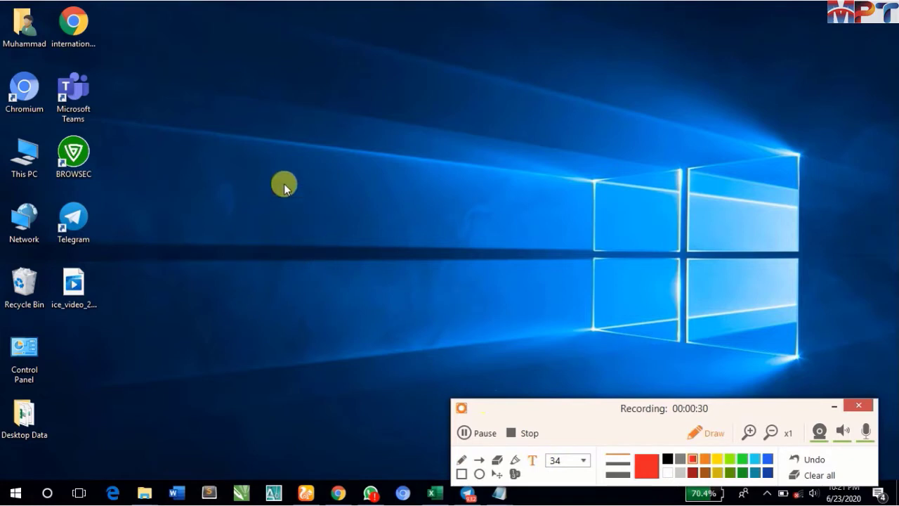
- Place a red text annotation near the desktop's upper left, starting with the heading line "Excel:"
{"action": "left_click", "coordinate": [152, 94]}
{"action": "type", "text": "Excel"}
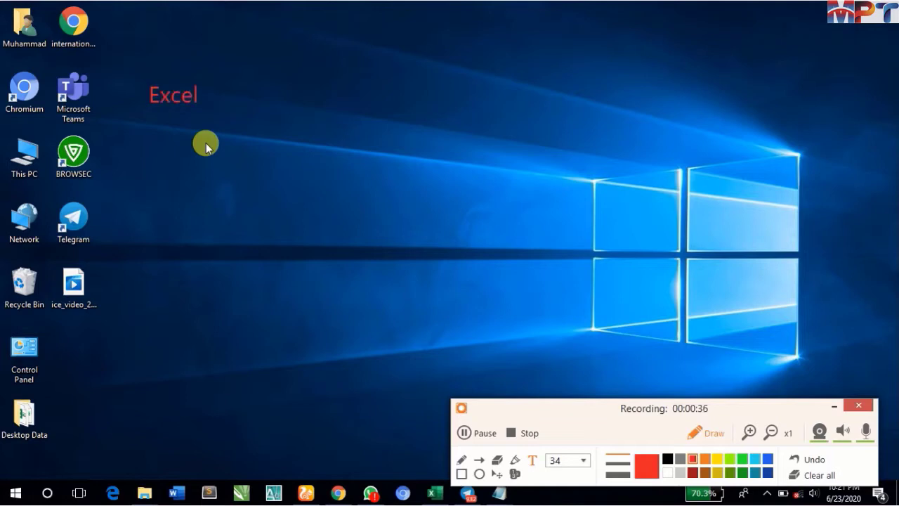
{"action": "type", "text": "l:"}
{"action": "key", "text": "Return"}
- Write "It is the type of Microsoft Office" on the line below the "Excel:" heading
{"action": "type", "text": "It is the"}
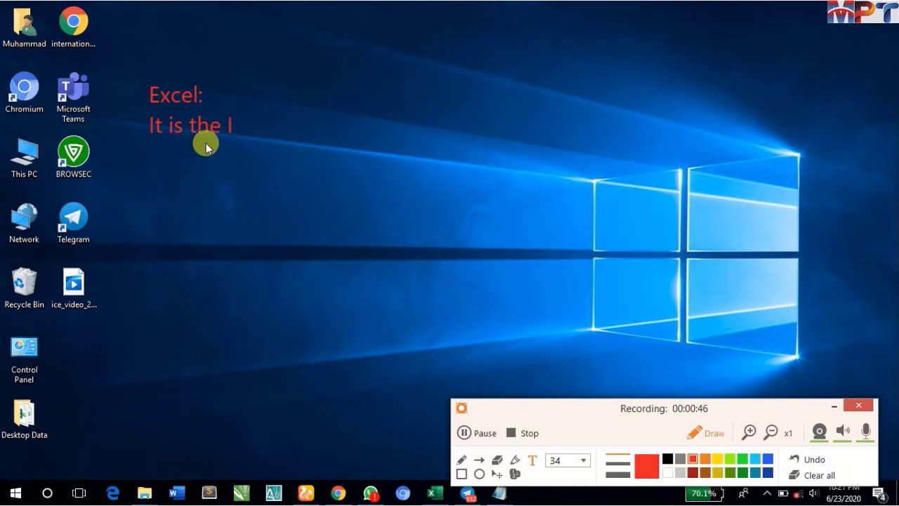
{"action": "type", "text": " type of"}
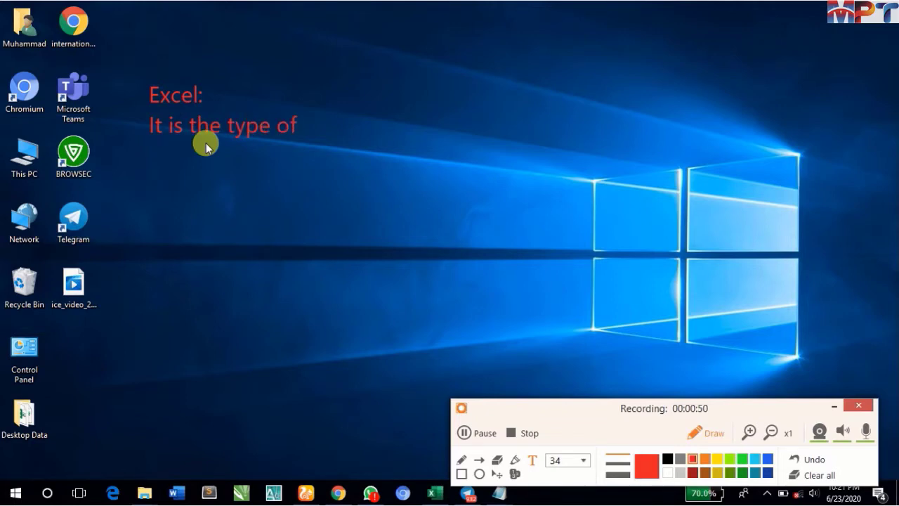
{"action": "type", "text": " Micro"}
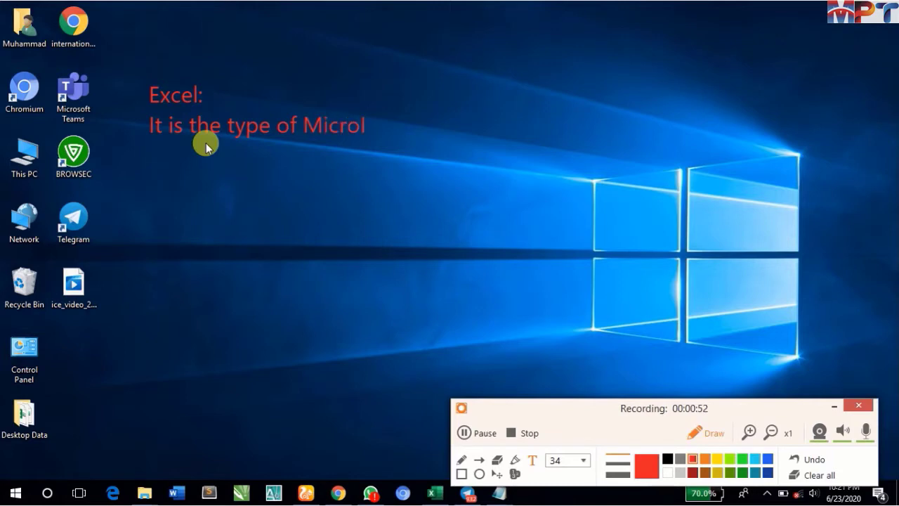
{"action": "type", "text": "soft Office"}
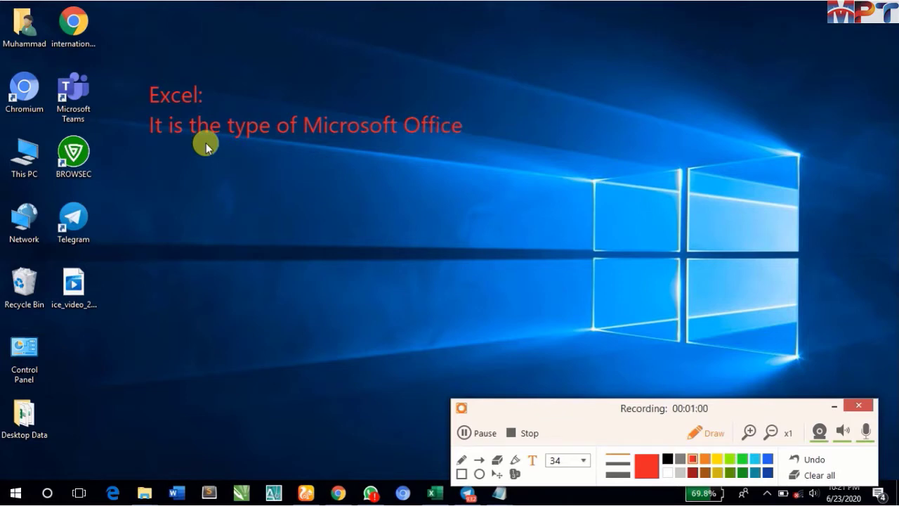
- Complete the definition sentence with "that is used to calculate data with help Formulas."
{"action": "type", "text": "that is used"}
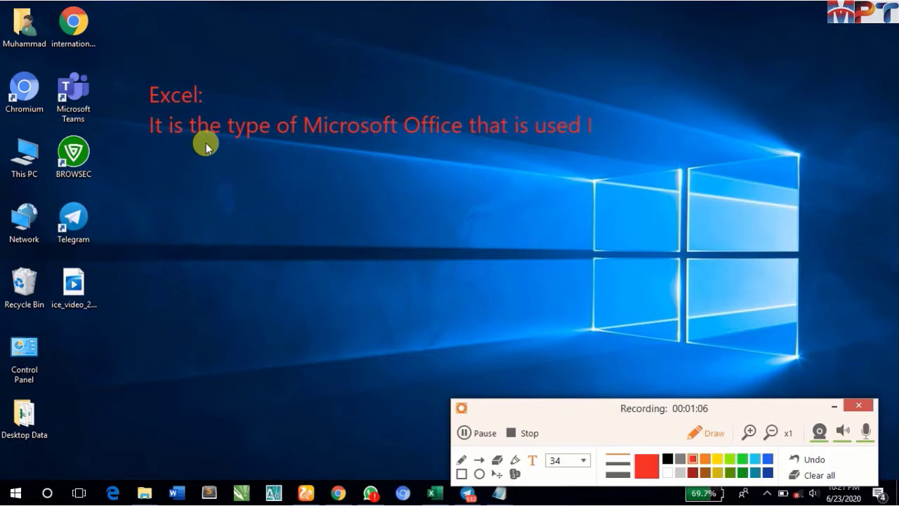
{"action": "type", "text": " to calculate"}
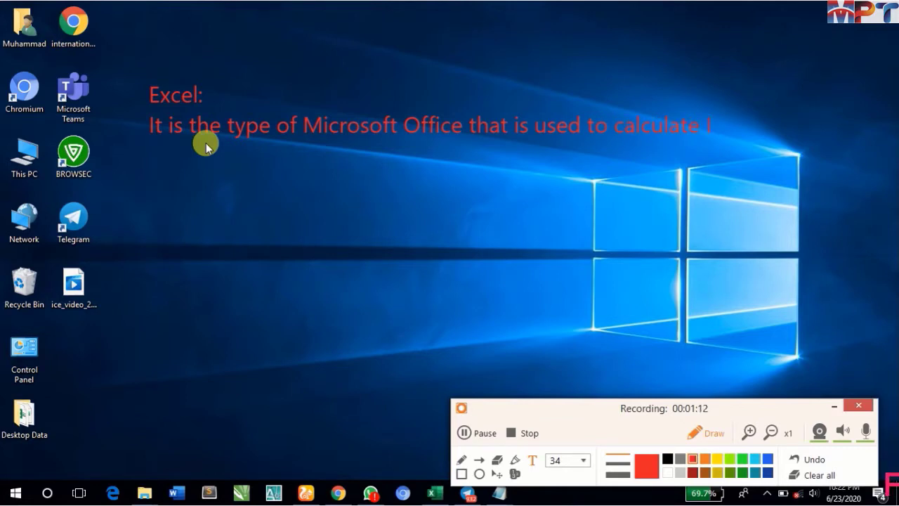
{"action": "type", "text": " da"}
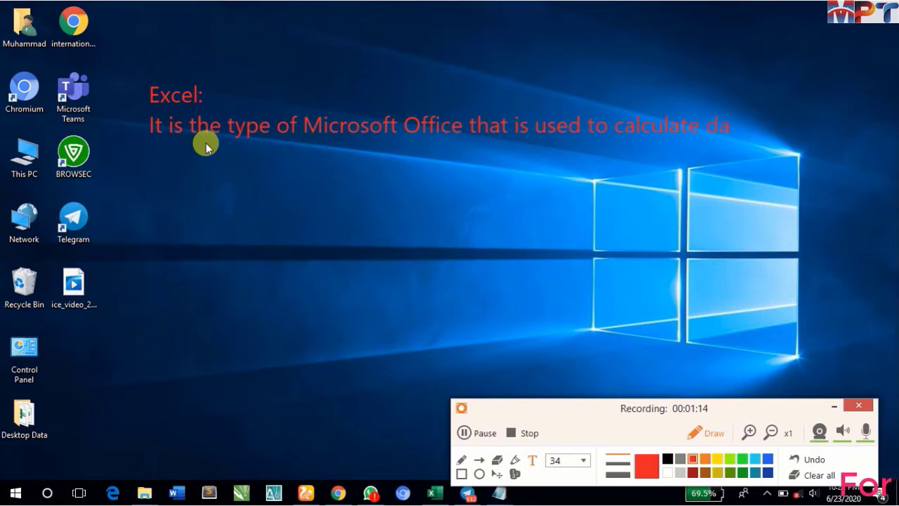
{"action": "type", "text": "ta "}
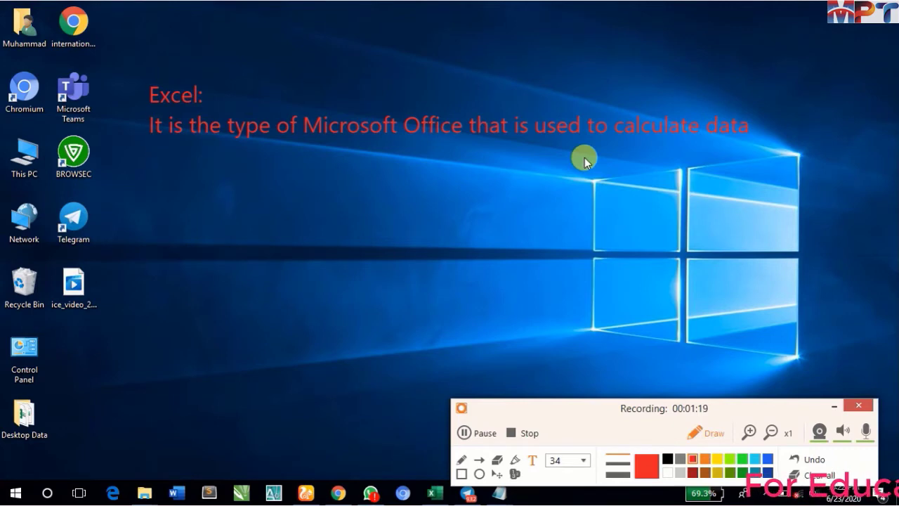
{"action": "type", "text": "with"}
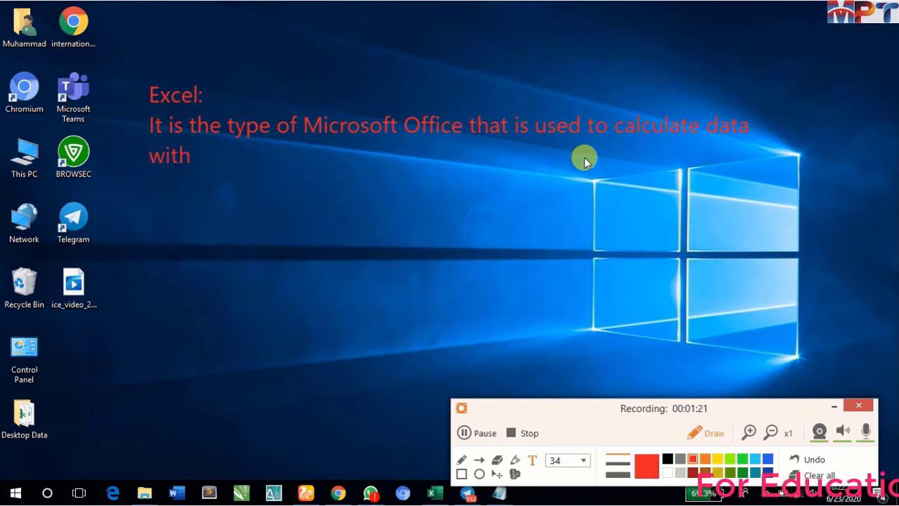
{"action": "type", "text": " help"}
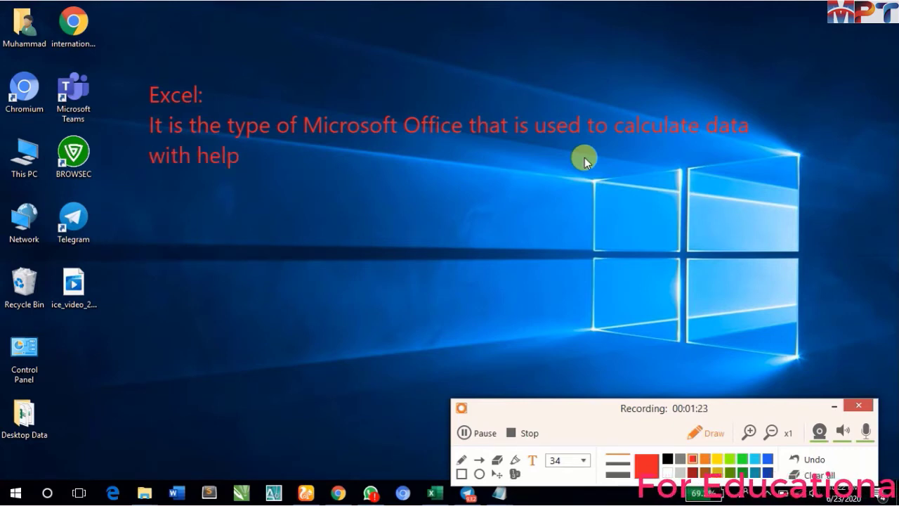
{"action": "type", "text": " F"}
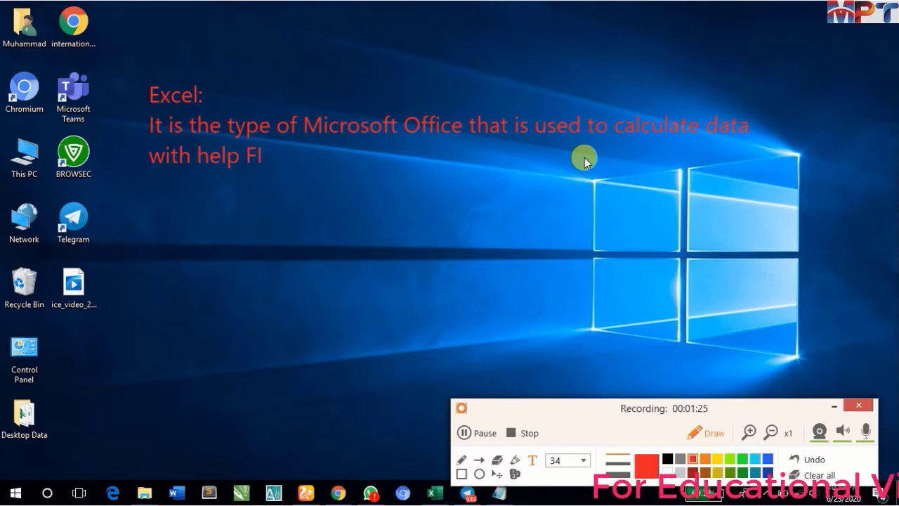
{"action": "type", "text": "ormula"}
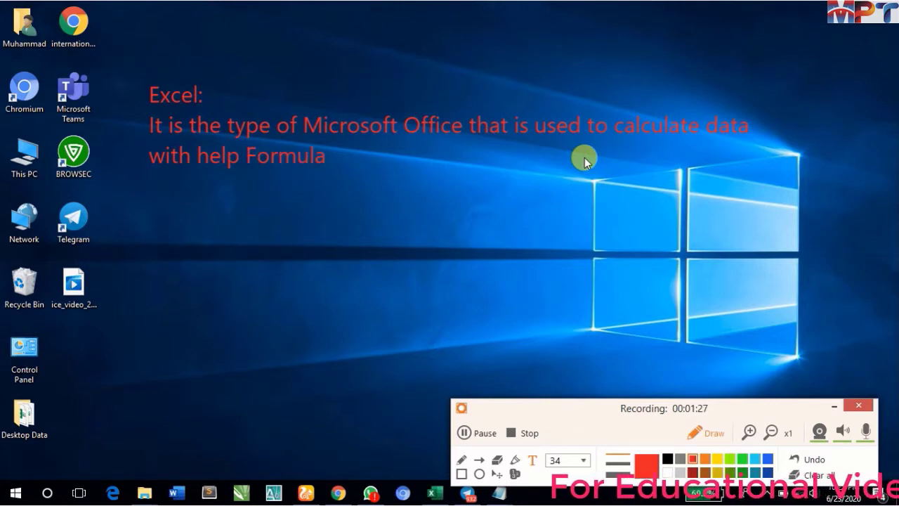
{"action": "type", "text": "s."}
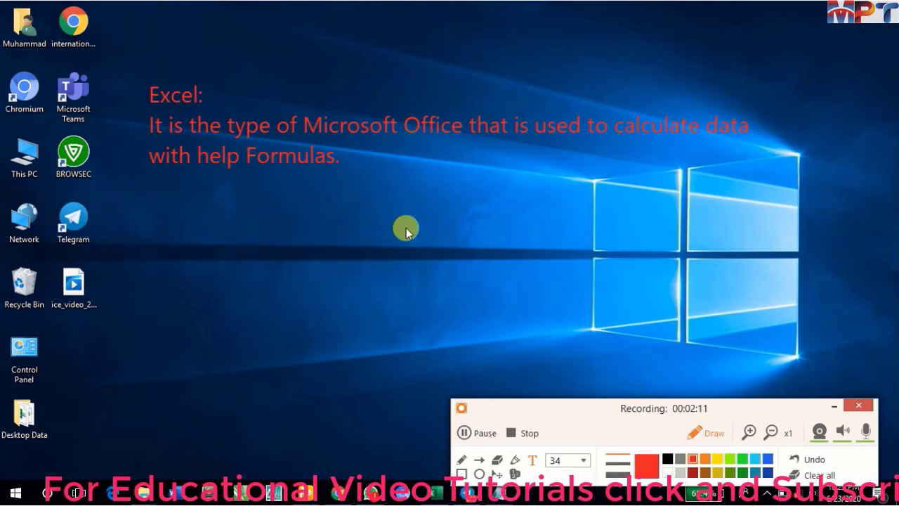
- Add a new annotation line below the definition reading "Run: excel or excel.exe"
{"action": "key", "text": "Return"}
{"action": "type", "text": "Run"}
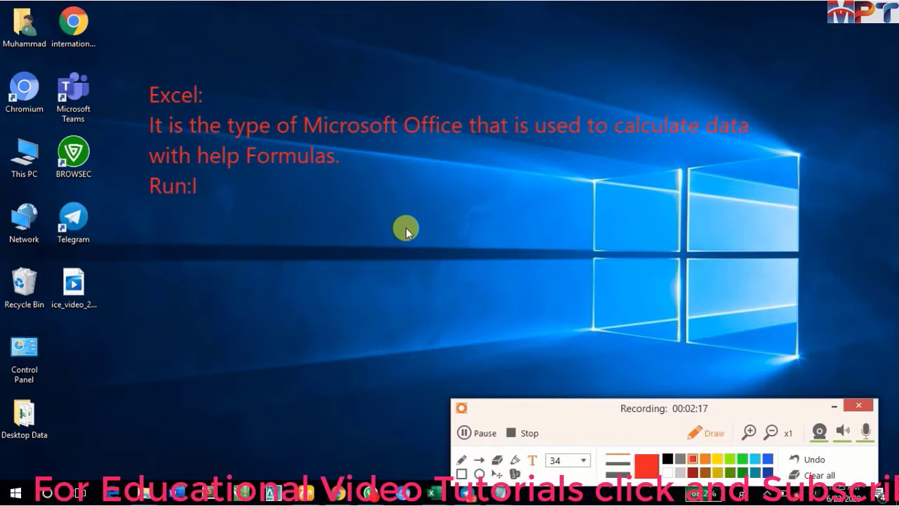
{"action": "type", "text": ": "}
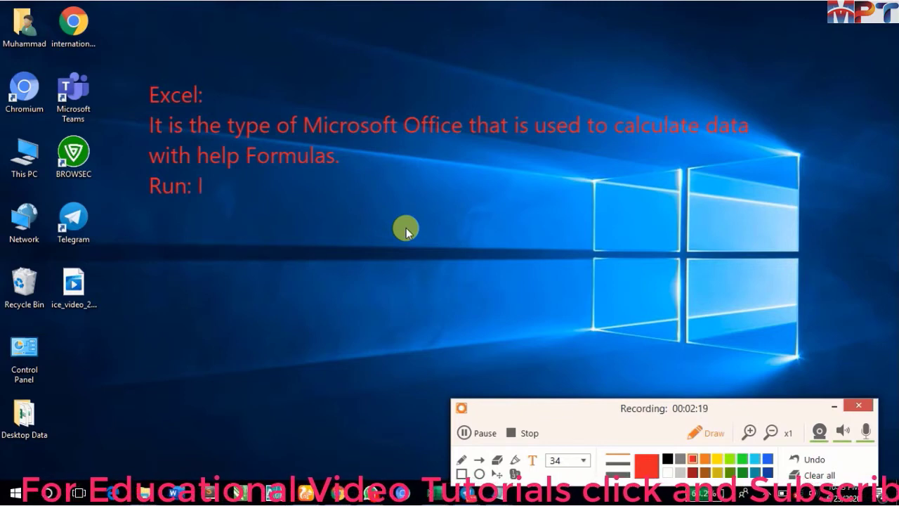
{"action": "type", "text": "excel"}
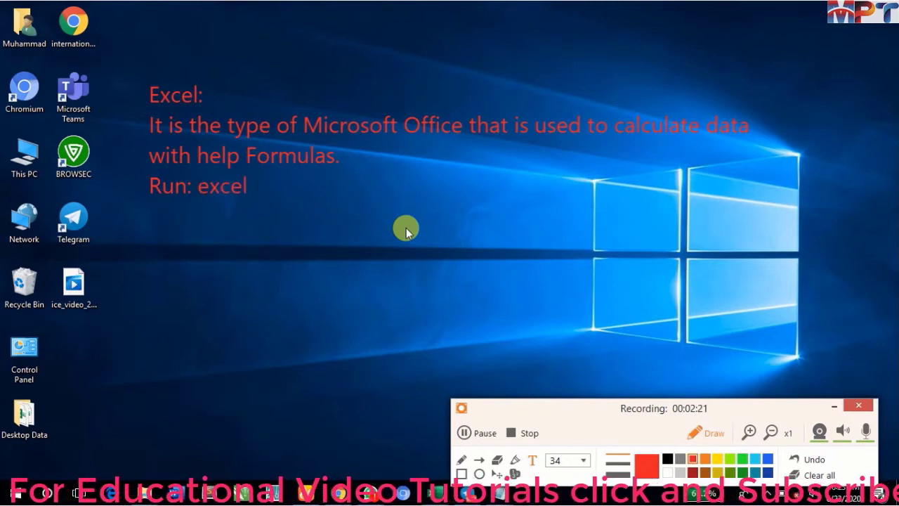
{"action": "type", "text": " or"}
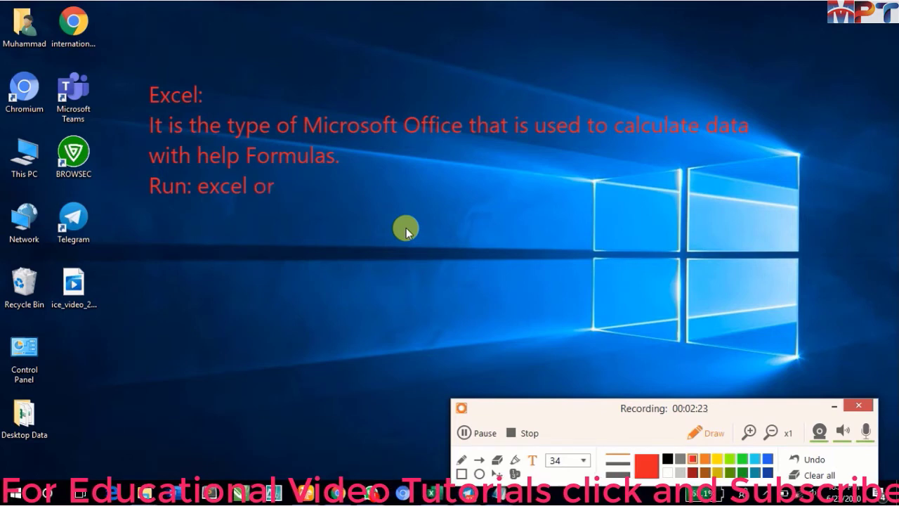
{"action": "type", "text": " exc"}
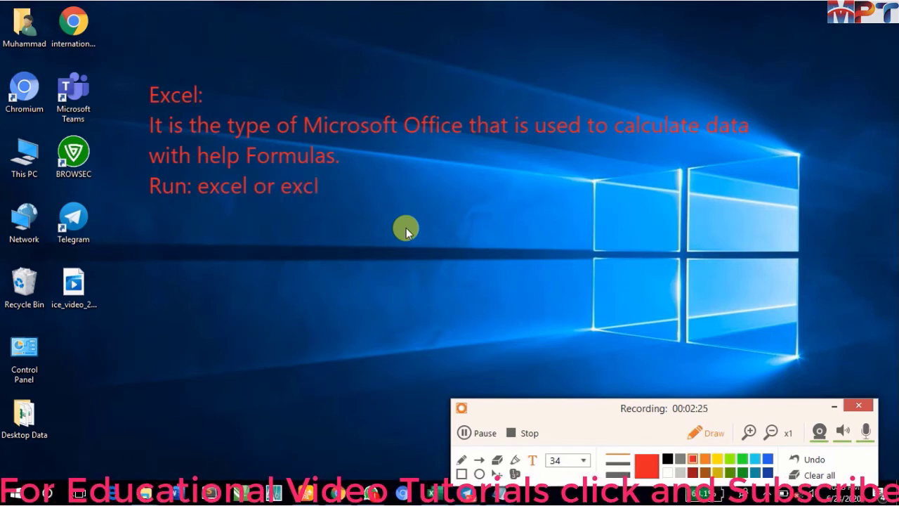
{"action": "type", "text": "el.exe"}
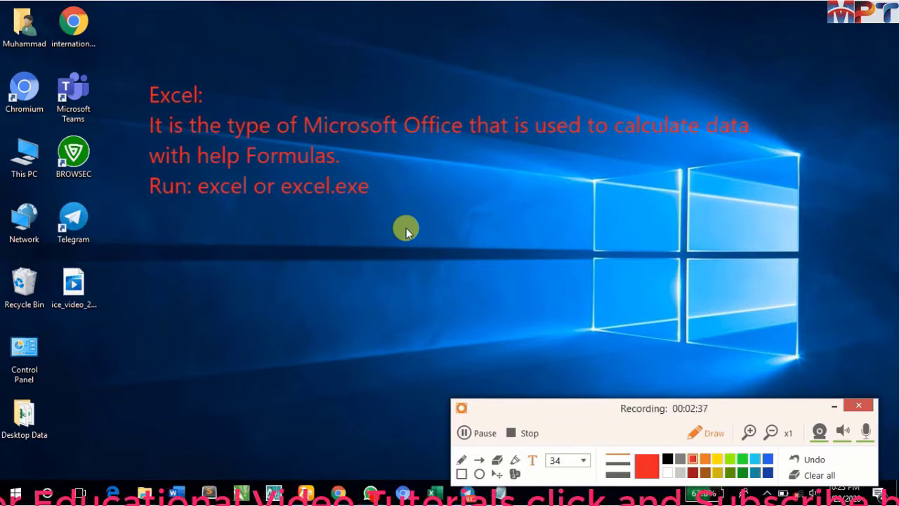
{"action": "key", "text": "super+r"}
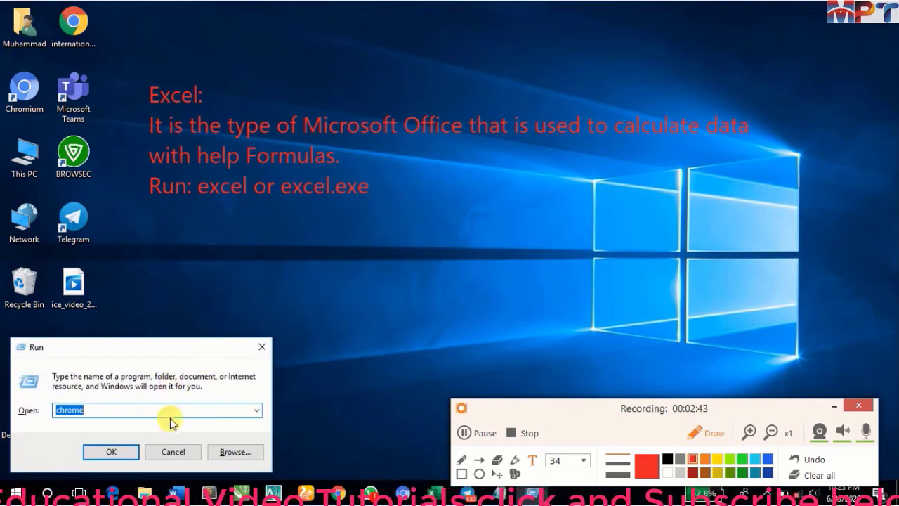
{"action": "left_click", "coordinate": [173, 449]}
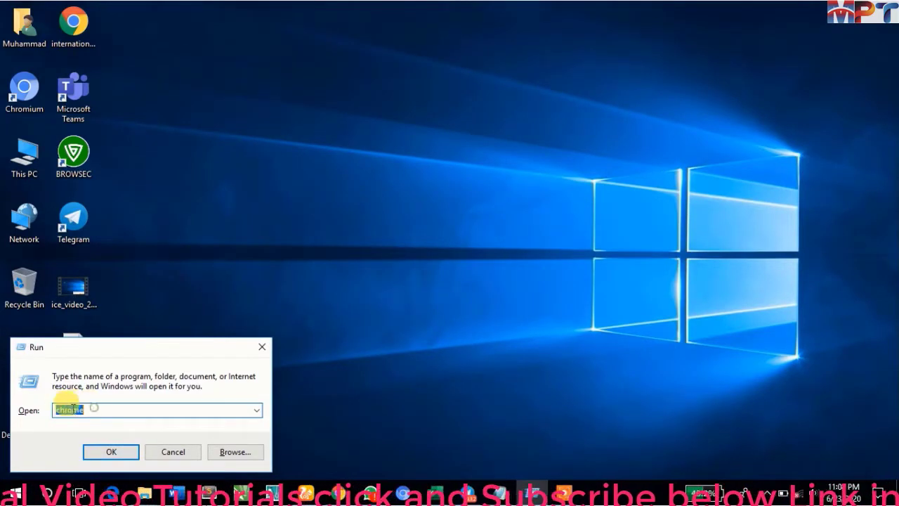
{"action": "left_click", "coordinate": [159, 454]}
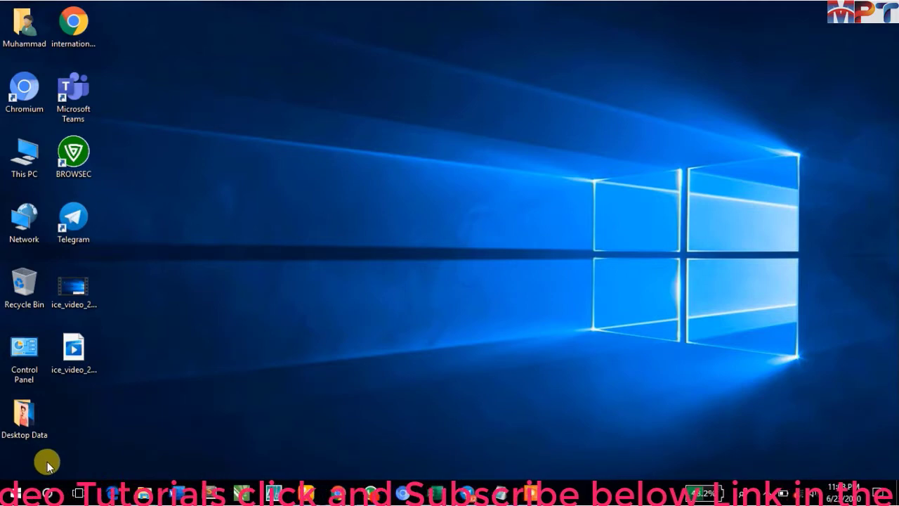
- Enter excel and excel.exe in turn as the program name in the Run dialog, and cancel the dialog
{"action": "right_click", "coordinate": [10, 497]}
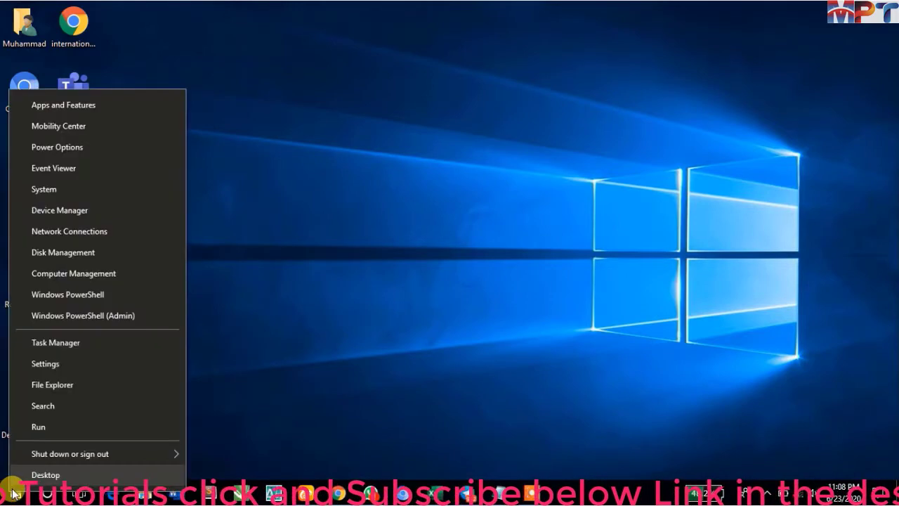
{"action": "left_click", "coordinate": [40, 428]}
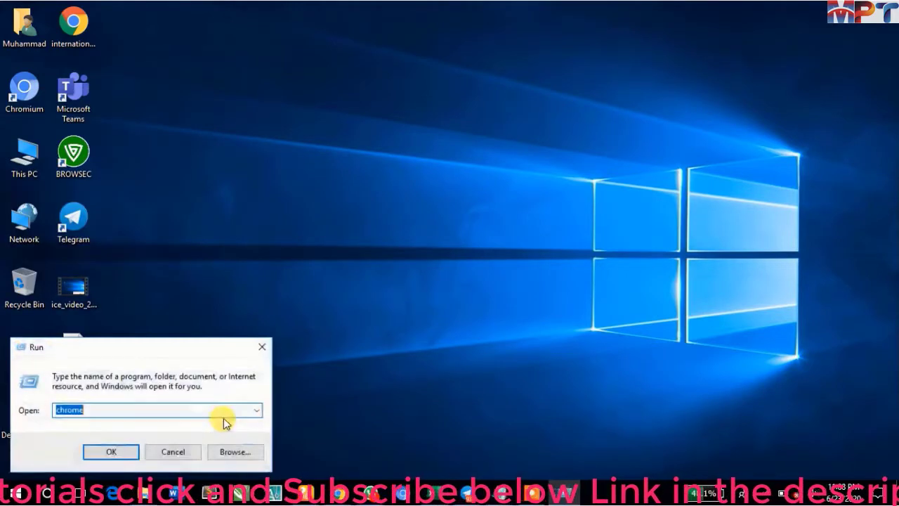
{"action": "type", "text": "excel"}
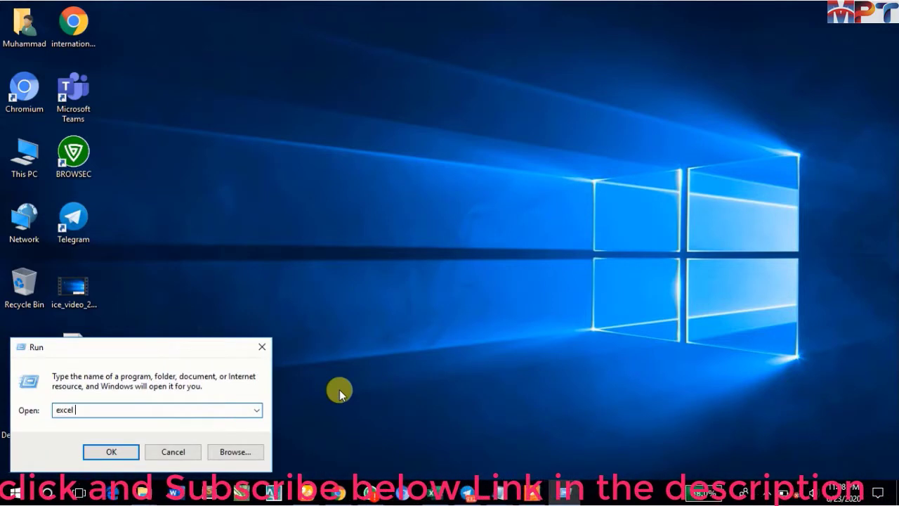
{"action": "type", "text": " or"}
{"action": "key", "text": "BackSpace"}
{"action": "key", "text": "BackSpace"}
{"action": "key", "text": "BackSpace"}
{"action": "key", "text": "BackSpace"}
{"action": "key", "text": "BackSpace"}
{"action": "key", "text": "BackSpace"}
{"action": "key", "text": "BackSpace"}
{"action": "key", "text": "BackSpace"}
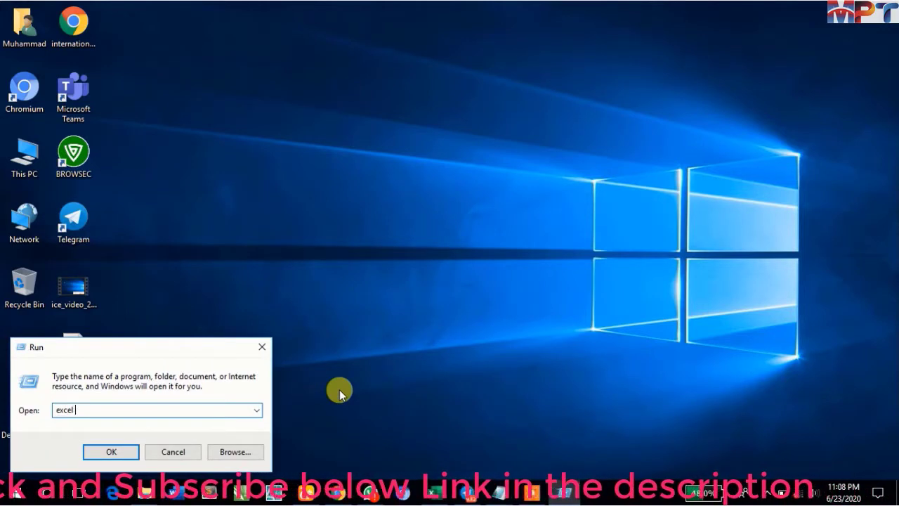
{"action": "type", "text": "ex"}
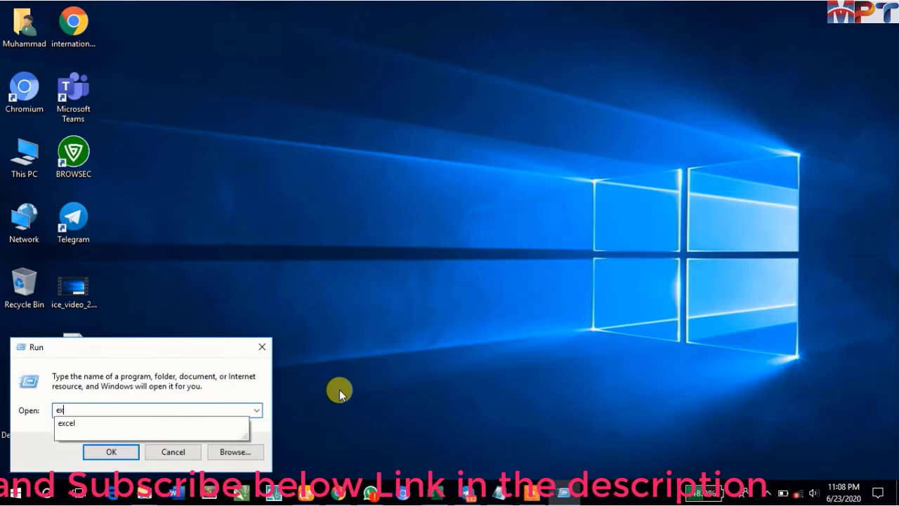
{"action": "type", "text": "cel.exe"}
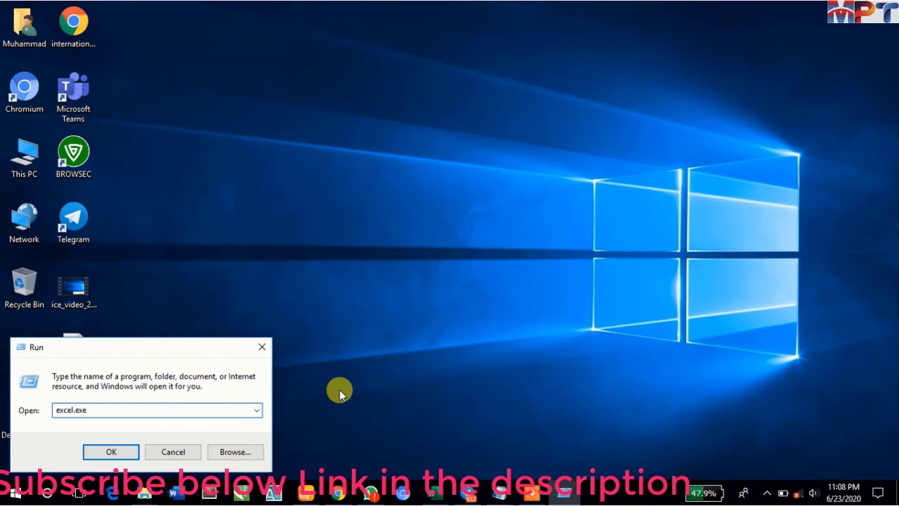
{"action": "left_click", "coordinate": [173, 451]}
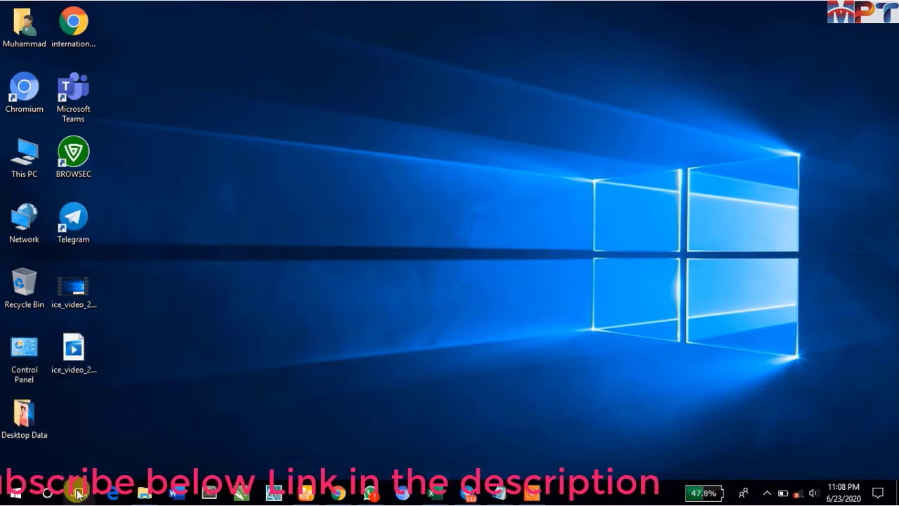
- Launch Excel through a Windows search for "excel" and maximize its workbook window
{"action": "left_click", "coordinate": [45, 495]}
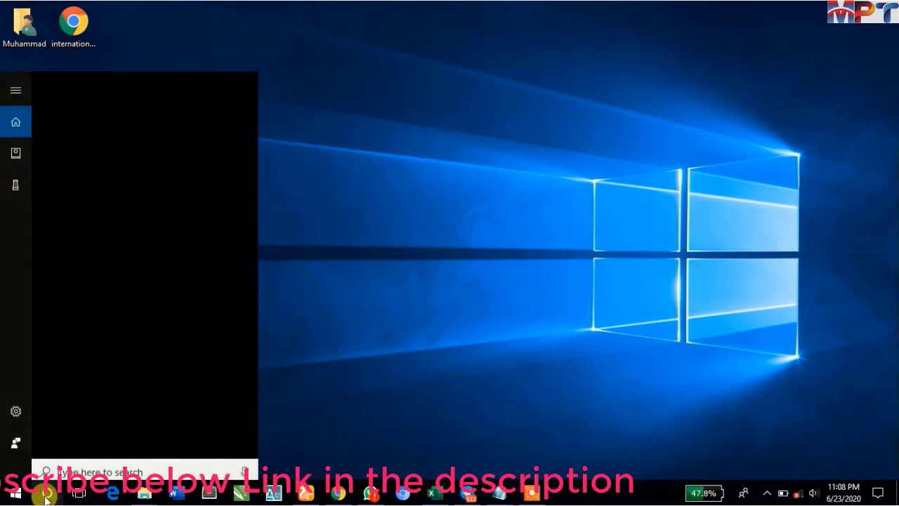
{"action": "type", "text": "excel"}
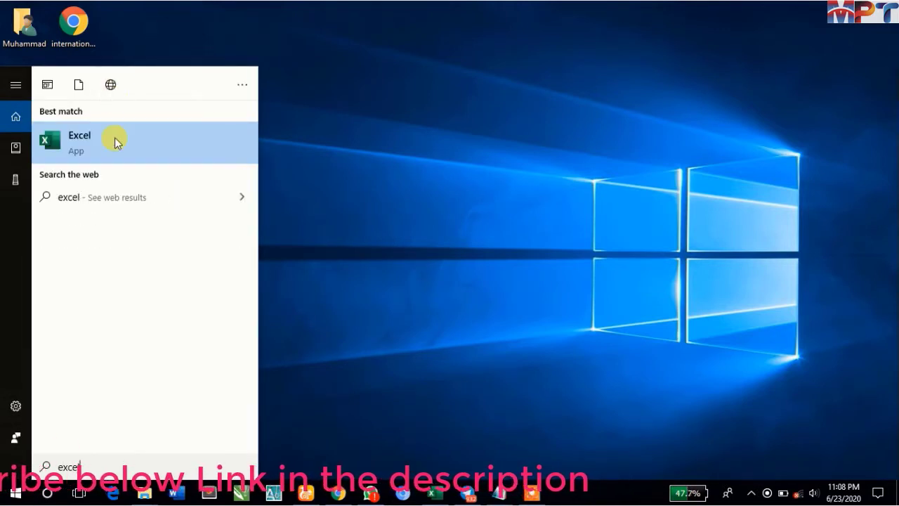
{"action": "left_click", "coordinate": [218, 154]}
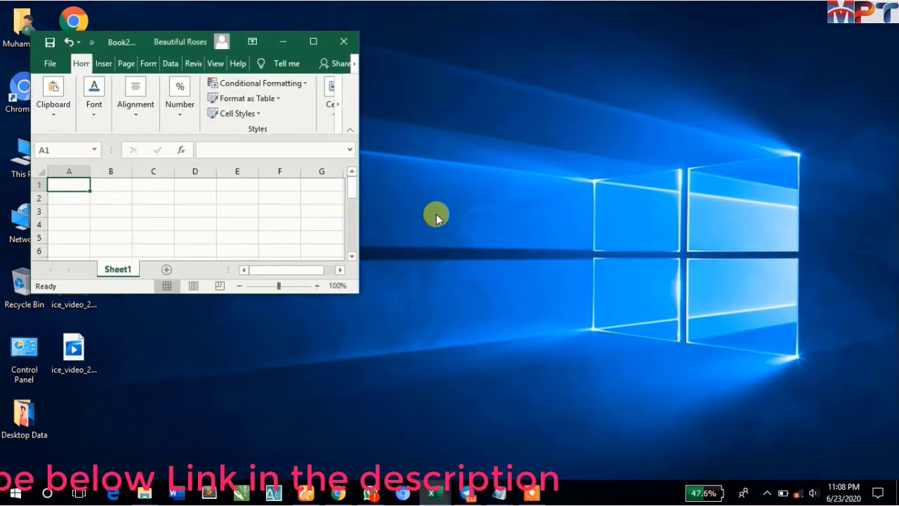
{"action": "left_click", "coordinate": [314, 42]}
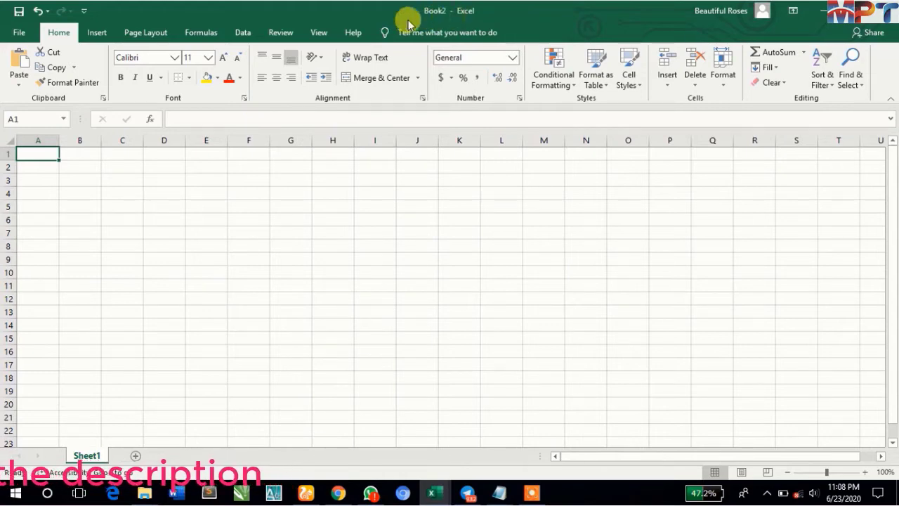
{"action": "mouse_move", "coordinate": [435, 493]}
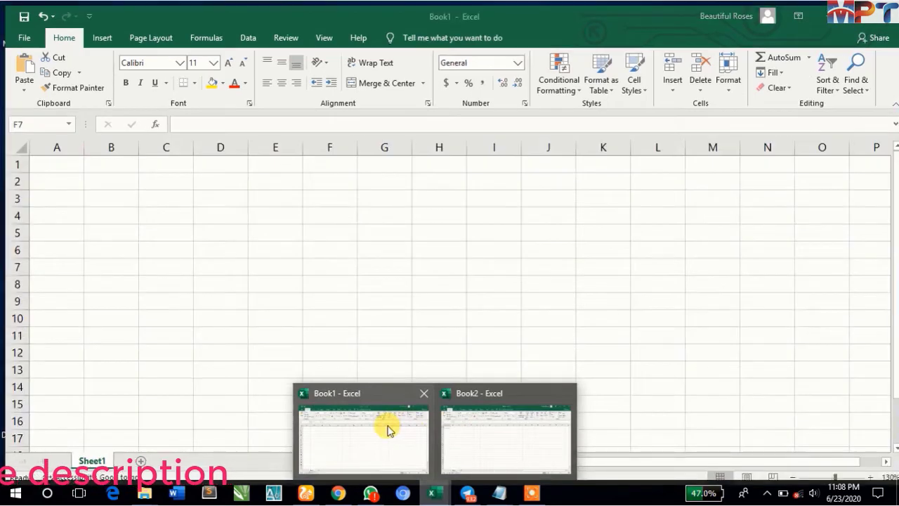
{"action": "left_click", "coordinate": [387, 427]}
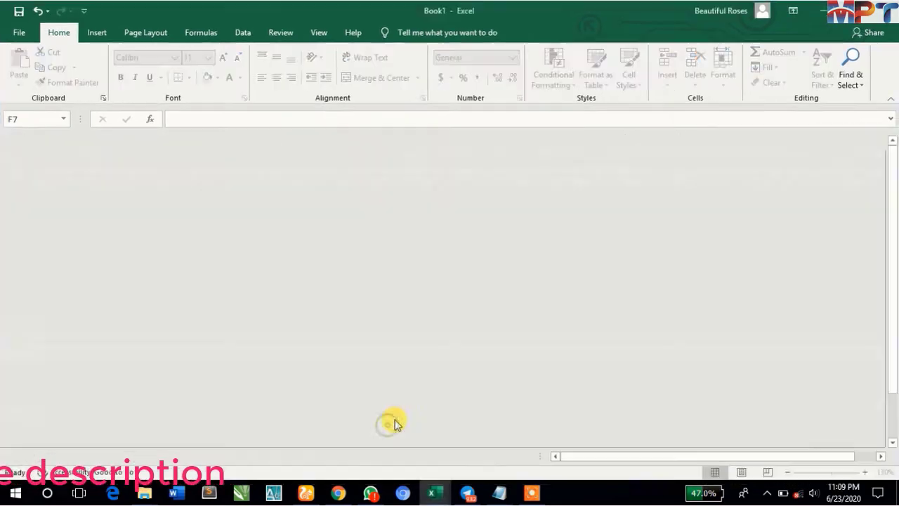
{"action": "double_click", "coordinate": [475, 14]}
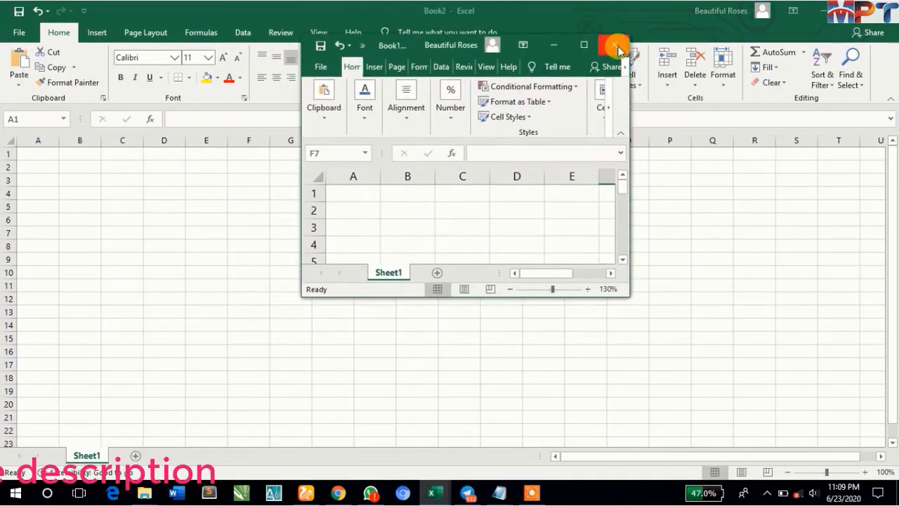
{"action": "left_click", "coordinate": [615, 47]}
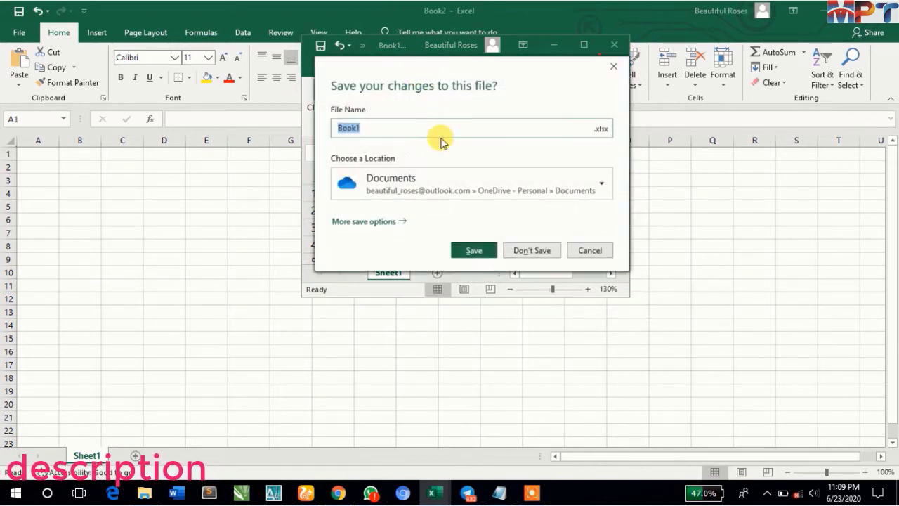
{"action": "left_click", "coordinate": [590, 251]}
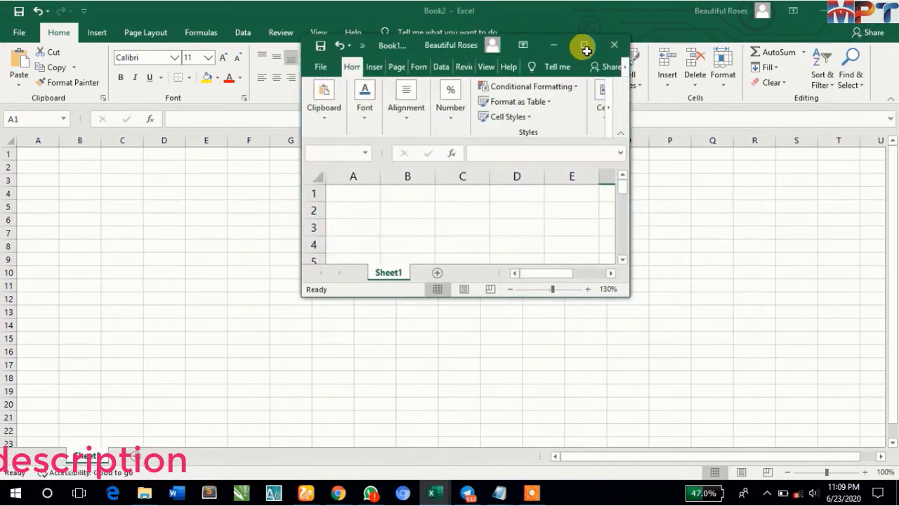
- Close the Book2 workbook and bring Book1 back up in a maximized window
{"action": "left_click", "coordinate": [554, 46]}
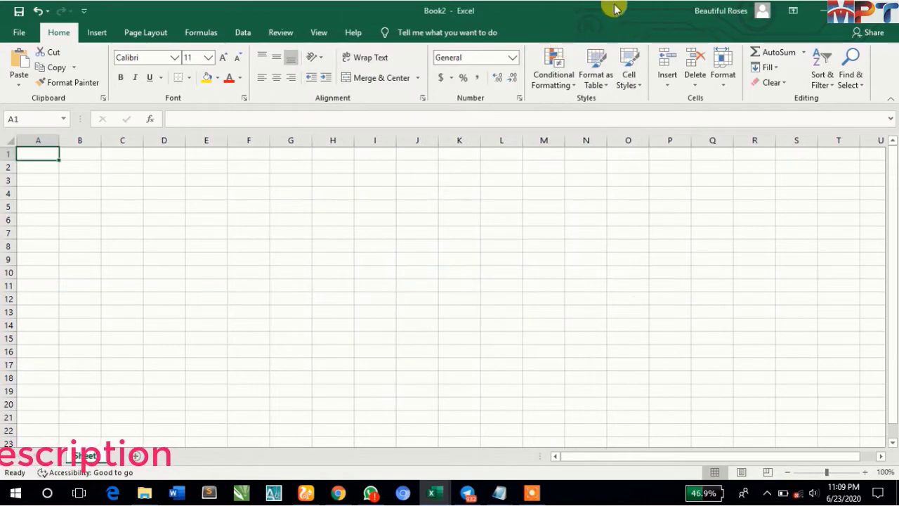
{"action": "double_click", "coordinate": [614, 9]}
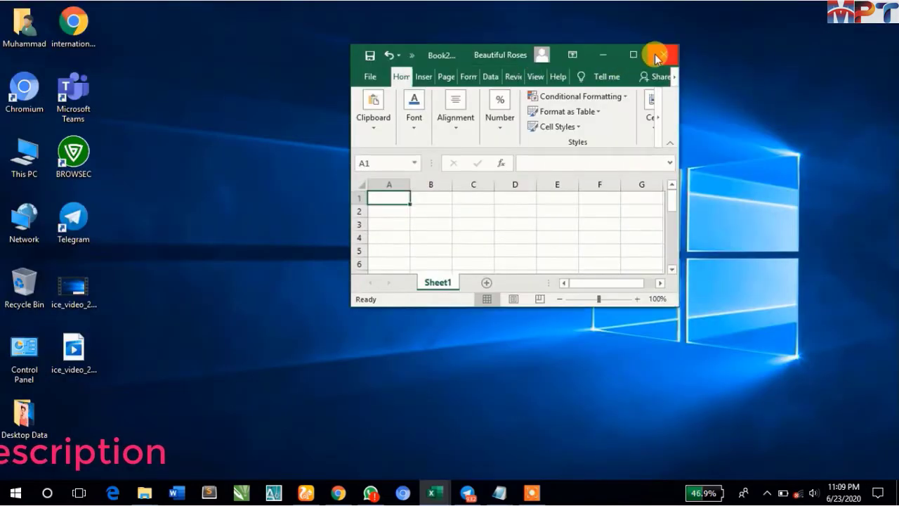
{"action": "left_click", "coordinate": [656, 56]}
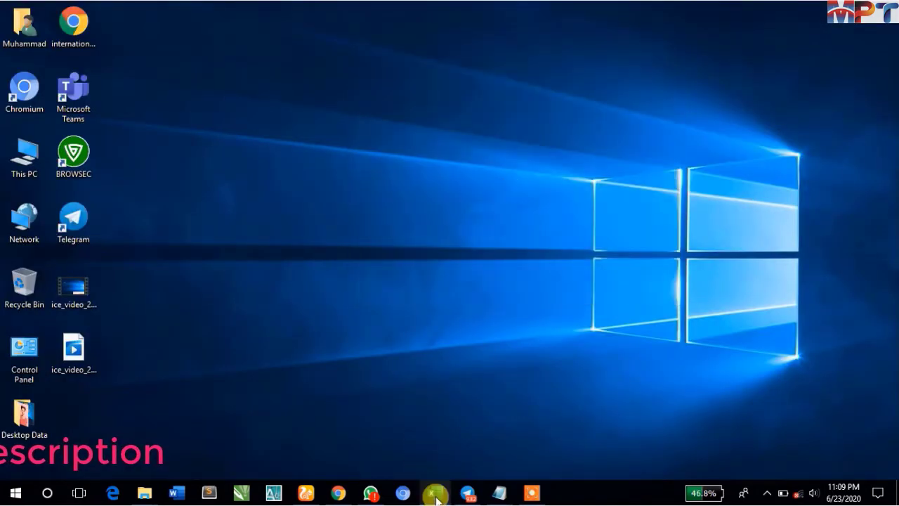
{"action": "left_click", "coordinate": [434, 493]}
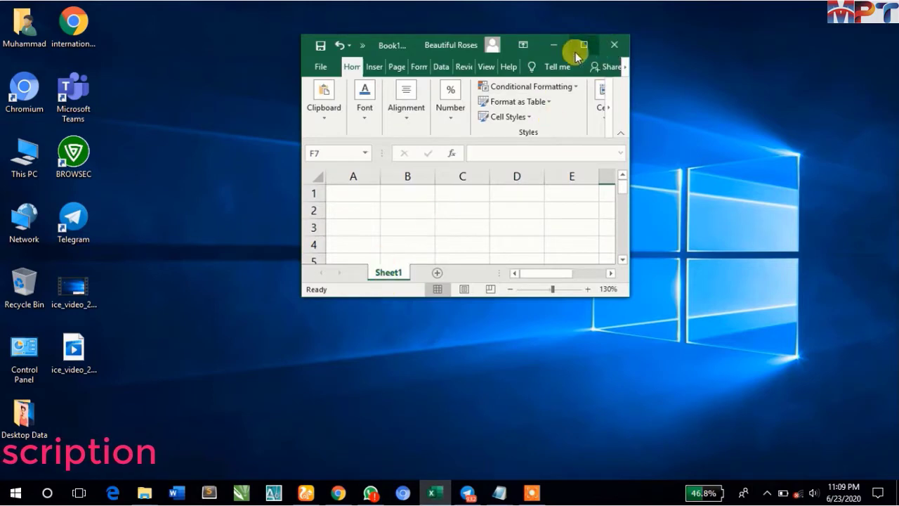
{"action": "left_click_drag", "start_coordinate": [576, 52], "coordinate": [304, 34]}
{"action": "left_click", "coordinate": [299, 28]}
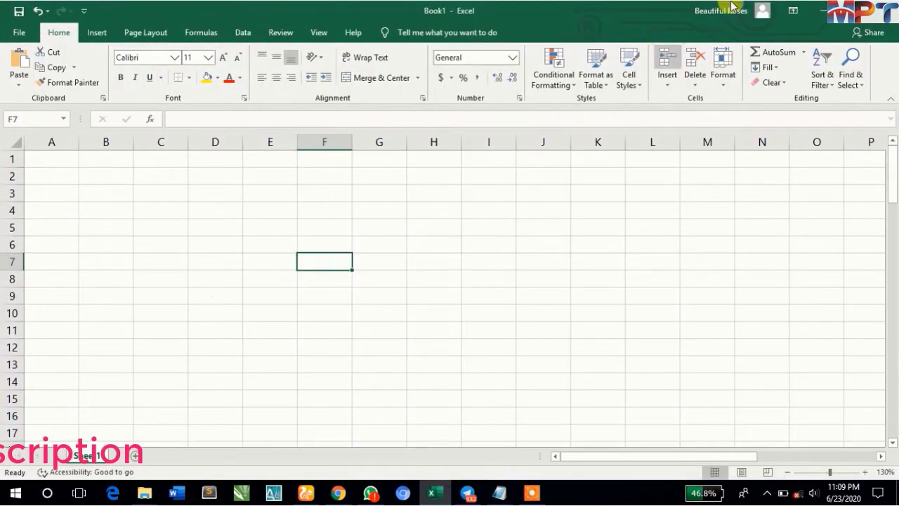
- Start saving the workbook to the Desktop folder with Excel Workbook as the file type
{"action": "left_click", "coordinate": [18, 35]}
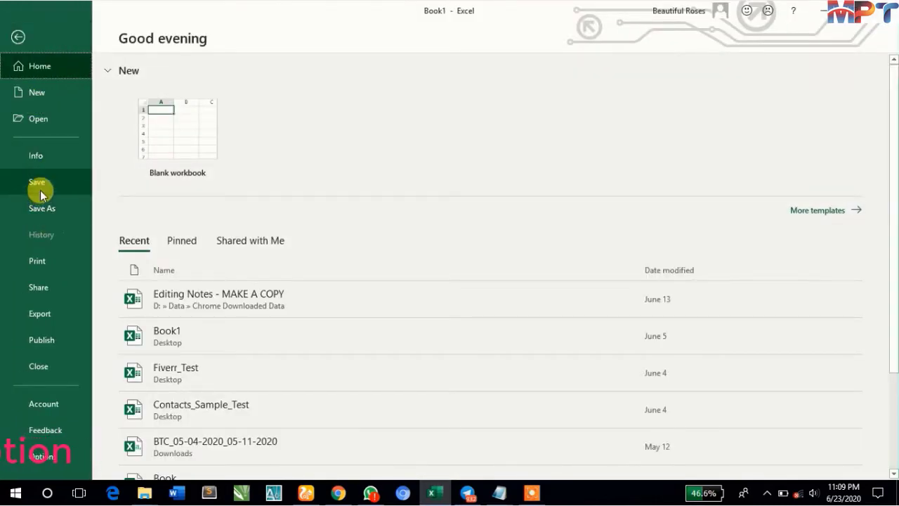
{"action": "left_click", "coordinate": [39, 177]}
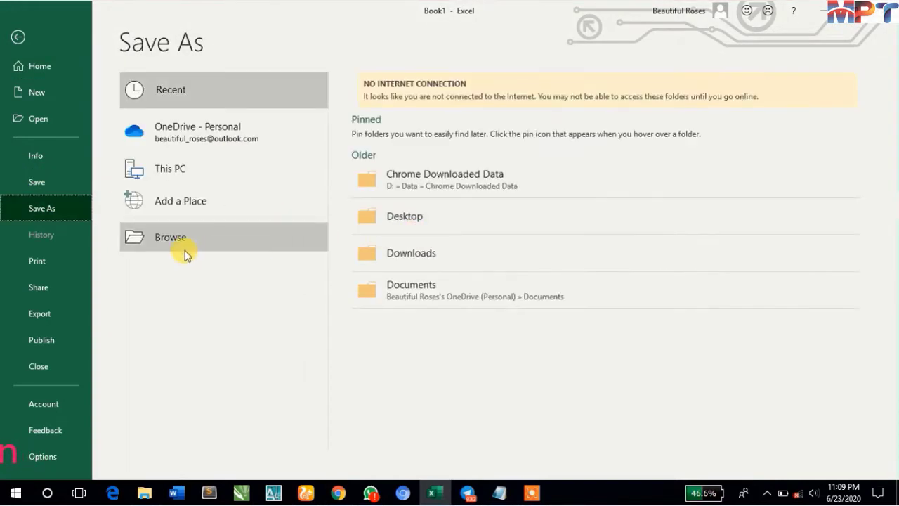
{"action": "left_click", "coordinate": [180, 245]}
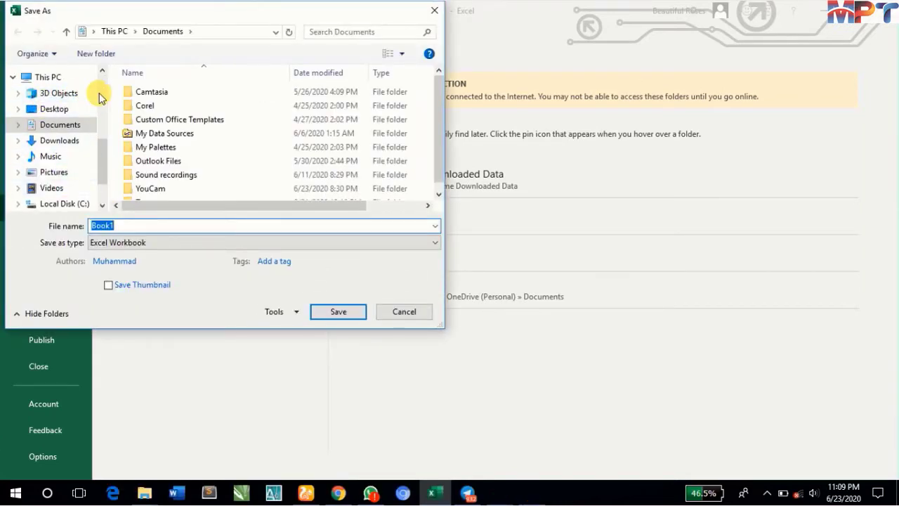
{"action": "left_click", "coordinate": [46, 109]}
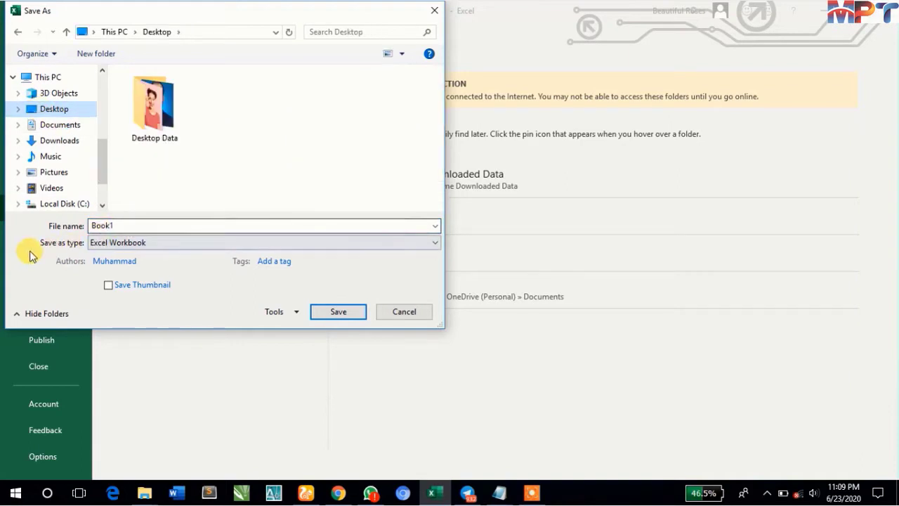
{"action": "left_click", "coordinate": [148, 245]}
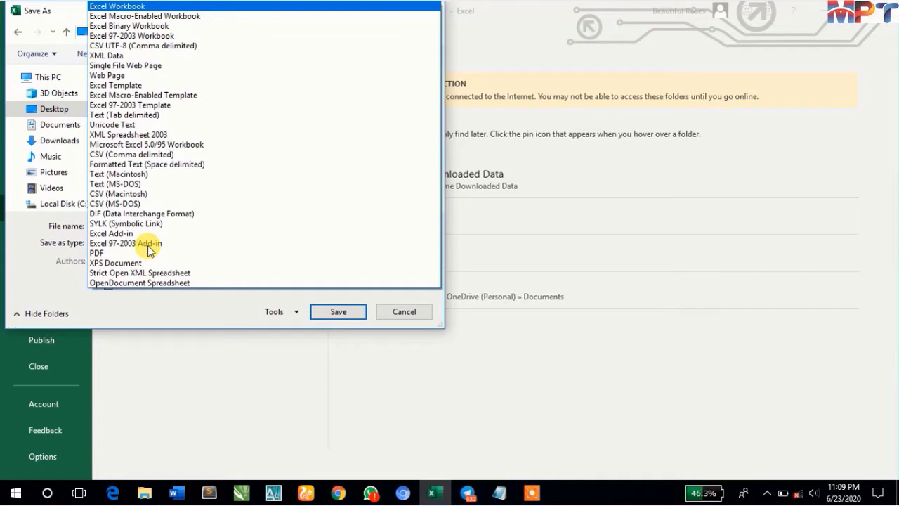
{"action": "left_click", "coordinate": [115, 7]}
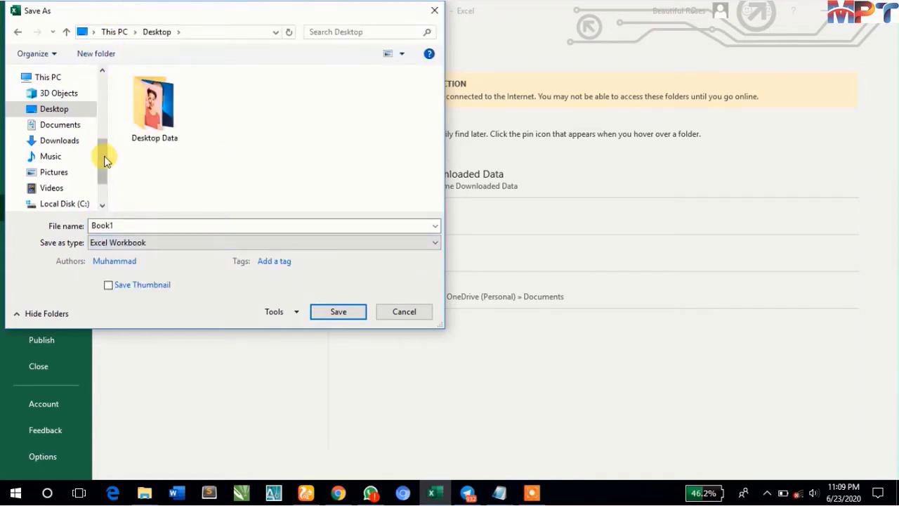
- Name the file Lec_1 and save it
{"action": "double_click", "coordinate": [129, 225]}
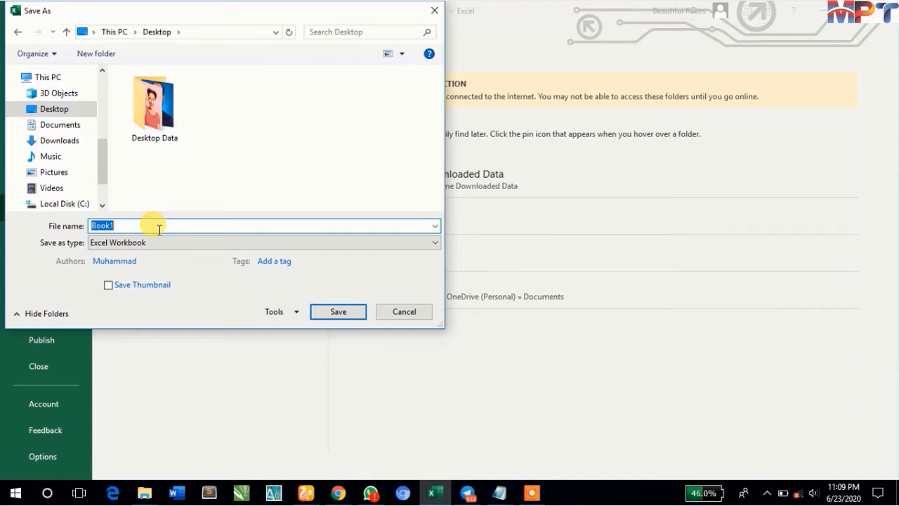
{"action": "type", "text": "Lec"}
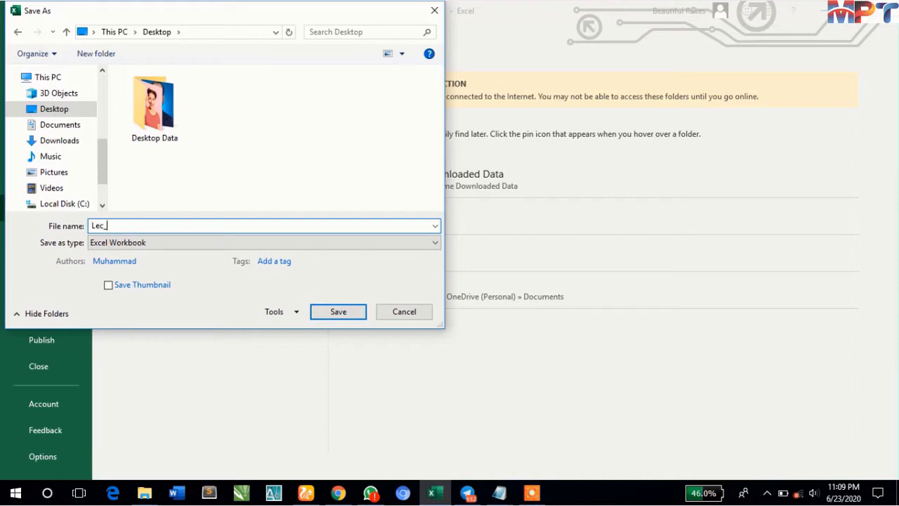
{"action": "type", "text": "_1"}
{"action": "left_click", "coordinate": [339, 314]}
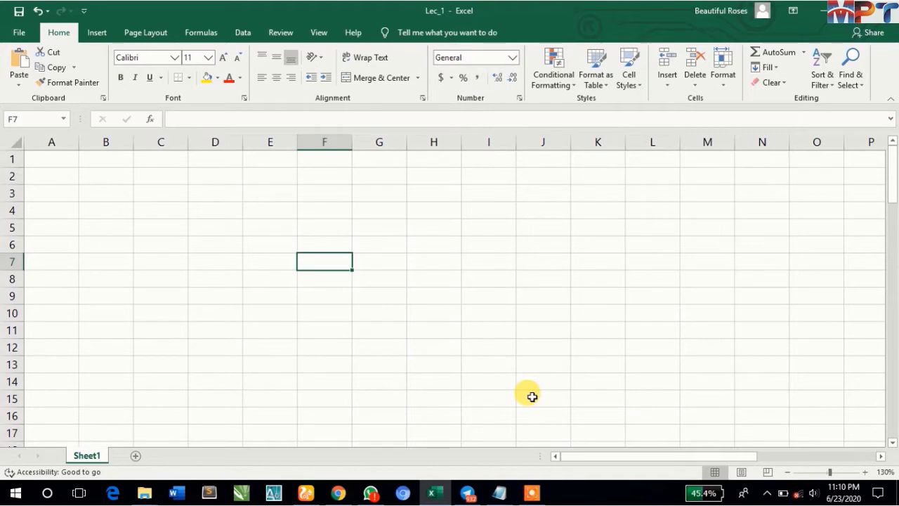
- Reduce the workbook window to check the desktop for the saved file, and maximize it again
{"action": "mouse_move", "coordinate": [441, 500]}
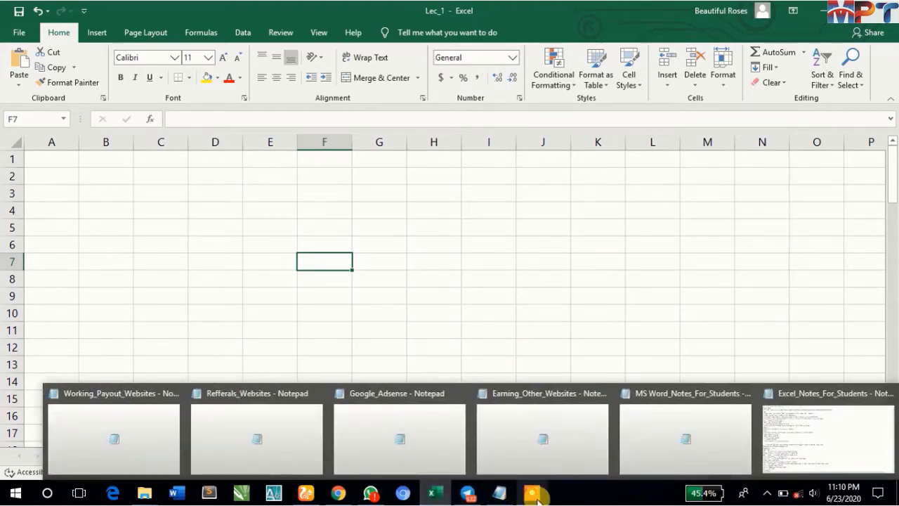
{"action": "mouse_move", "coordinate": [536, 497]}
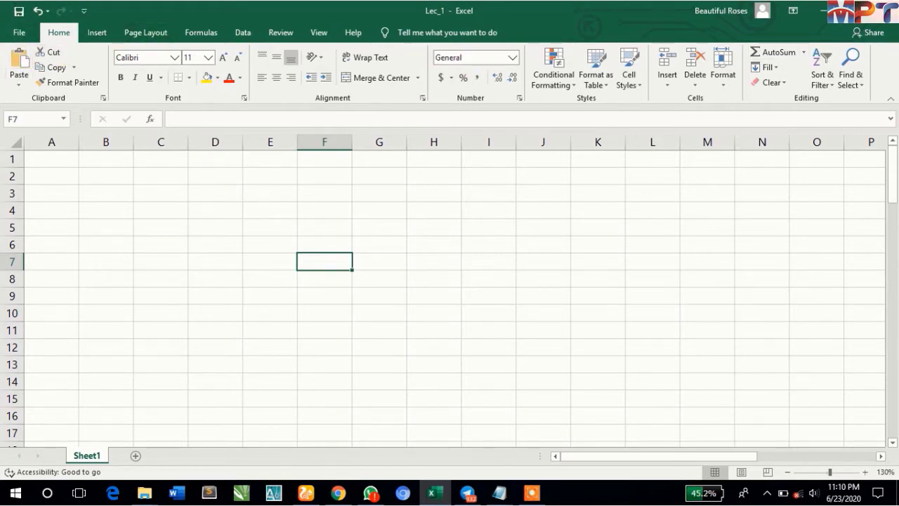
{"action": "double_click", "coordinate": [593, 7]}
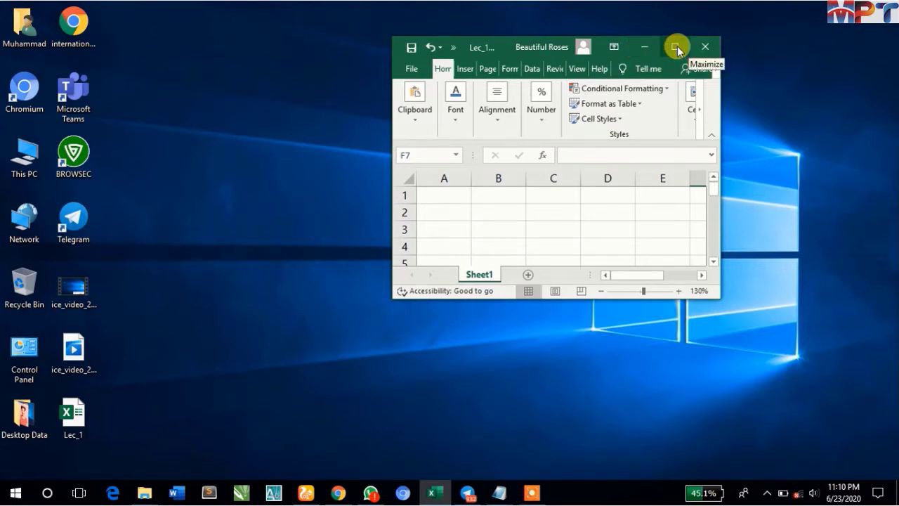
{"action": "left_click", "coordinate": [676, 47]}
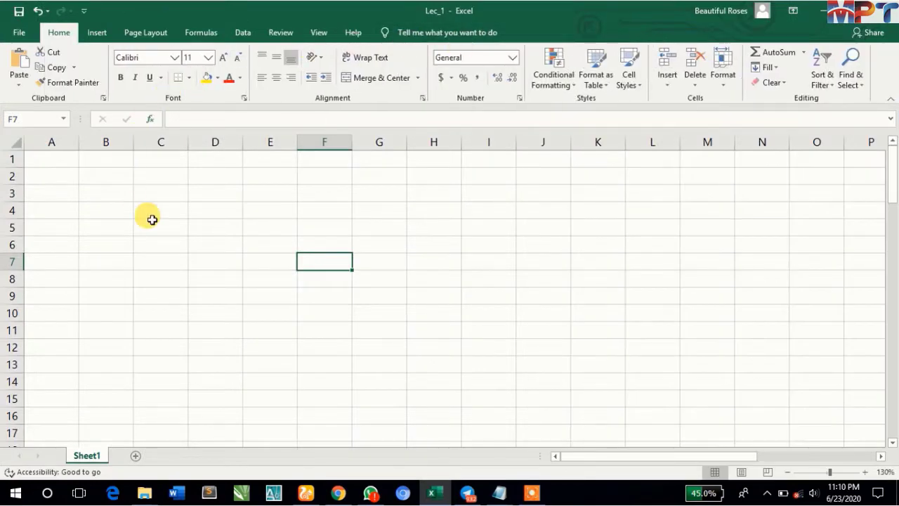
- Switch the ribbon to Show Tabs and back to Show Tabs and Commands, and collapse and expand it once more
{"action": "left_click", "coordinate": [794, 11]}
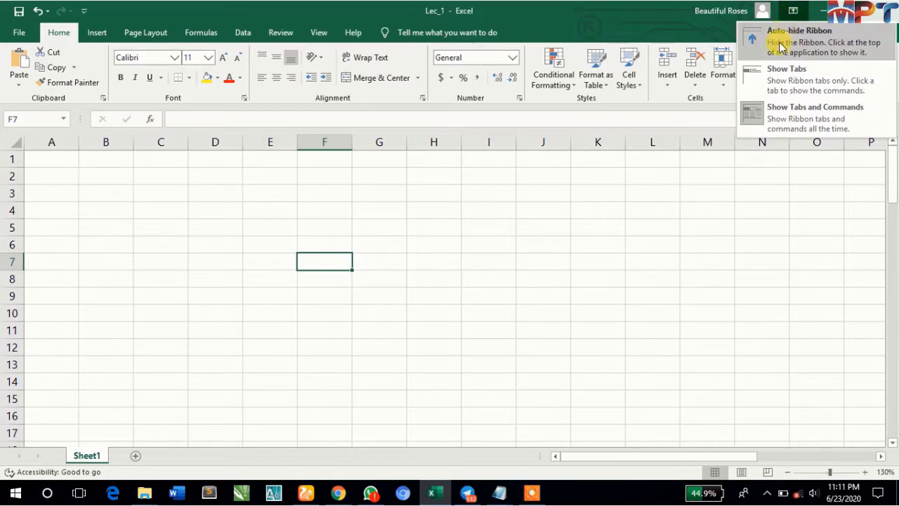
{"action": "left_click", "coordinate": [791, 84]}
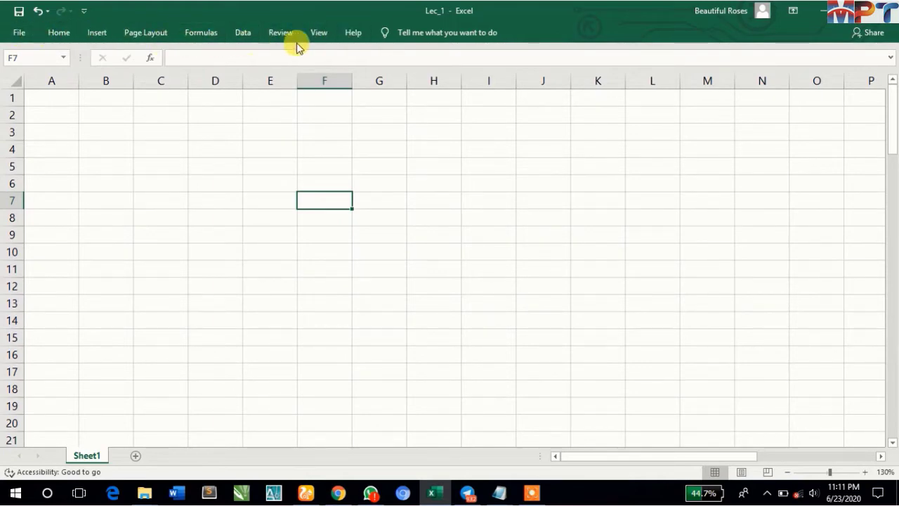
{"action": "left_click", "coordinate": [793, 11]}
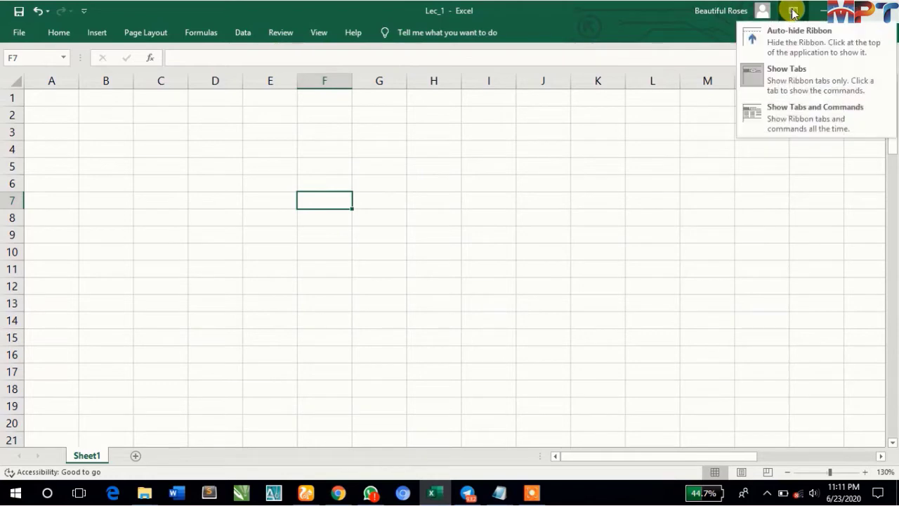
{"action": "left_click", "coordinate": [790, 121]}
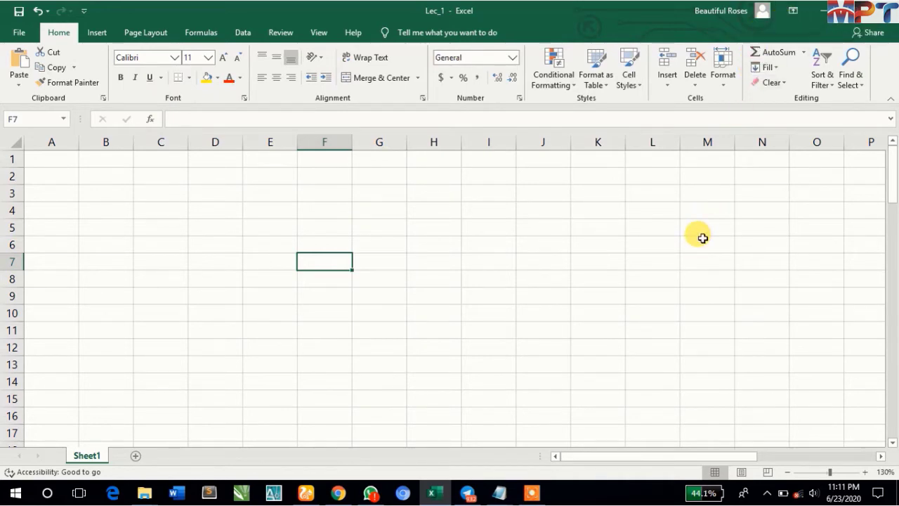
{"action": "key", "text": "ctrl+F1"}
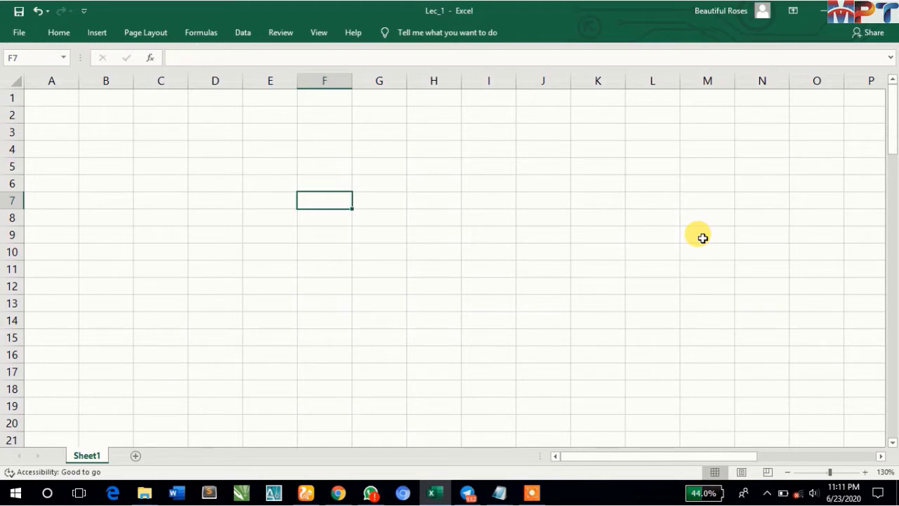
{"action": "key", "text": "ctrl+F1"}
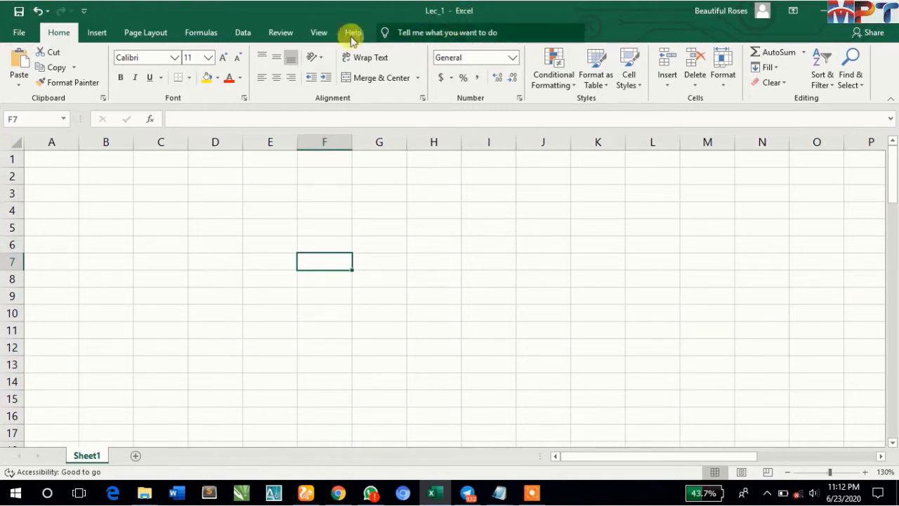
- Add a text annotation over the sheet reading "Book:" with "Collection of sheets" on the line below
{"action": "key", "text": "F8"}
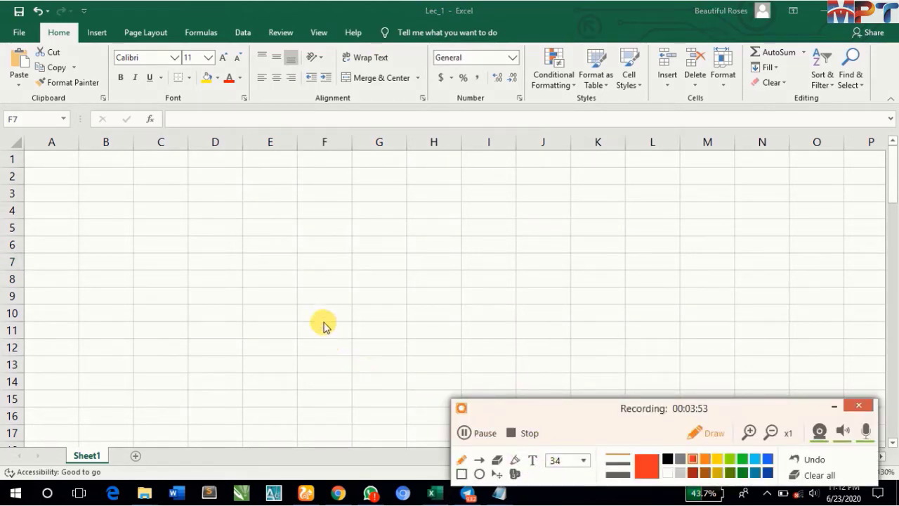
{"action": "left_click", "coordinate": [532, 460]}
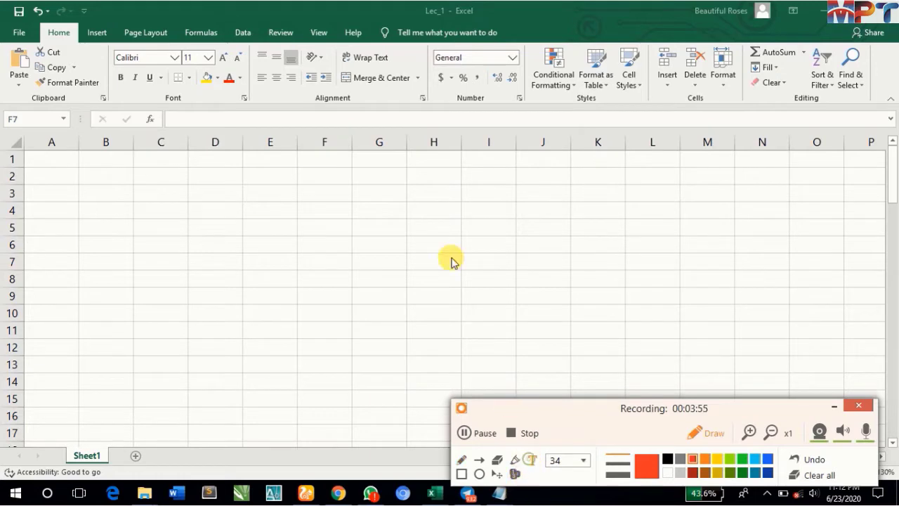
{"action": "left_click", "coordinate": [160, 219]}
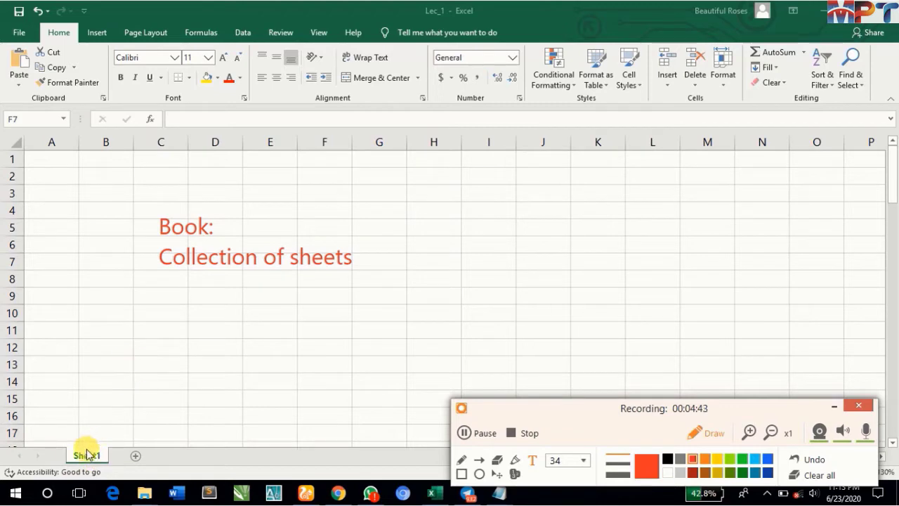
- Add a second text annotation reading "Sheets: Collection of Rows and Columns" and clear all annotations
{"action": "left_click", "coordinate": [536, 460]}
{"action": "left_click", "coordinate": [364, 274]}
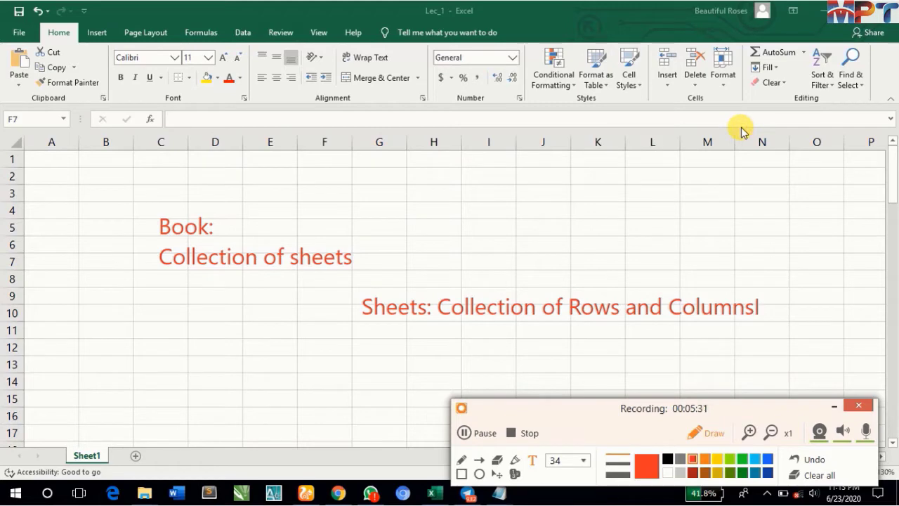
{"action": "left_click", "coordinate": [818, 477]}
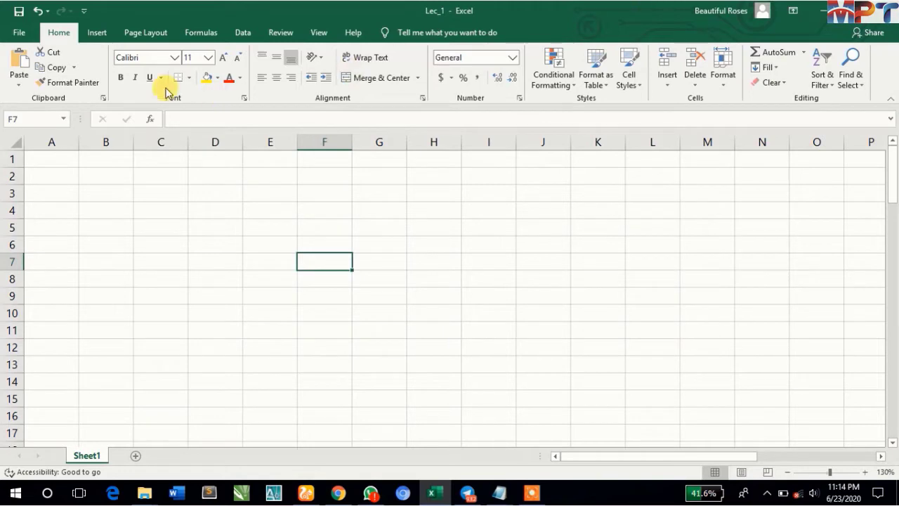
{"action": "scroll", "coordinate": [172, 255], "scroll_direction": "down", "scroll_amount": 6}
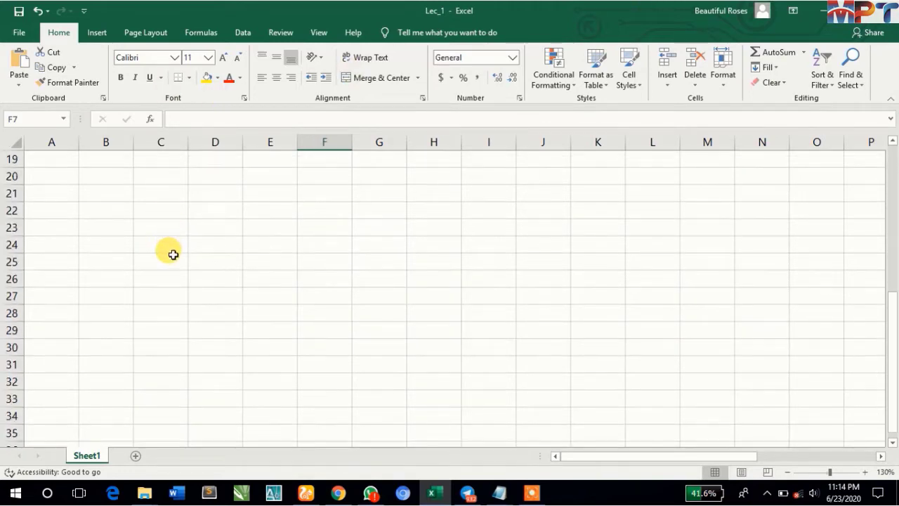
{"action": "scroll", "coordinate": [168, 254], "scroll_direction": "up", "scroll_amount": 6}
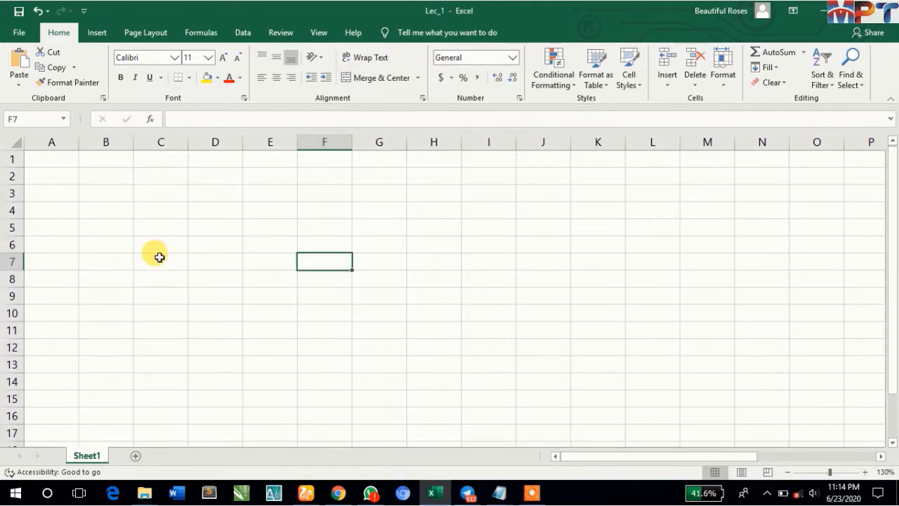
- Add two new sheets to the workbook and switch among Sheet1, Sheet2 and Sheet3
{"action": "left_click", "coordinate": [134, 457]}
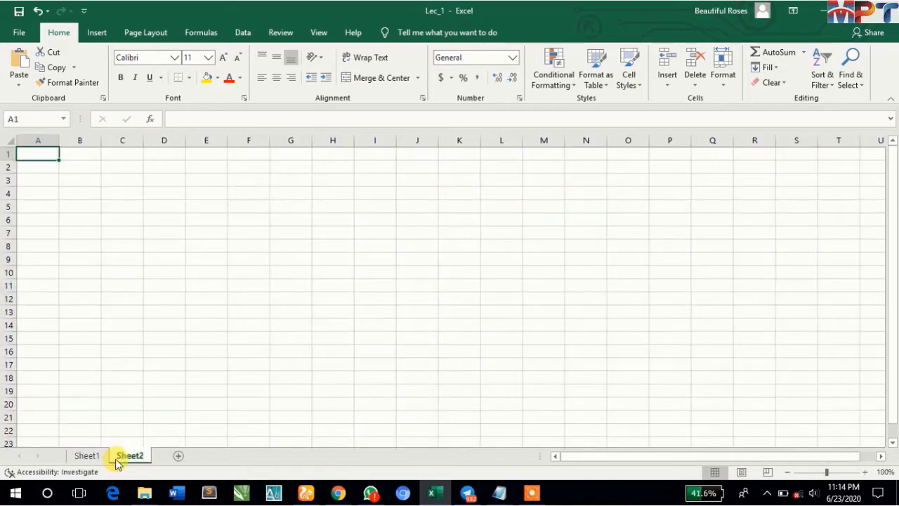
{"action": "left_click", "coordinate": [177, 456]}
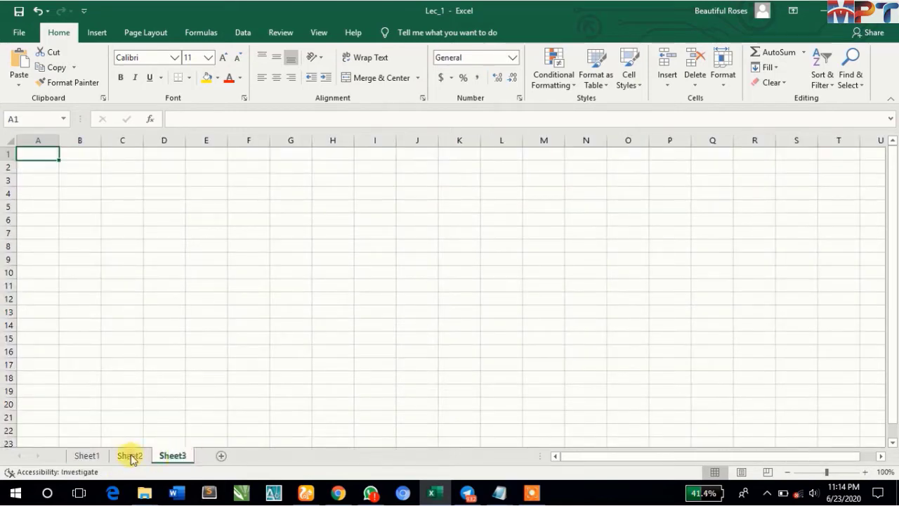
{"action": "left_click", "coordinate": [85, 455]}
{"action": "left_click", "coordinate": [129, 456]}
{"action": "left_click", "coordinate": [173, 456]}
{"action": "left_click", "coordinate": [86, 455]}
{"action": "left_click", "coordinate": [133, 455]}
- Open the names of Sheet3 and Sheet1 for editing in turn, and select cell A1 on Sheet1
{"action": "double_click", "coordinate": [168, 456]}
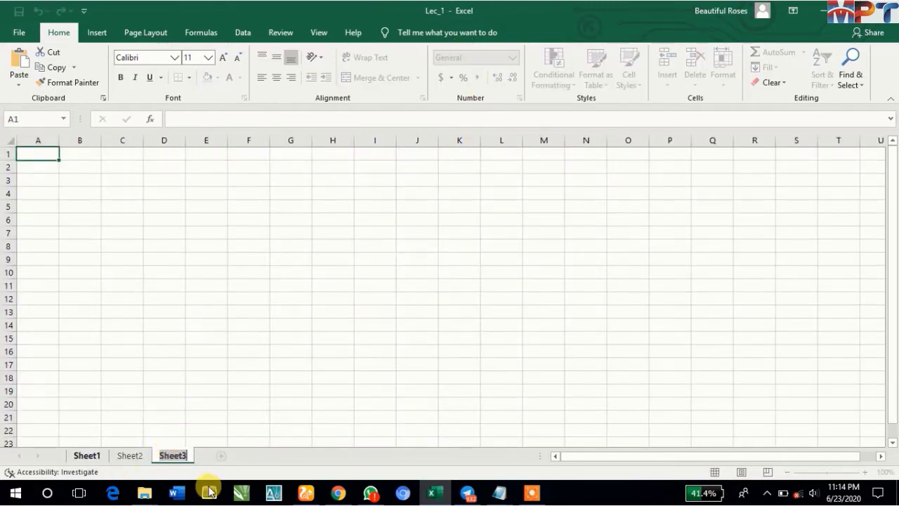
{"action": "left_click", "coordinate": [257, 311]}
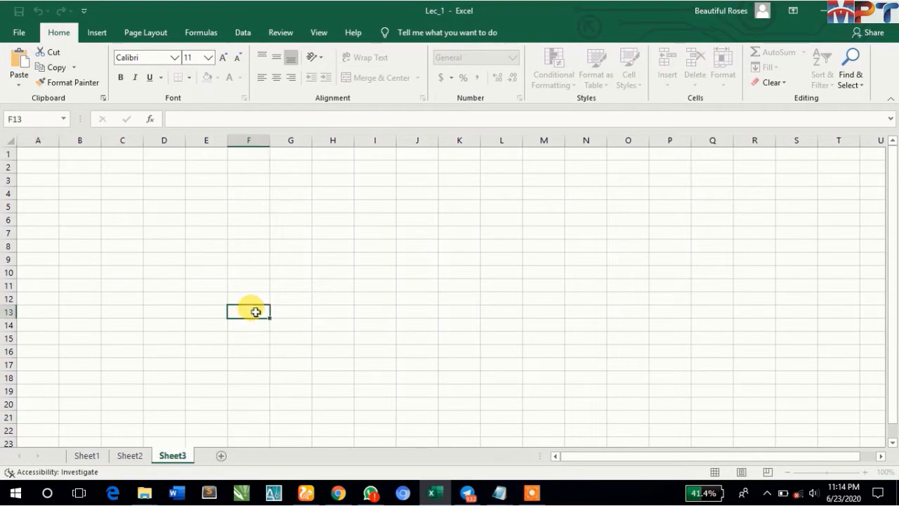
{"action": "double_click", "coordinate": [83, 456]}
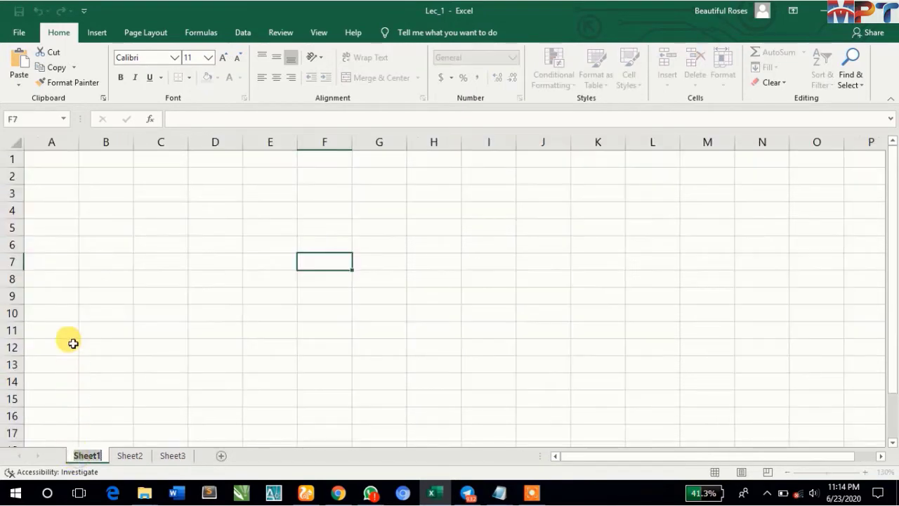
{"action": "left_click", "coordinate": [56, 160]}
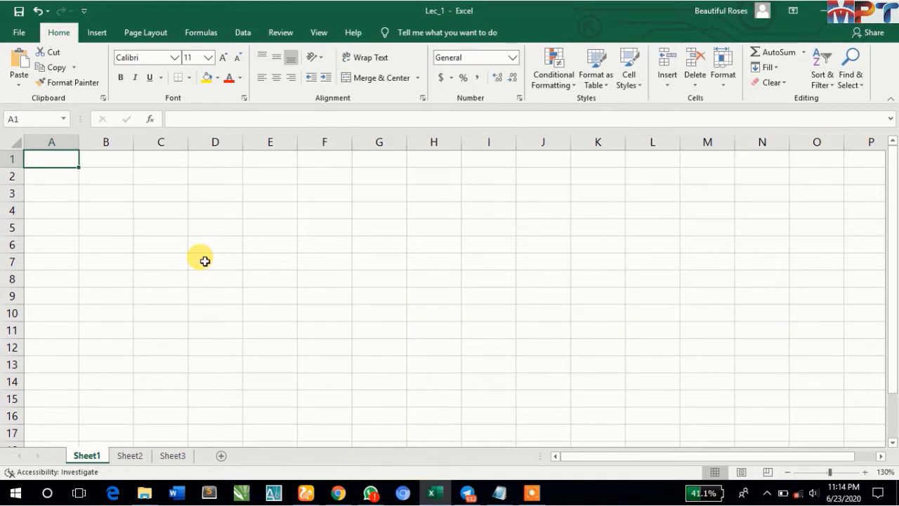
- Jump from A1 to the sheet's last row and last column, and return to cell A1
{"action": "key", "text": "ctrl+End"}
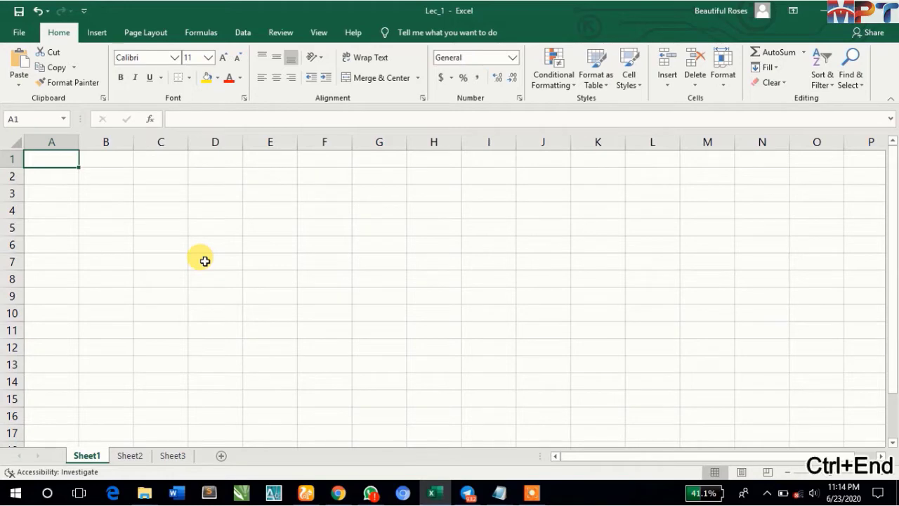
{"action": "key", "text": "ctrl+Down"}
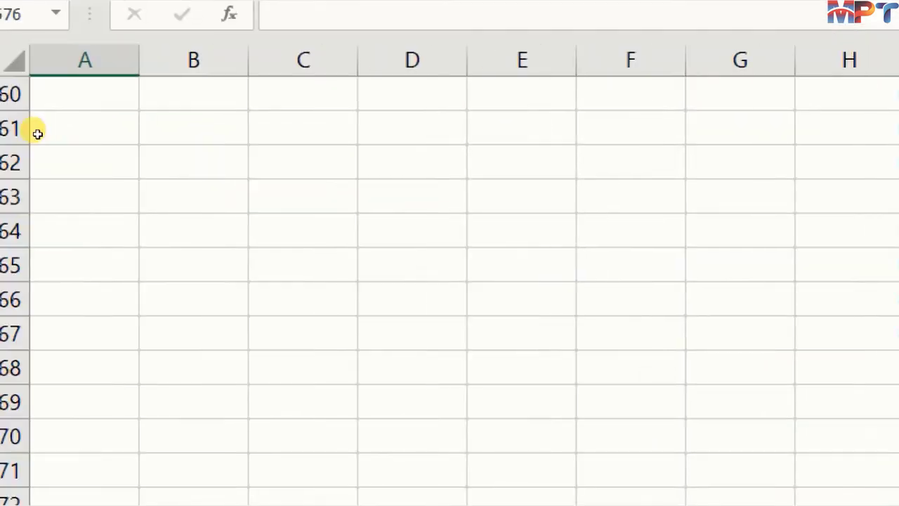
{"action": "key", "text": "ctrl+Right"}
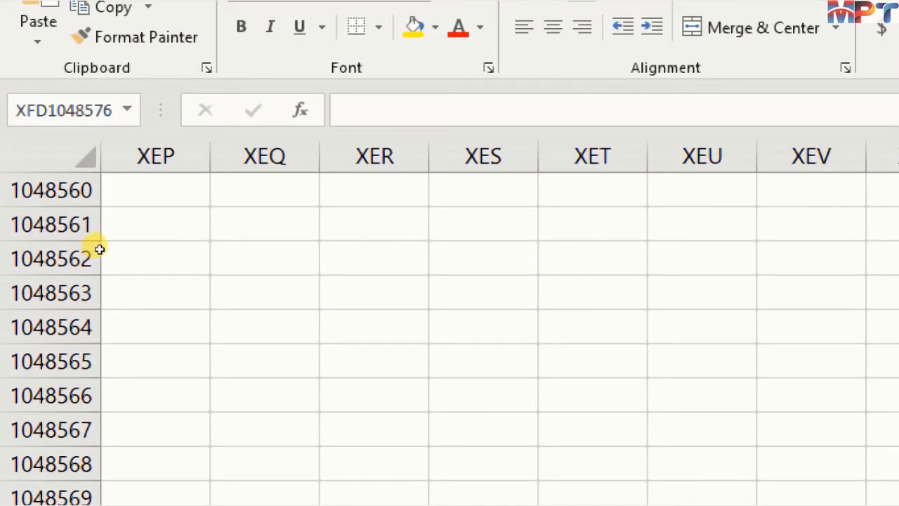
{"action": "key", "text": "ctrl+Home"}
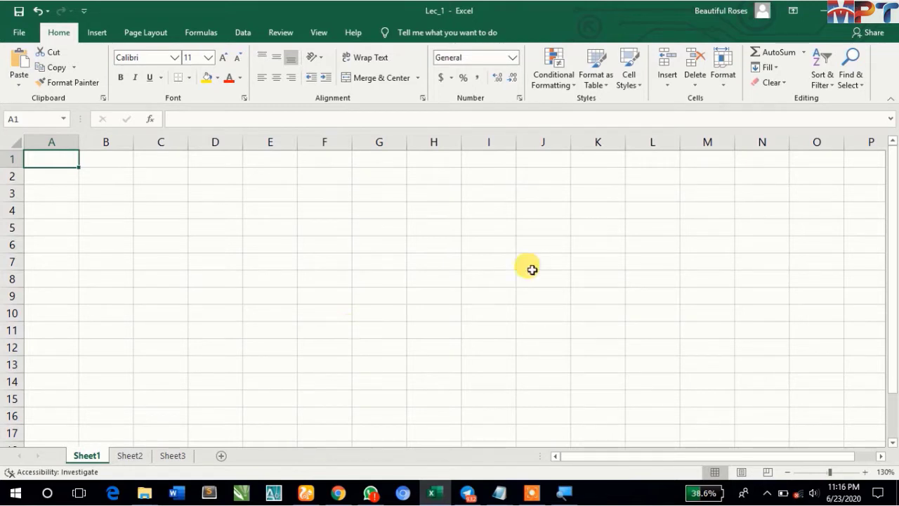
- Look through Sheet2 and Sheet3 and return to Sheet1
{"action": "mouse_move", "coordinate": [532, 492]}
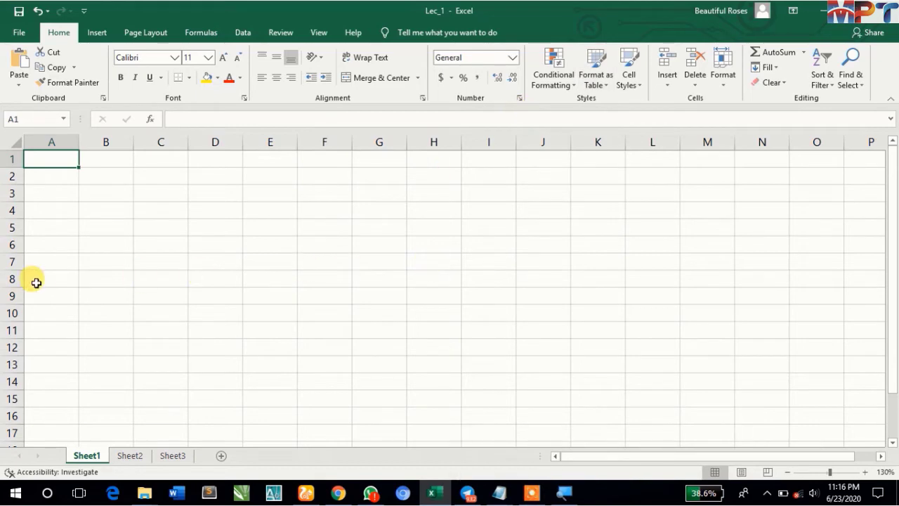
{"action": "left_click", "coordinate": [129, 455]}
{"action": "left_click", "coordinate": [166, 456]}
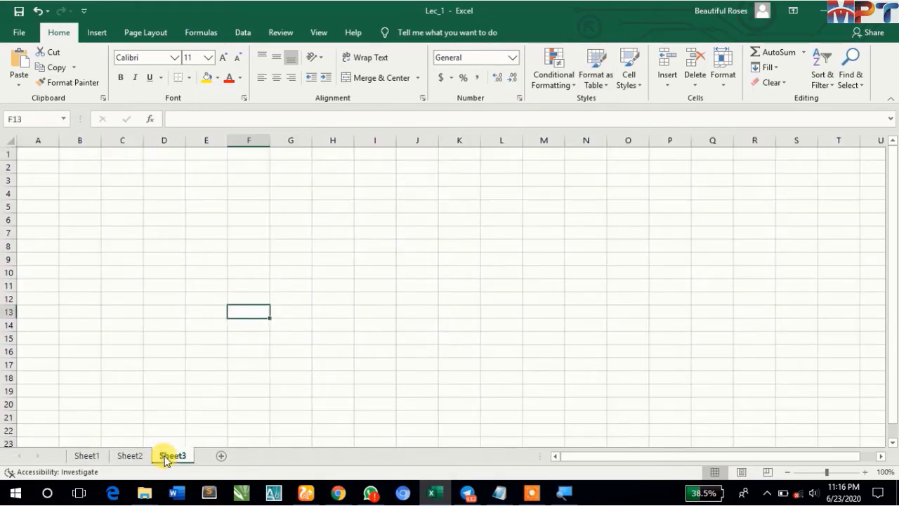
{"action": "left_click", "coordinate": [86, 457], "text": "ctrl"}
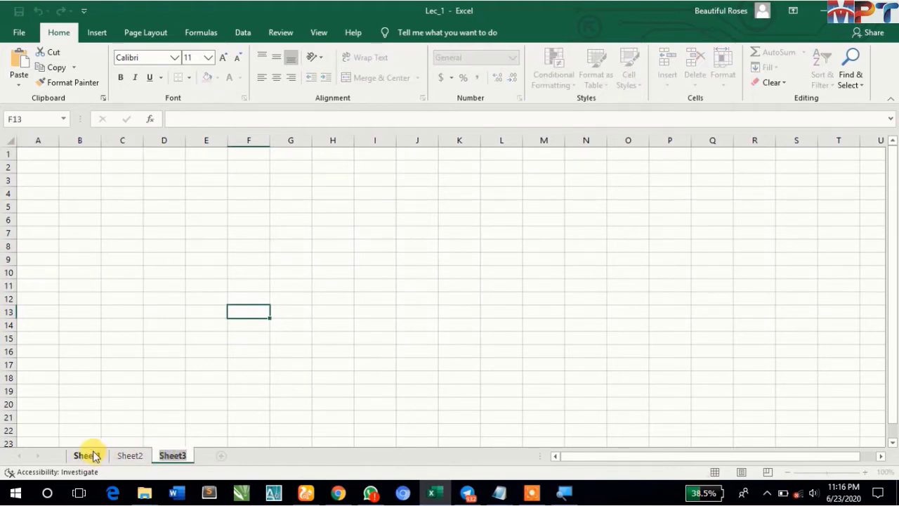
{"action": "left_click", "coordinate": [85, 455]}
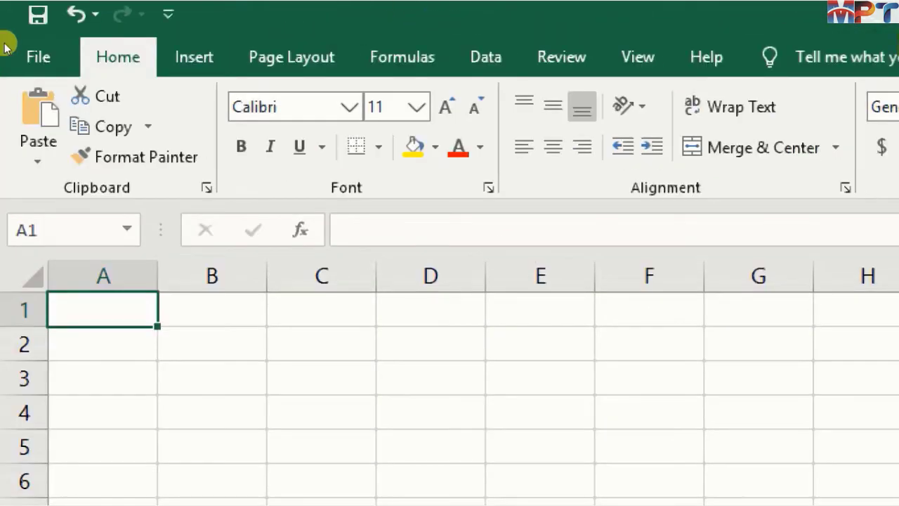
- Switch to the desktop and inspect the properties of the Lec_1 file, highlighting the (.xlsx) extension in its file type
{"action": "left_click", "coordinate": [25, 40]}
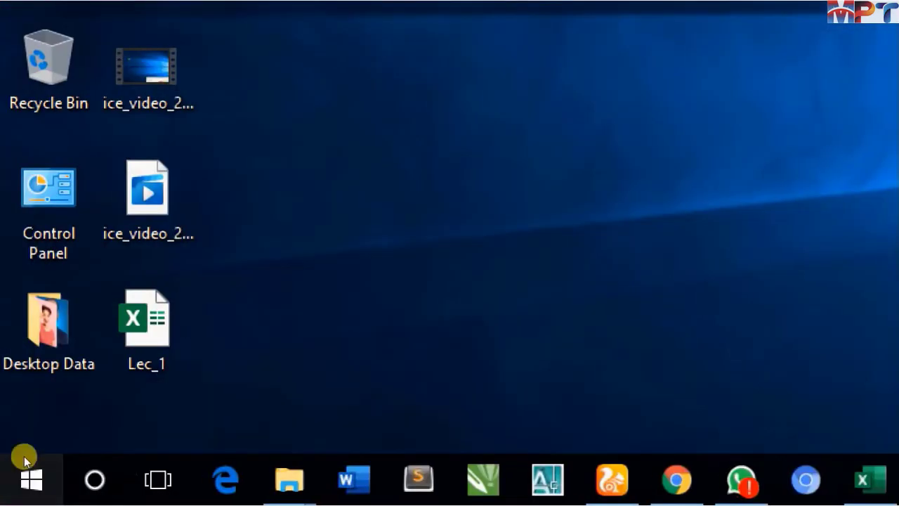
{"action": "right_click", "coordinate": [123, 321]}
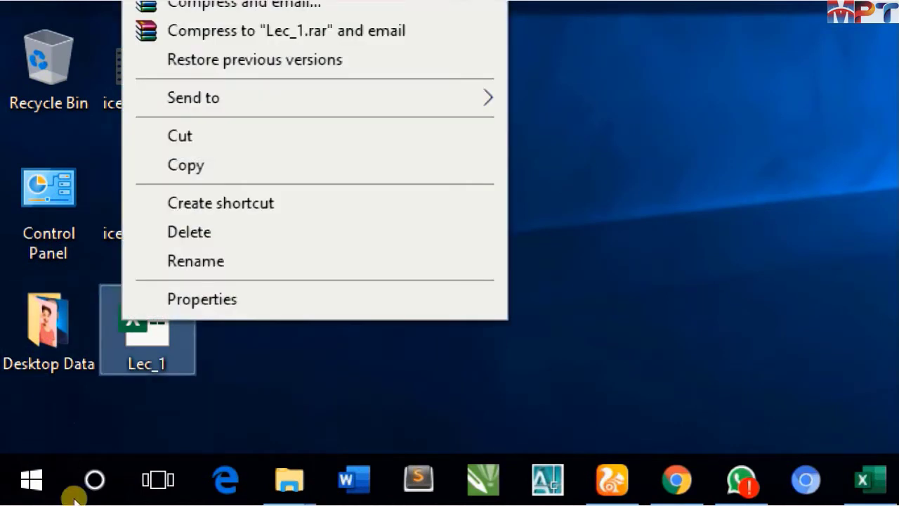
{"action": "left_click", "coordinate": [202, 300]}
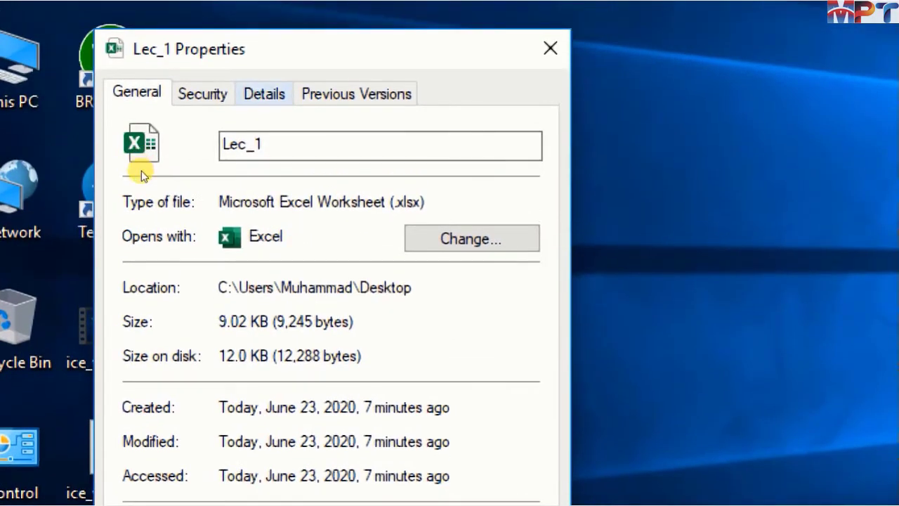
{"action": "left_click", "coordinate": [264, 93]}
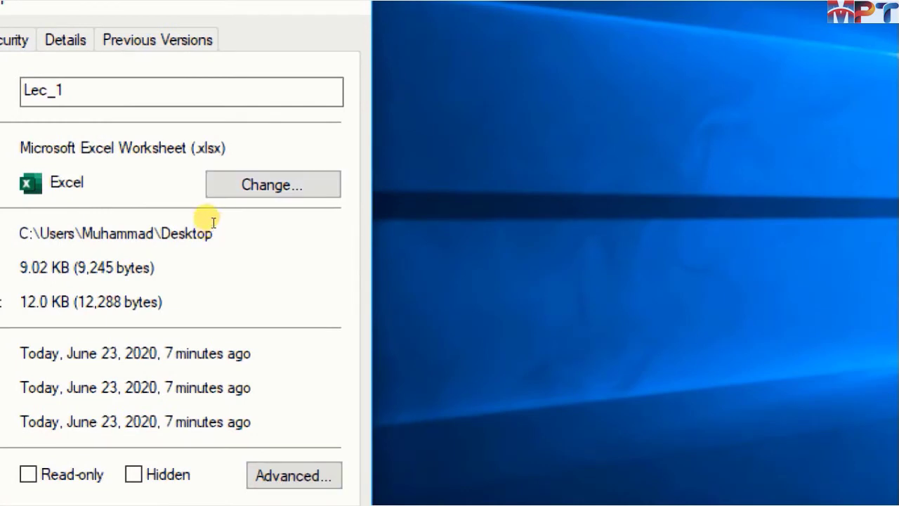
{"action": "left_click_drag", "start_coordinate": [214, 226], "coordinate": [238, 225]}
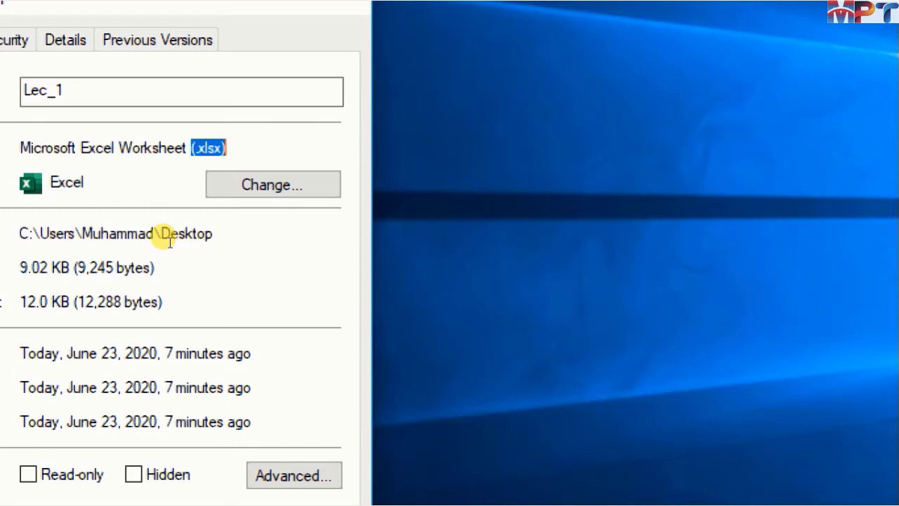
{"action": "left_click", "coordinate": [220, 228]}
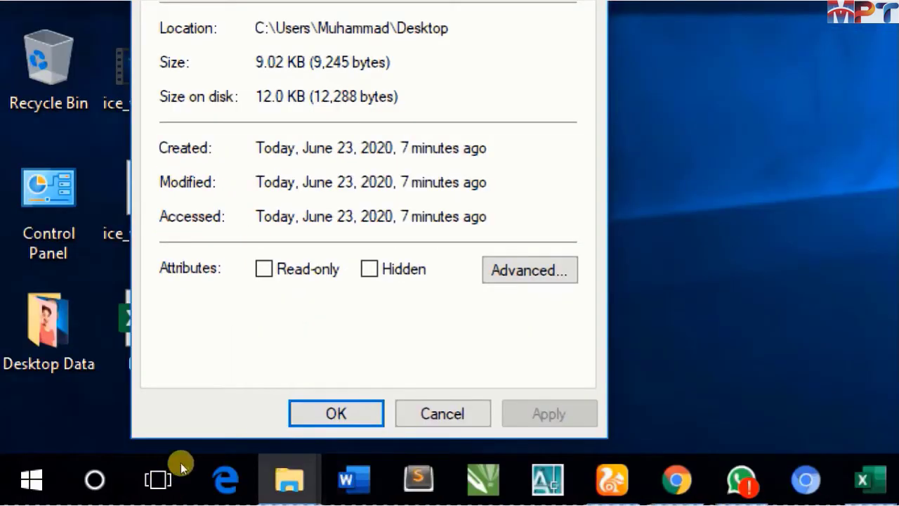
{"action": "left_click", "coordinate": [442, 416]}
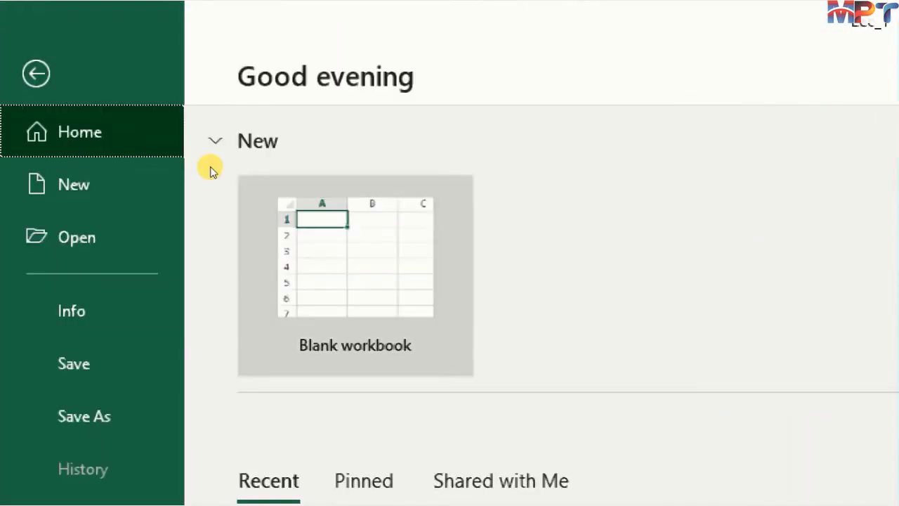
- Return to the Lec_1 sheet and move to E1, extending the selection to G1 and shrinking it back to E1
{"action": "left_click", "coordinate": [359, 281]}
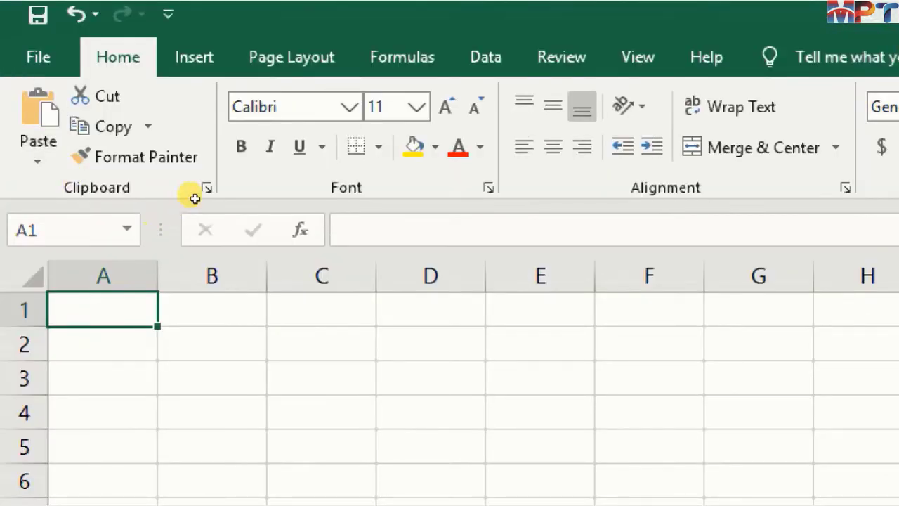
{"action": "key", "text": "Right"}
{"action": "key", "text": "Right"}
{"action": "key", "text": "Right"}
{"action": "key", "text": "Right"}
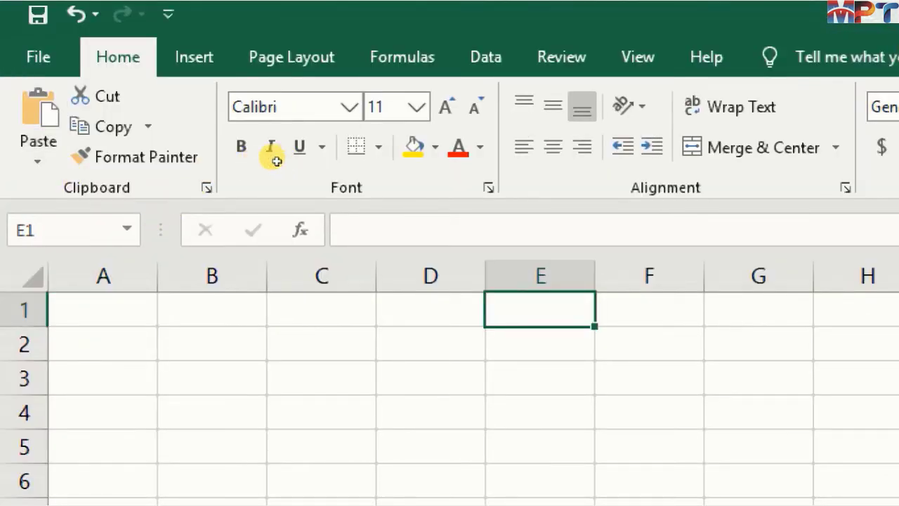
{"action": "key", "text": "shift+Right"}
{"action": "key", "text": "shift+Right"}
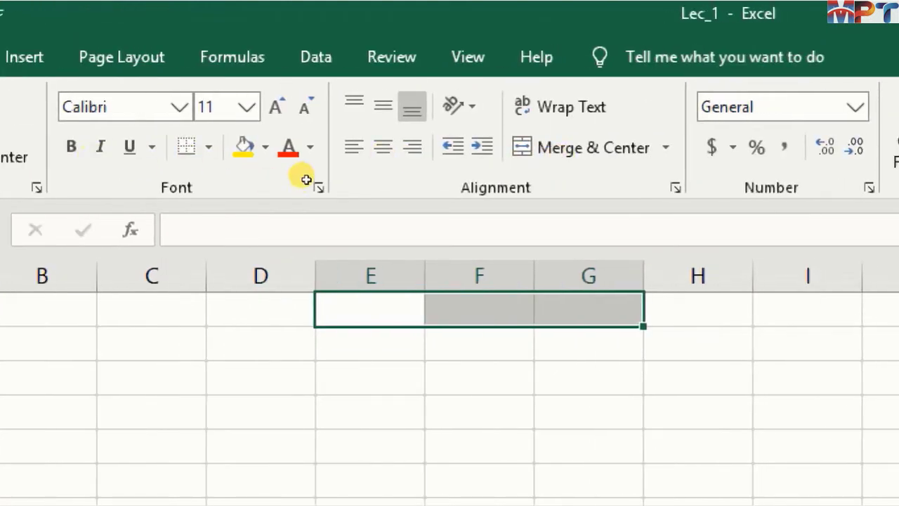
{"action": "key", "text": "shift+Left"}
{"action": "key", "text": "shift+Left"}
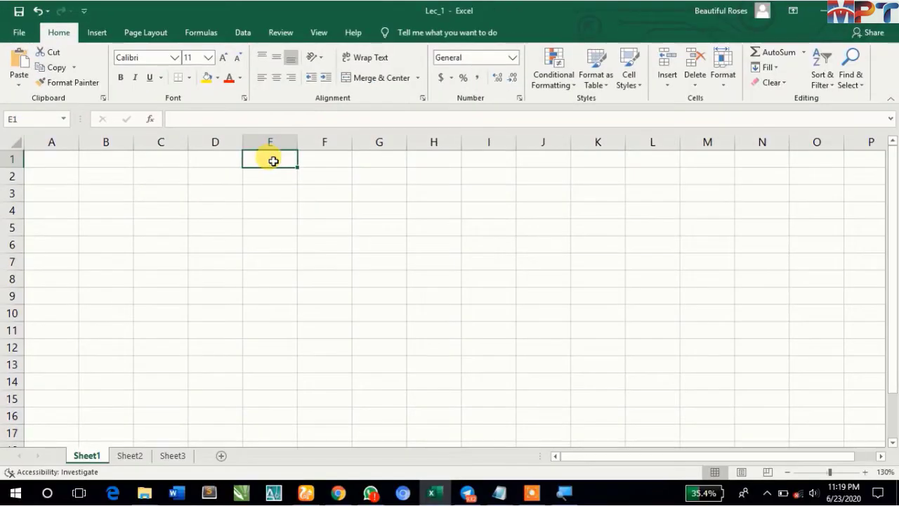
- Select the range E1:H2 and view the Merge & Center options without applying one
{"action": "key", "text": "shift+Right"}
{"action": "key", "text": "shift+Right"}
{"action": "key", "text": "shift+Right"}
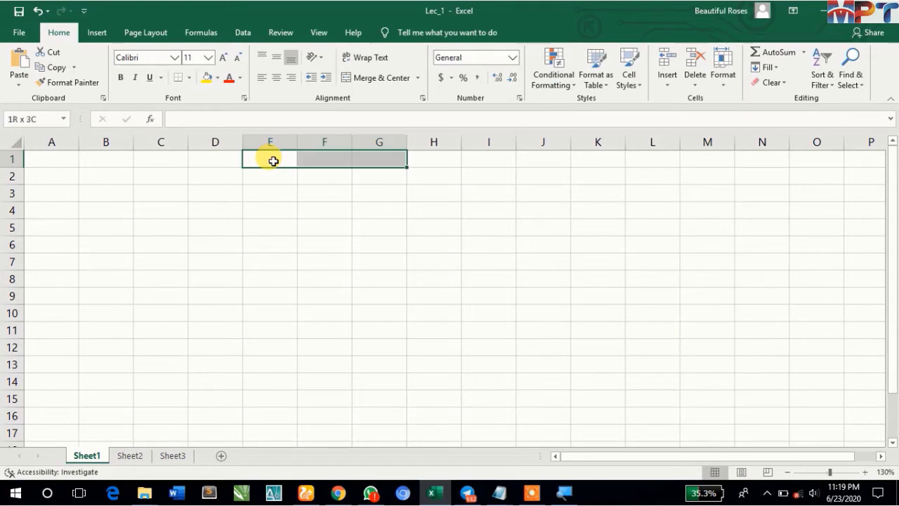
{"action": "key", "text": "shift+Down"}
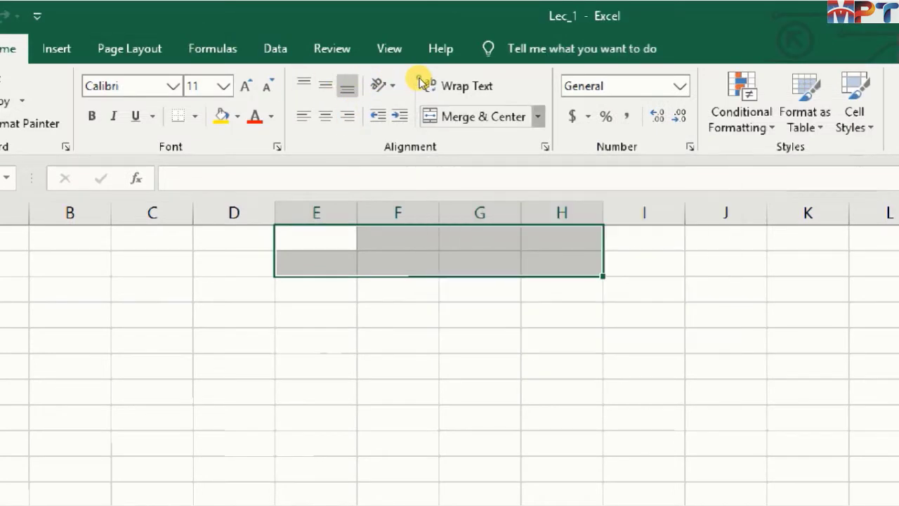
{"action": "left_click", "coordinate": [538, 116]}
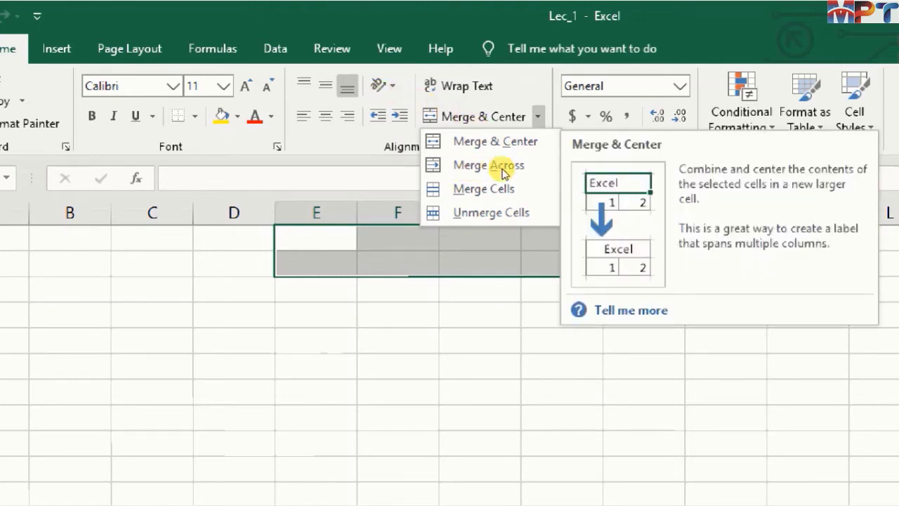
{"action": "key", "text": "Escape"}
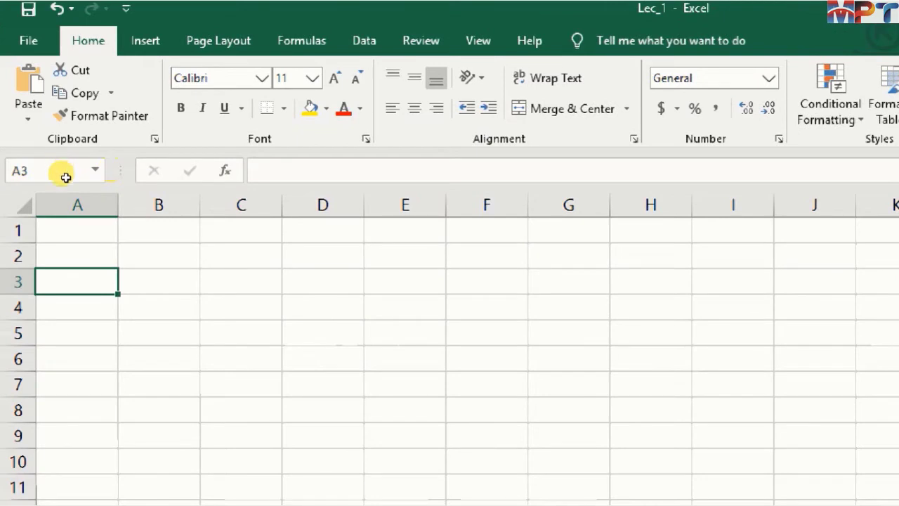
- Move the active cell from A3 up to row 2 and across to E2
{"action": "key", "text": "Up"}
{"action": "key", "text": "Right"}
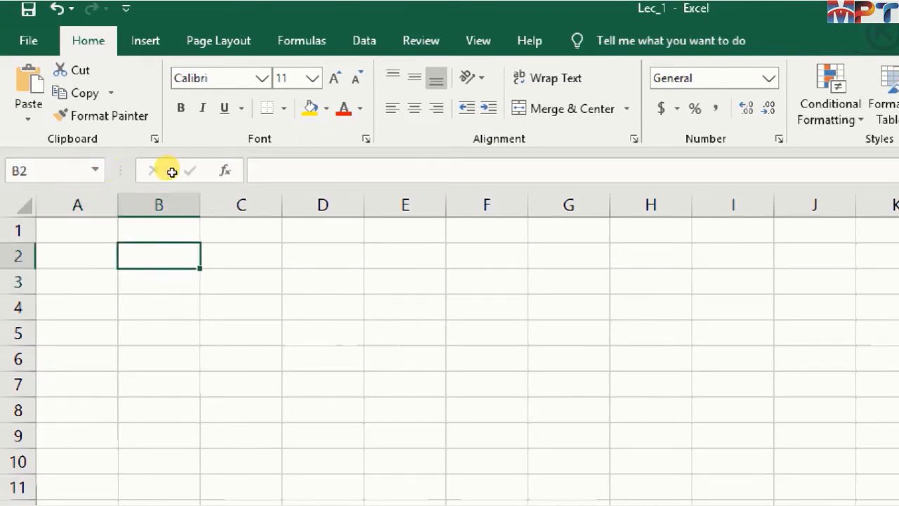
{"action": "key", "text": "Right"}
{"action": "key", "text": "Right"}
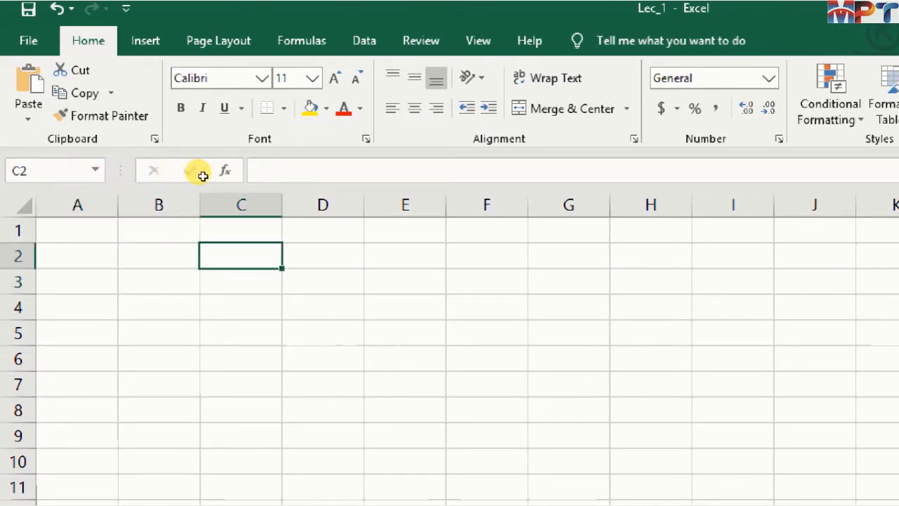
{"action": "key", "text": "Right"}
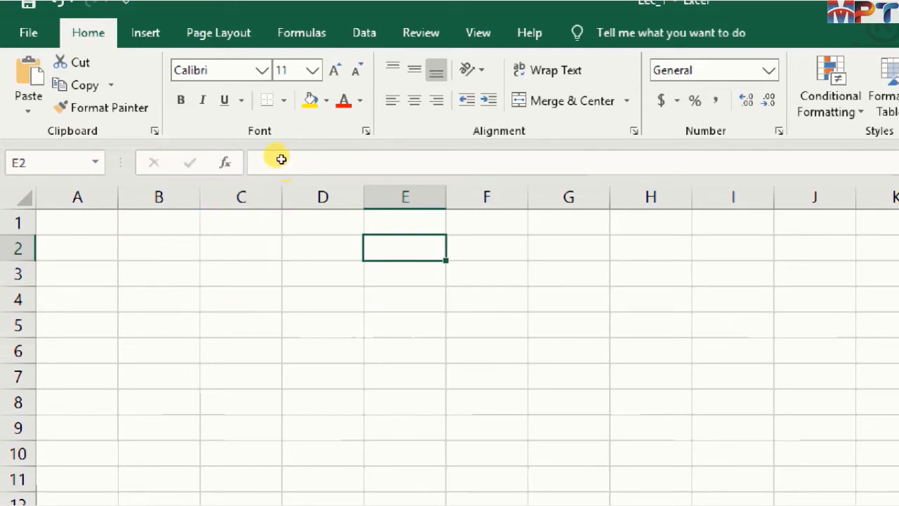
- Move the active cell to G1 and extend the selection to the range G1:I3
{"action": "key", "text": "Up"}
{"action": "key", "text": "Right"}
{"action": "key", "text": "Right"}
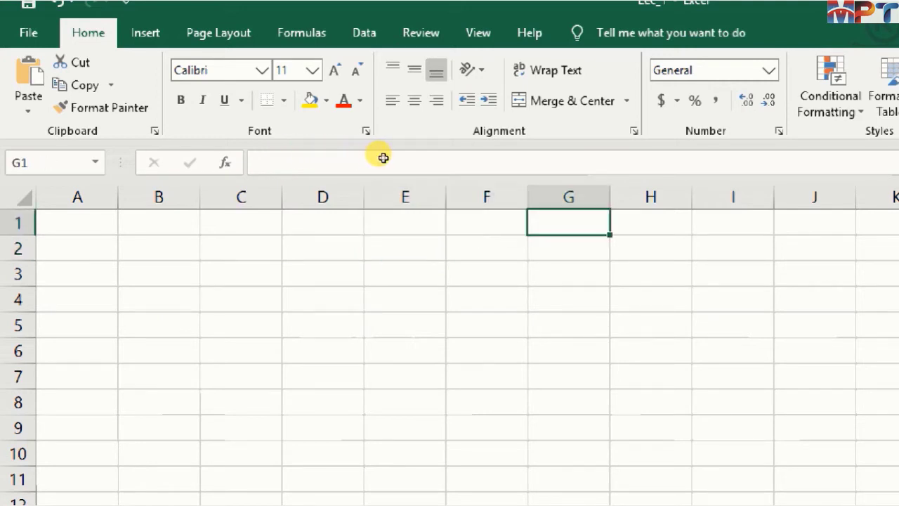
{"action": "key", "text": "shift+Right"}
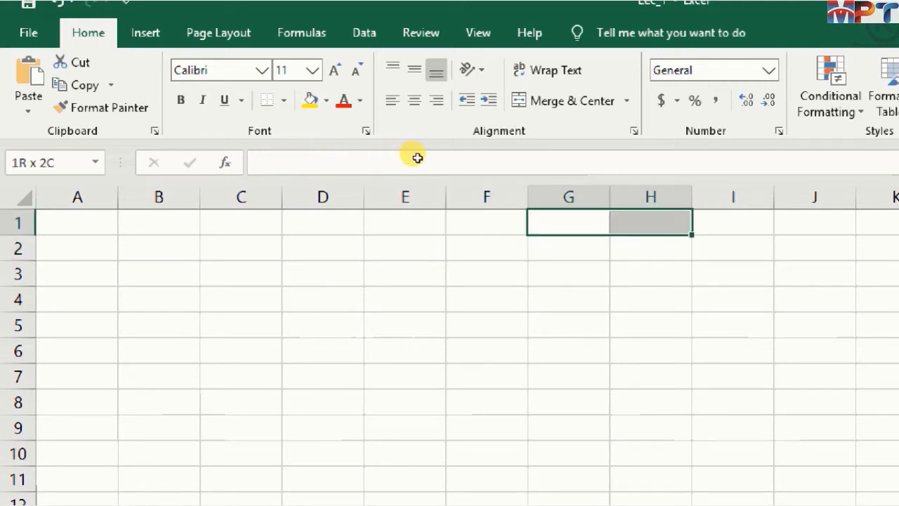
{"action": "key", "text": "shift+Right"}
{"action": "key", "text": "shift+Down"}
{"action": "key", "text": "shift+Down"}
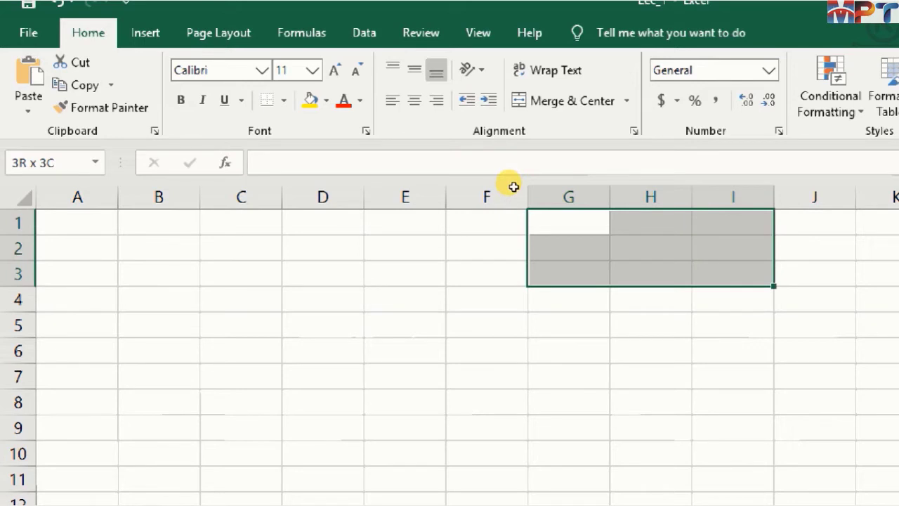
- Reduce the selection to G1:I2 and merge and center those cells
{"action": "key", "text": "shift+Up"}
{"action": "key", "text": "shift+Right"}
{"action": "key", "text": "shift+Left"}
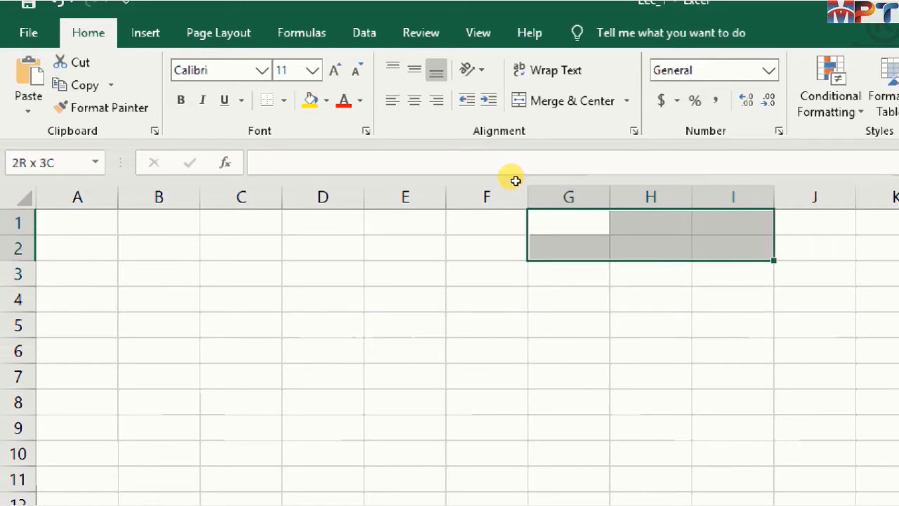
{"action": "left_click", "coordinate": [572, 101]}
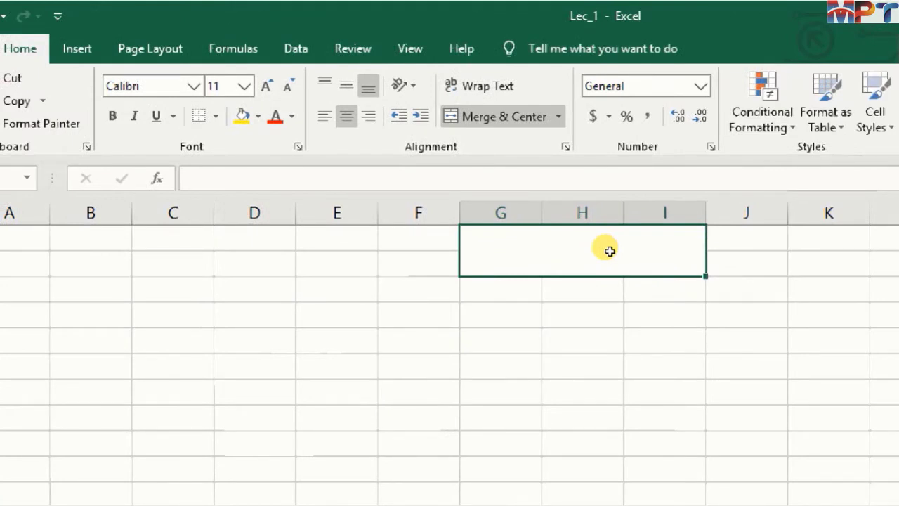
- Enter the title RESULT SHEET in the merged cell G1:I2 and middle-align it vertically
{"action": "type", "text": "RESULT"}
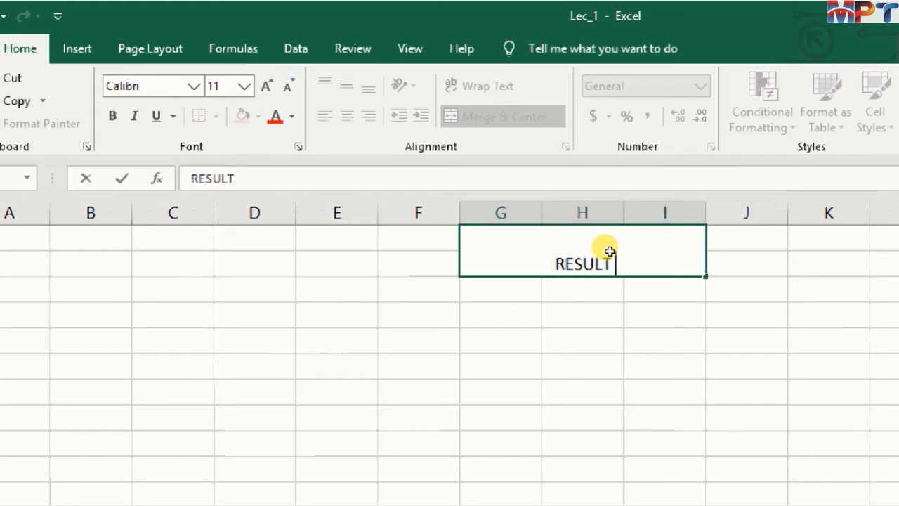
{"action": "type", "text": " SHEET"}
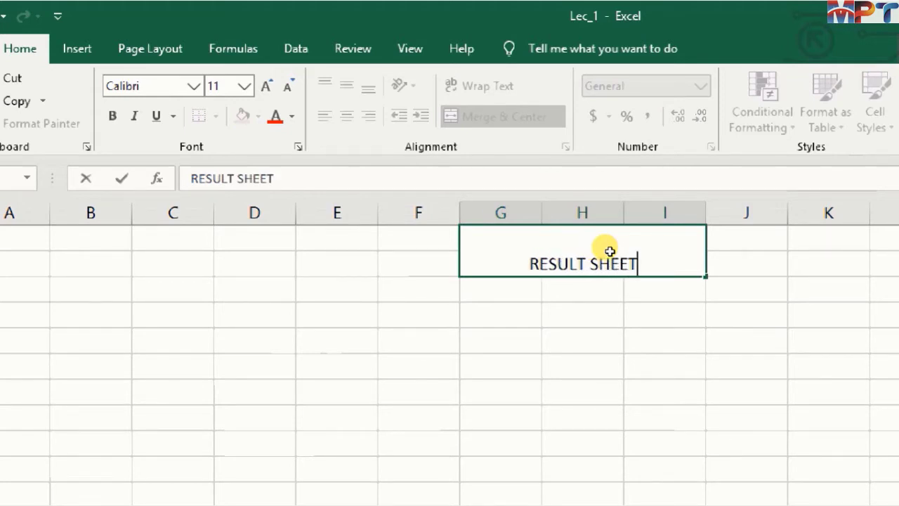
{"action": "key", "text": "Return"}
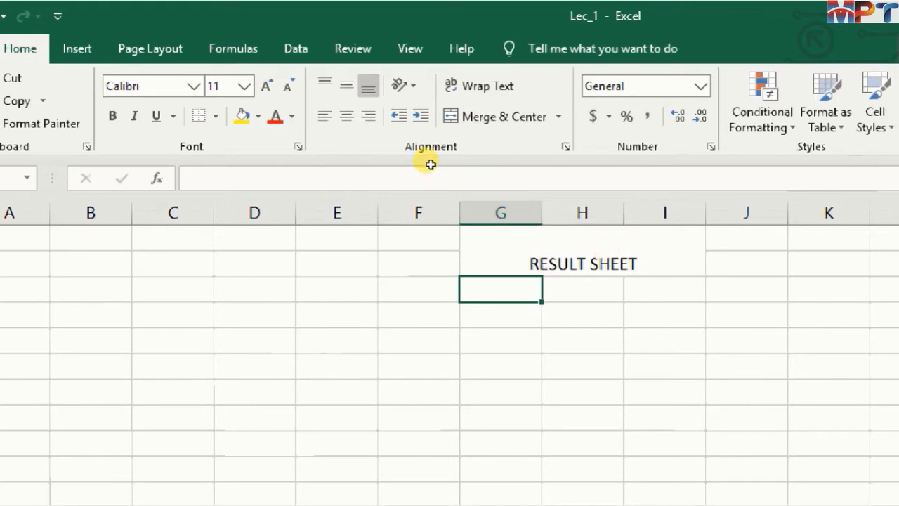
{"action": "key", "text": "Up"}
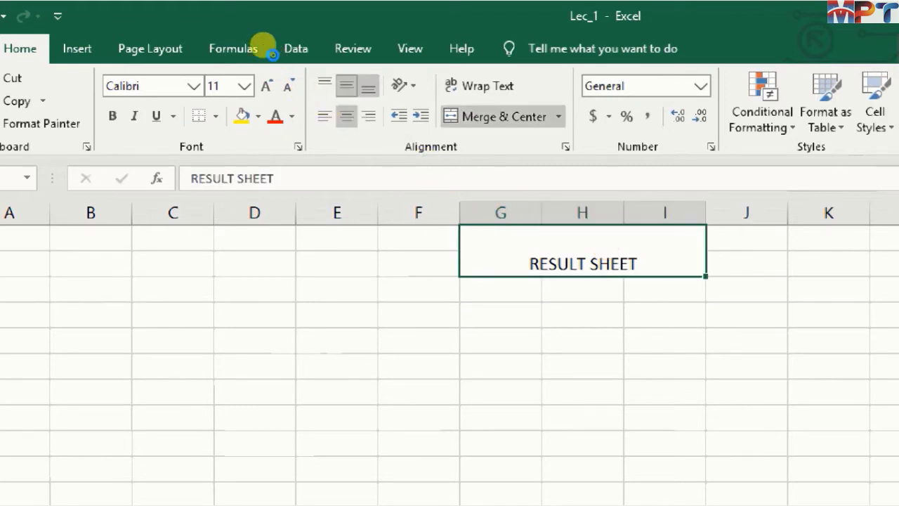
{"action": "left_click", "coordinate": [346, 85]}
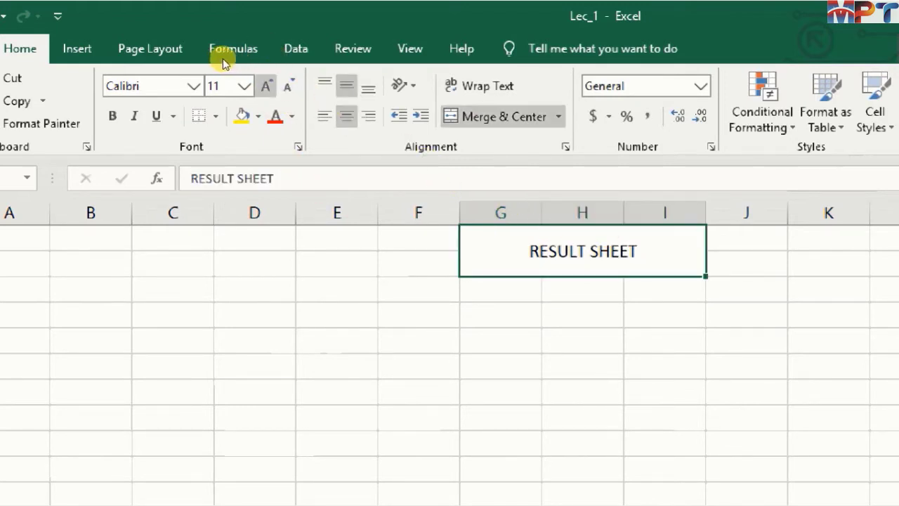
- Format the RESULT SHEET title with font size 18, red text and a yellow fill
{"action": "left_click", "coordinate": [266, 86]}
{"action": "left_click", "coordinate": [266, 85]}
{"action": "left_click", "coordinate": [266, 85]}
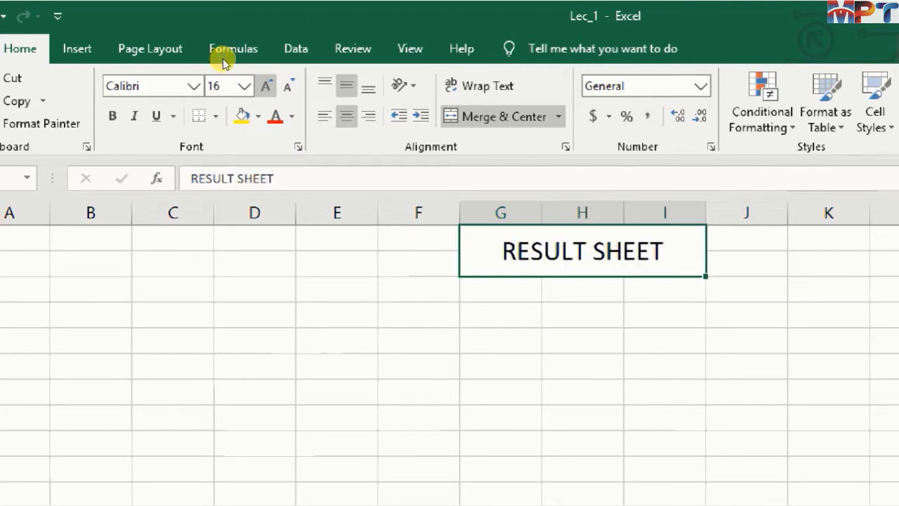
{"action": "left_click", "coordinate": [266, 86]}
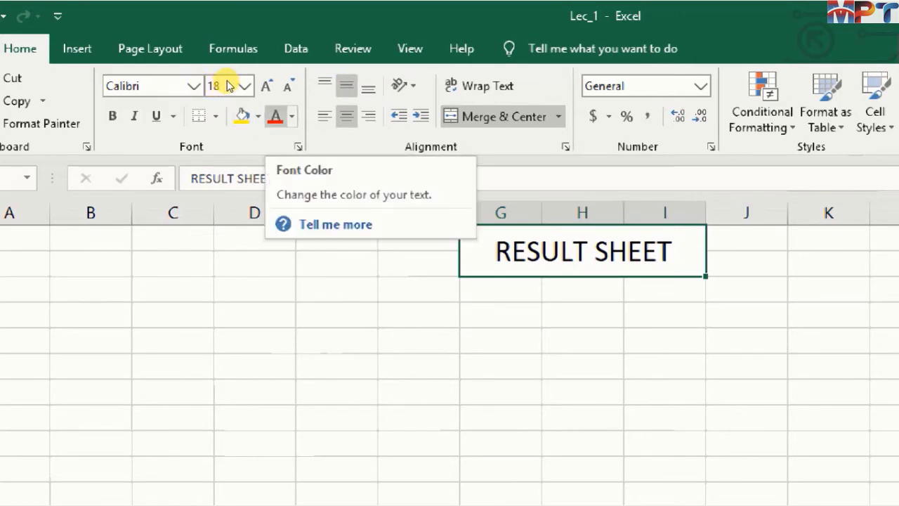
{"action": "left_click", "coordinate": [275, 116]}
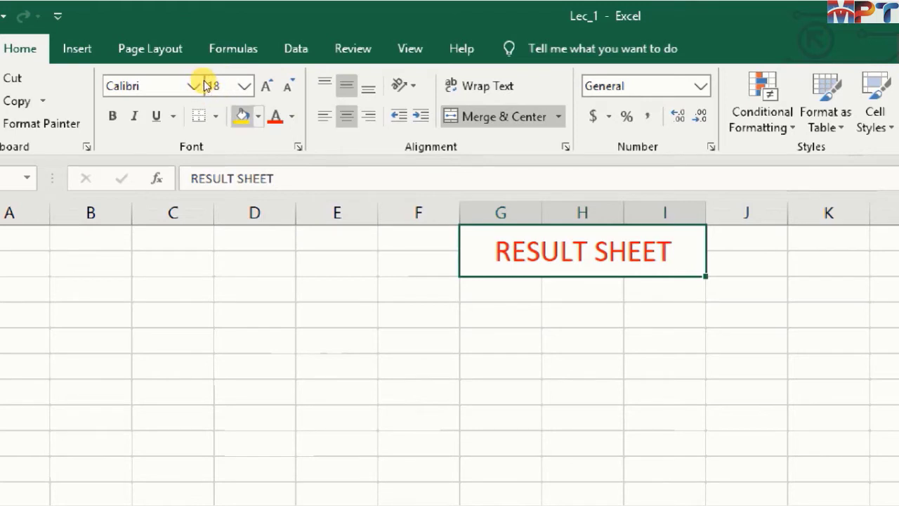
{"action": "left_click", "coordinate": [239, 115]}
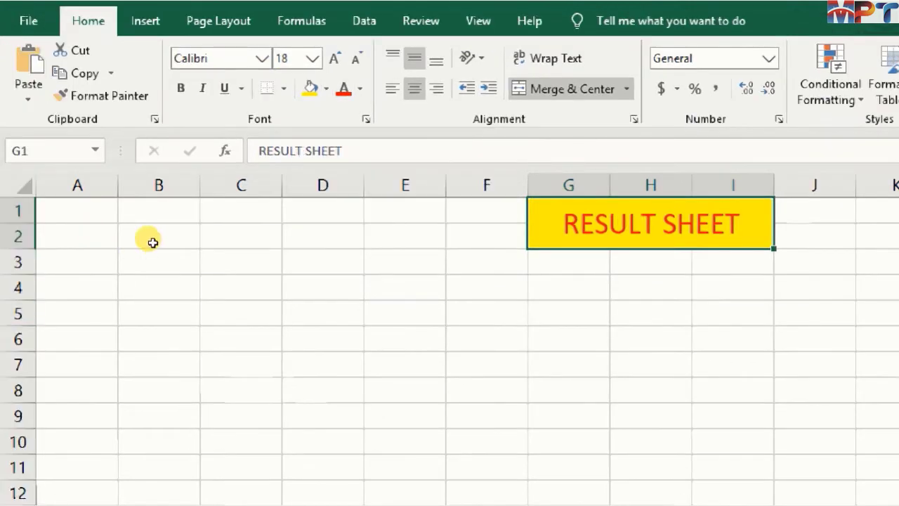
- Enter the column headings S.No in C3 and Name in D3
{"action": "left_click", "coordinate": [309, 263]}
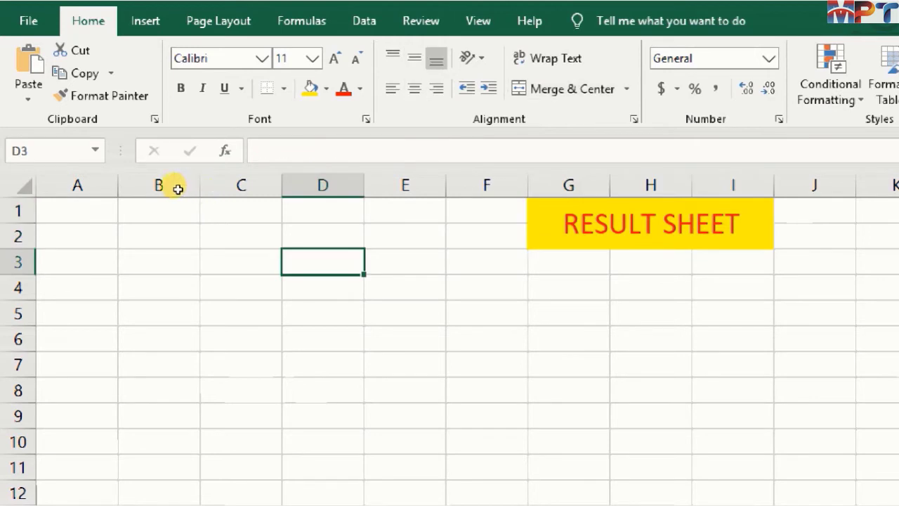
{"action": "left_click", "coordinate": [235, 263]}
{"action": "key", "text": "Right"}
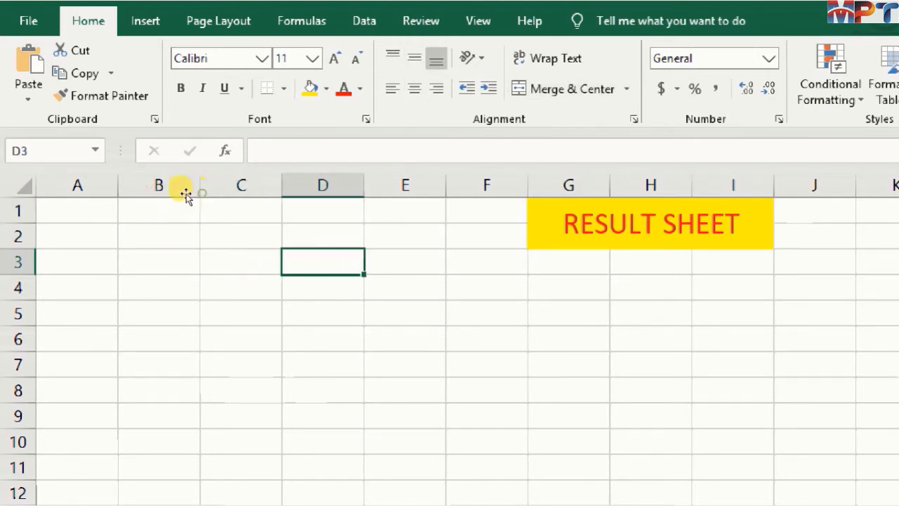
{"action": "key", "text": "Left"}
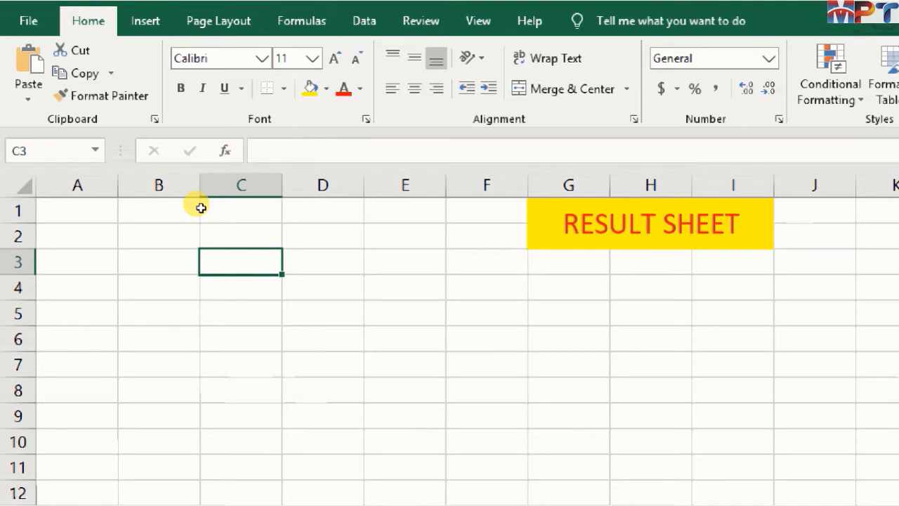
{"action": "type", "text": "S.No"}
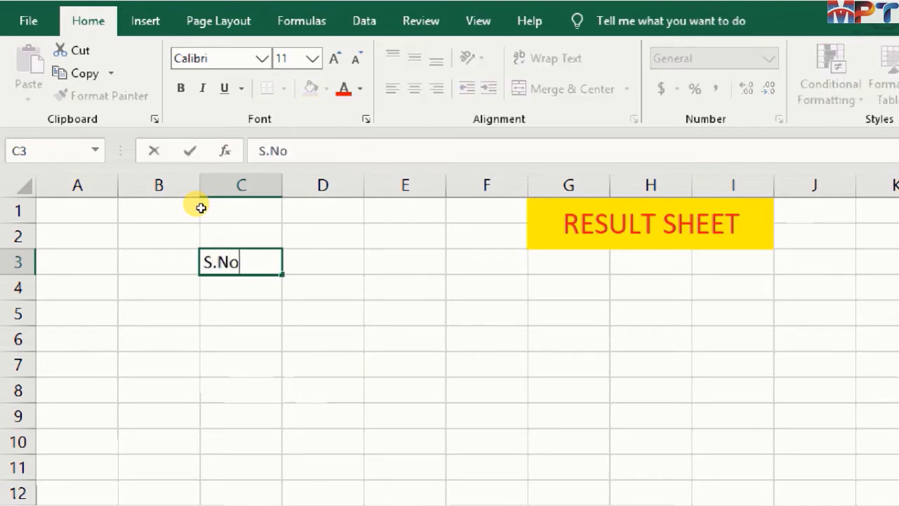
{"action": "key", "text": "Tab"}
{"action": "type", "text": "N"}
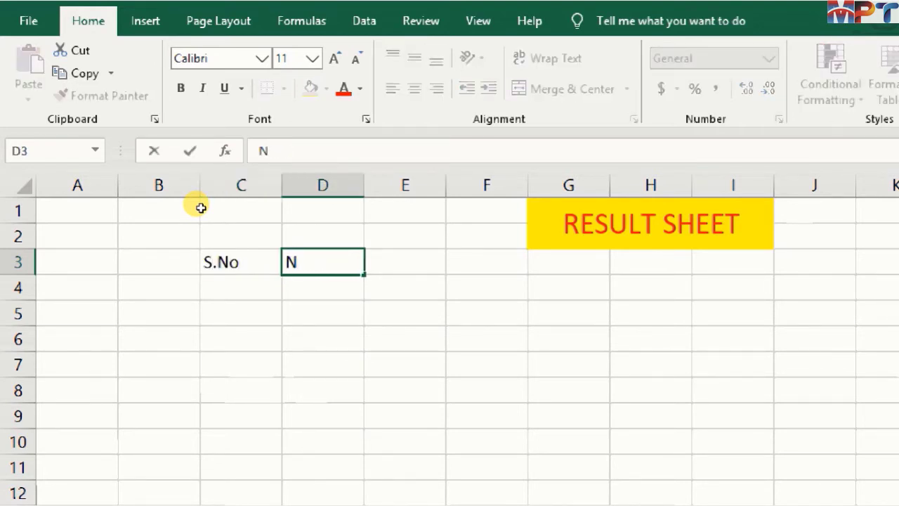
{"action": "type", "text": "ame"}
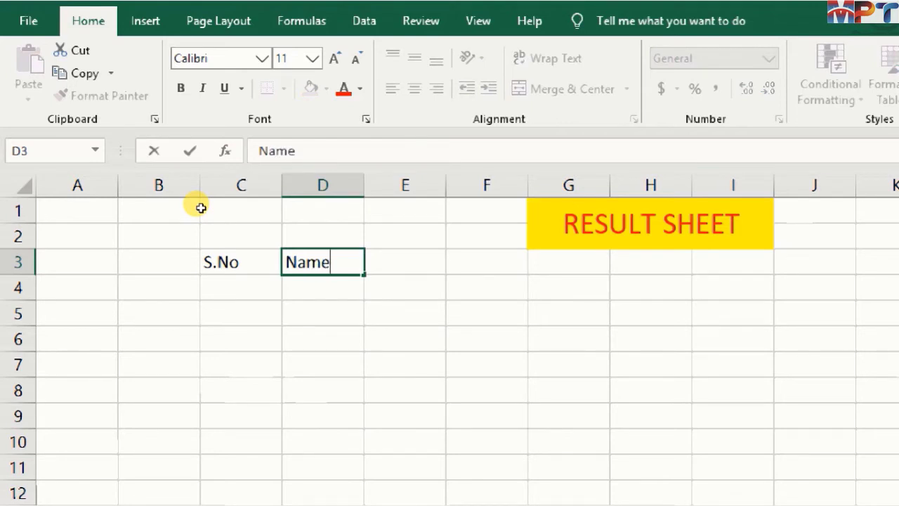
{"action": "key", "text": "Tab"}
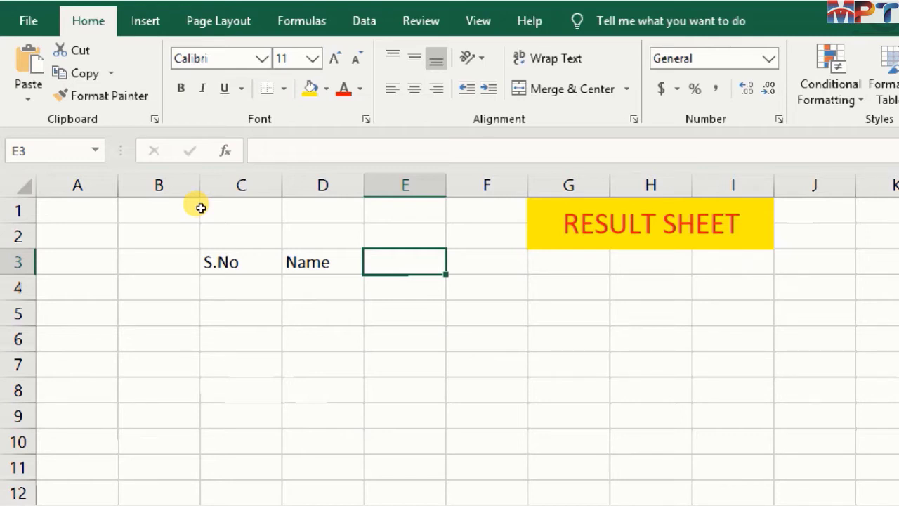
- Enter the column heading Roll No in E3
{"action": "type", "text": "R"}
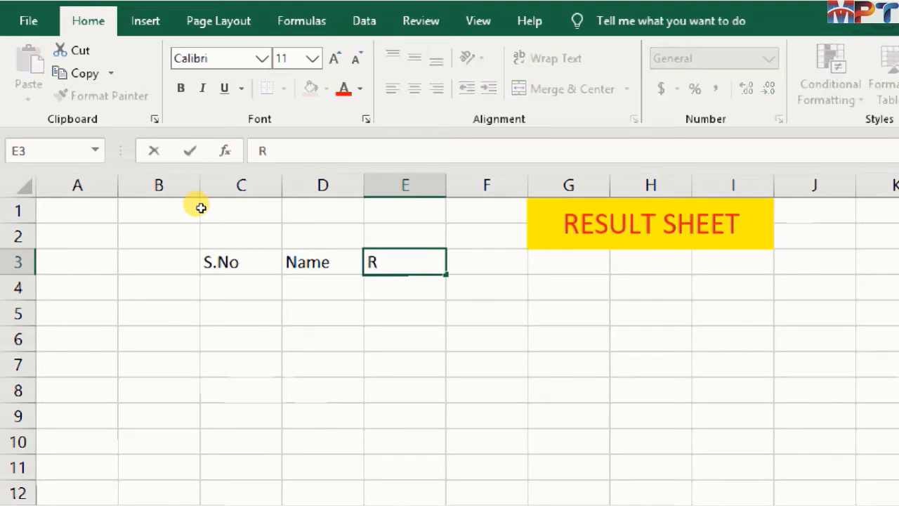
{"action": "type", "text": "ol"}
{"action": "type", "text": "l Nu"}
{"action": "key", "text": "BackSpace"}
{"action": "key", "text": "BackSpace"}
{"action": "type", "text": "No"}
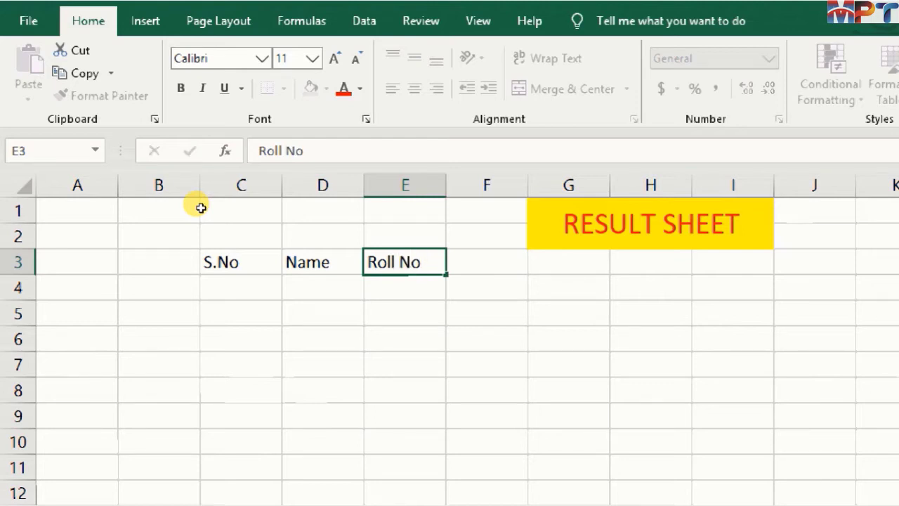
{"action": "key", "text": "Tab"}
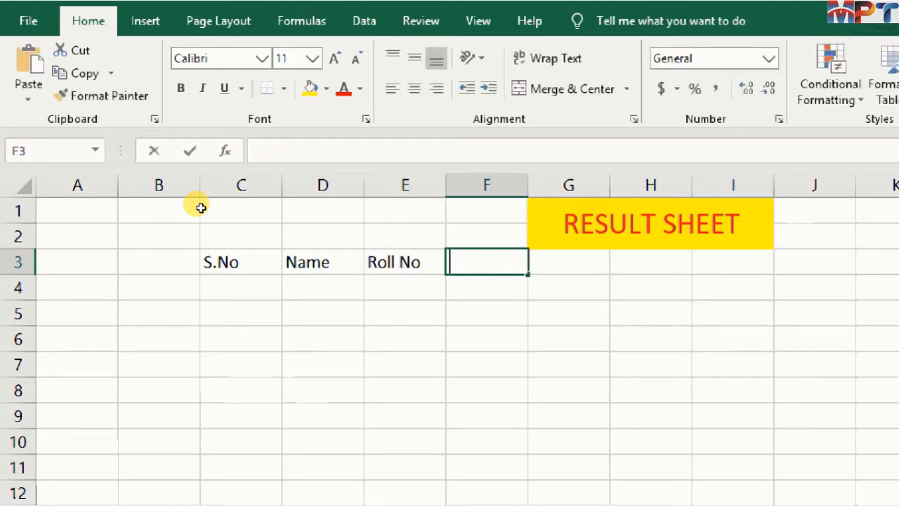
- Enter the subject headings English, Physics and Math in cells F3 to H3
{"action": "type", "text": "English"}
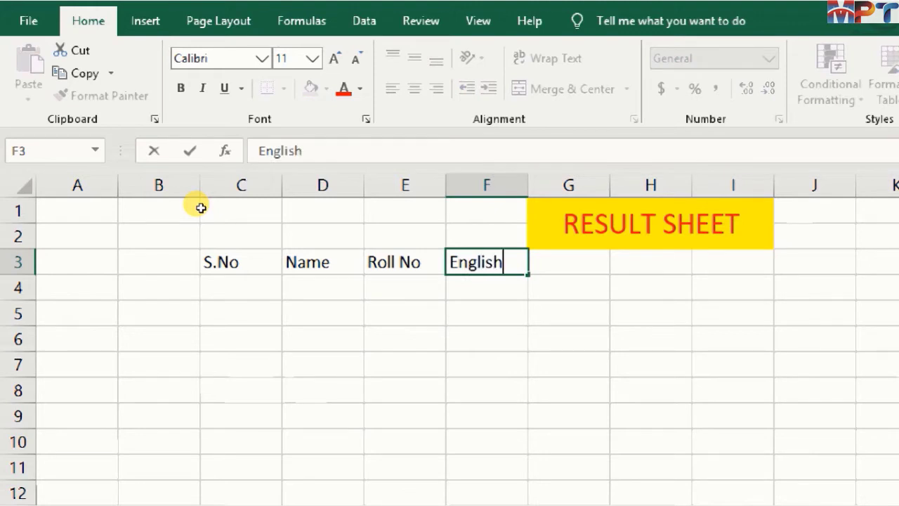
{"action": "key", "text": "Tab"}
{"action": "type", "text": "P"}
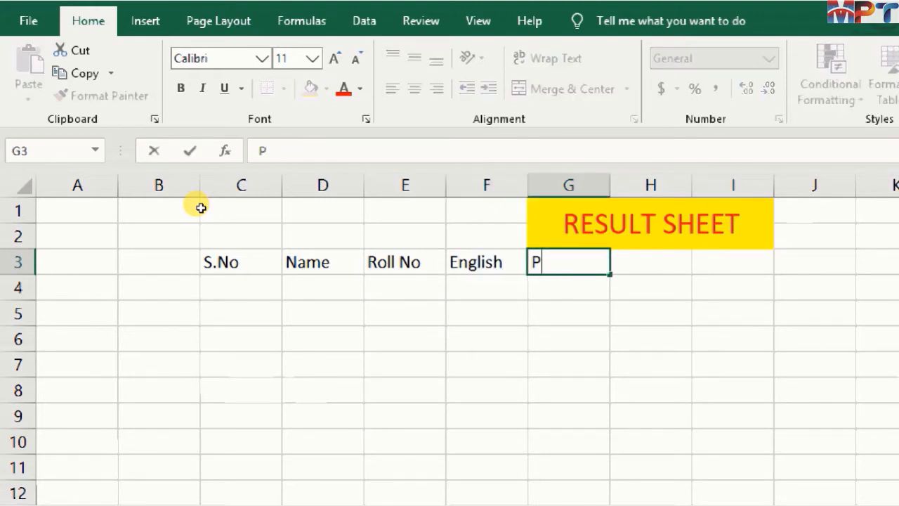
{"action": "type", "text": "hysic"}
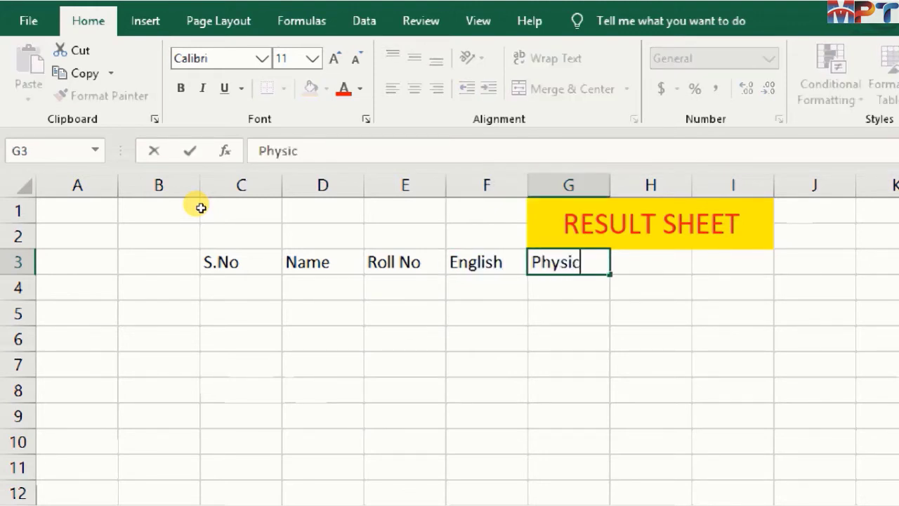
{"action": "type", "text": "s"}
{"action": "key", "text": "Tab"}
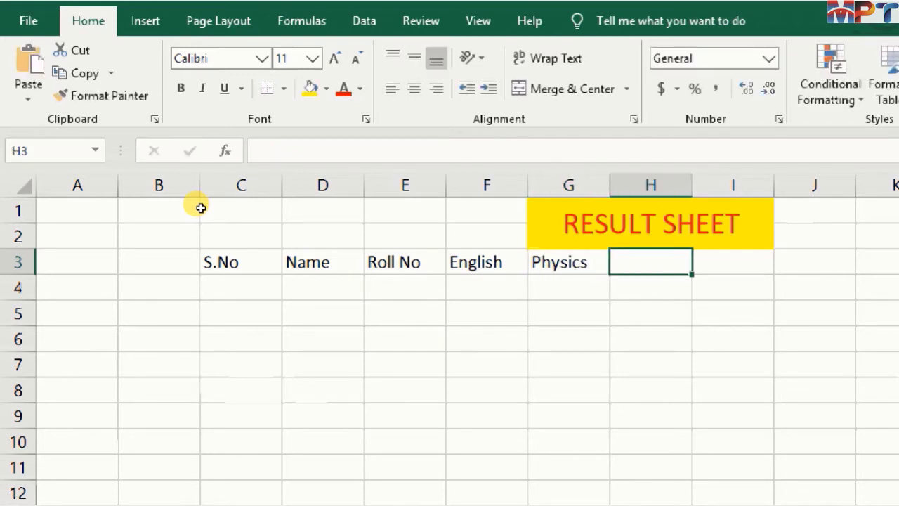
{"action": "type", "text": "Math"}
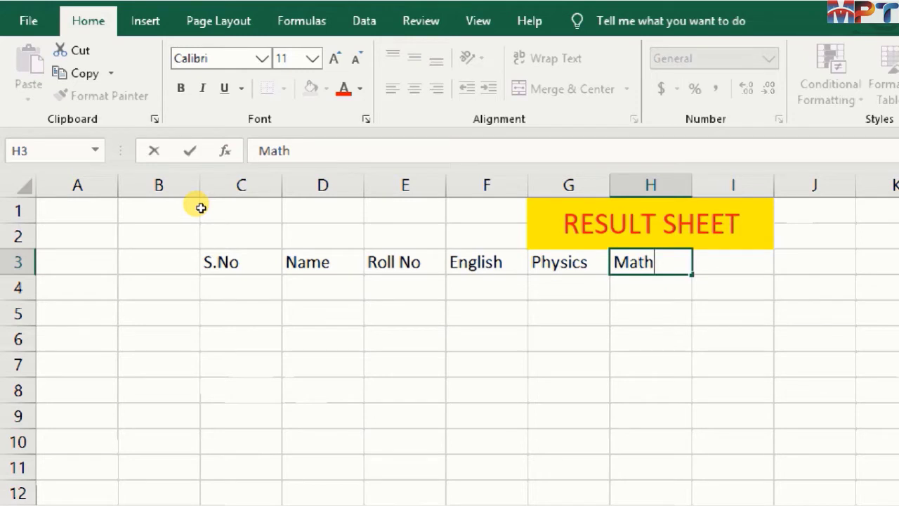
{"action": "key", "text": "Tab"}
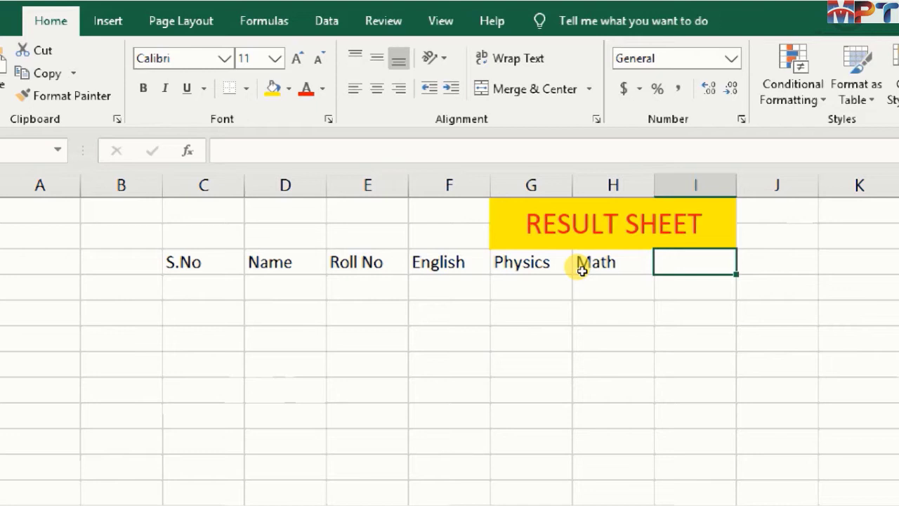
- Enter the headings Obt.Marks in I3 and Total in J3, and autofit the width of column I
{"action": "type", "text": "O"}
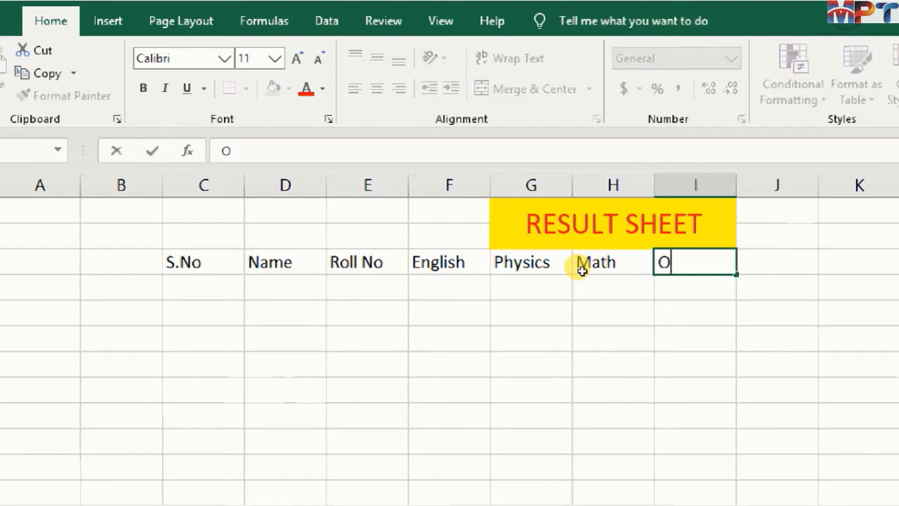
{"action": "type", "text": "bt.Marks"}
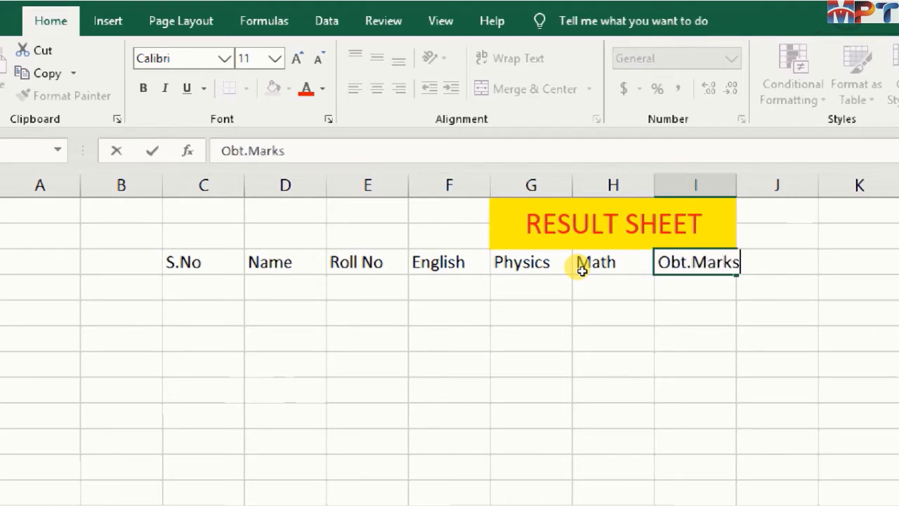
{"action": "key", "text": "Tab"}
{"action": "type", "text": "To"}
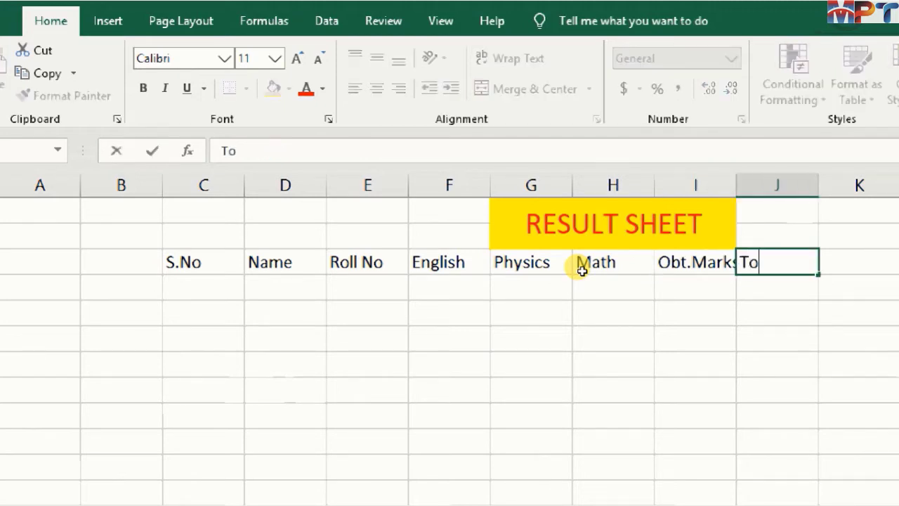
{"action": "type", "text": "tal"}
{"action": "key", "text": "Tab"}
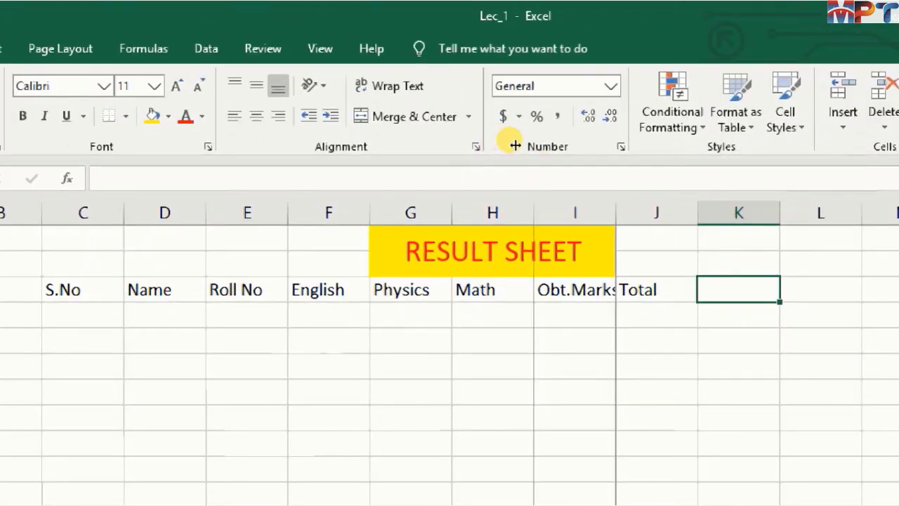
{"action": "double_click", "coordinate": [616, 213]}
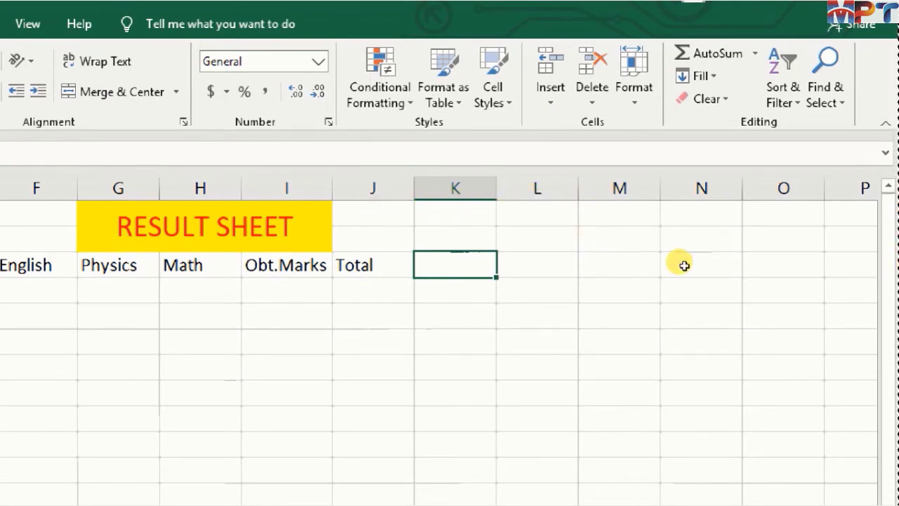
- Enter the headings %age in K3 and Grade in L3
{"action": "type", "text": "%a"}
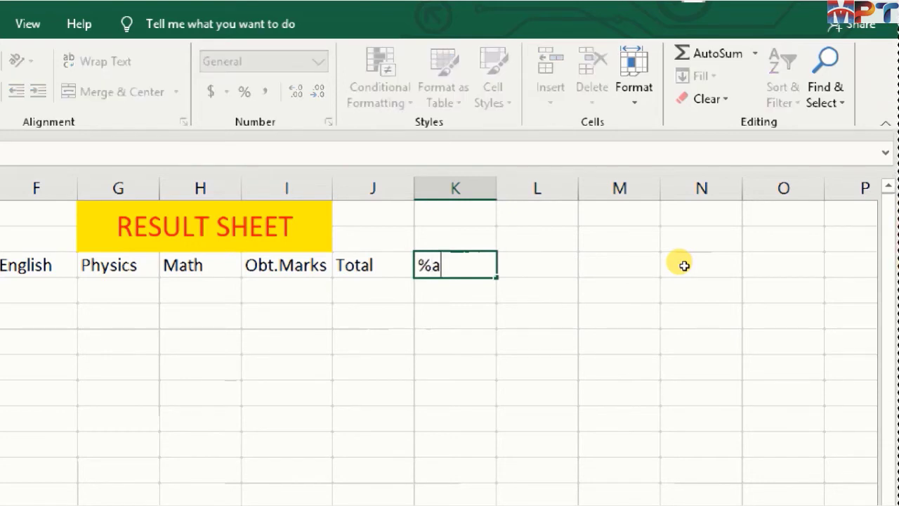
{"action": "type", "text": "ge"}
{"action": "key", "text": "Tab"}
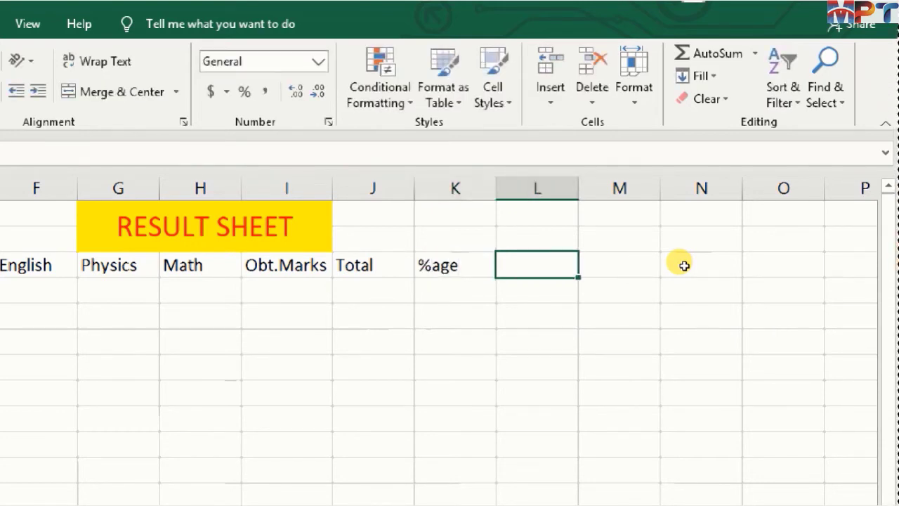
{"action": "type", "text": "G"}
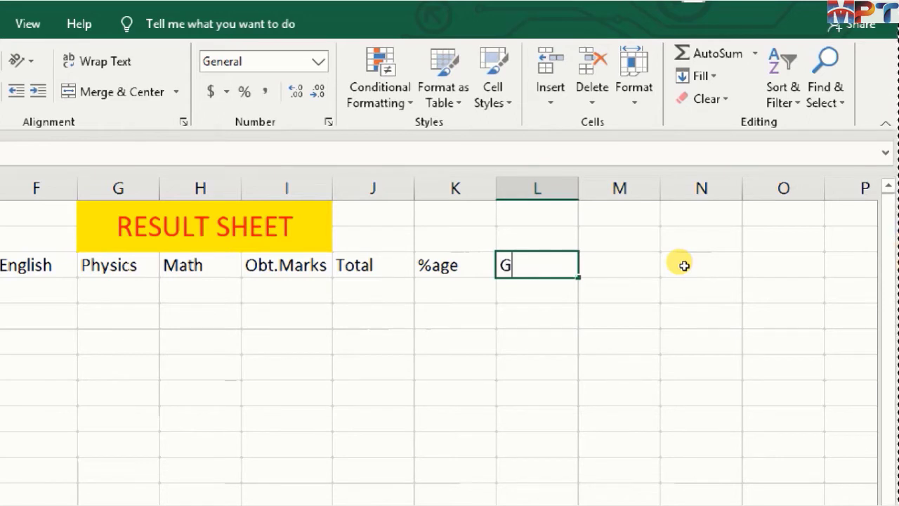
{"action": "type", "text": "rade"}
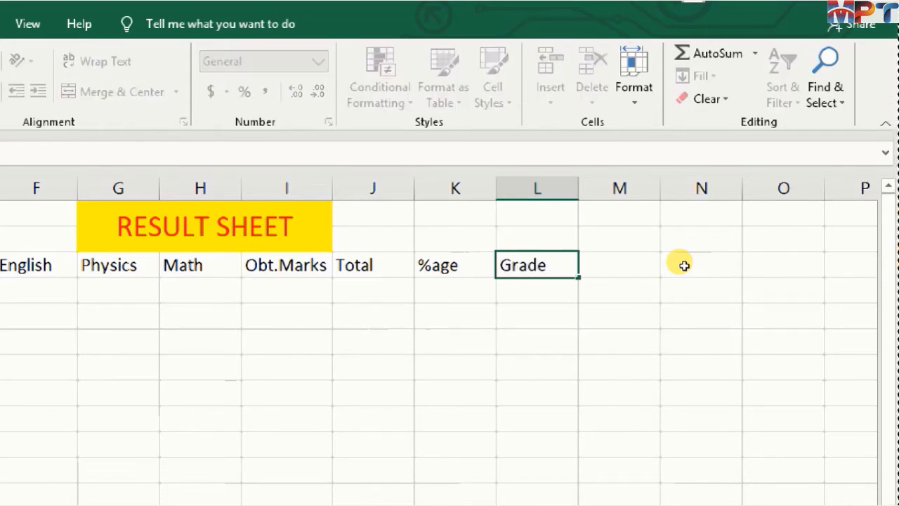
- Move the heading row from C3:L3 one column over so that it starts in D3
{"action": "key", "text": "Tab"}
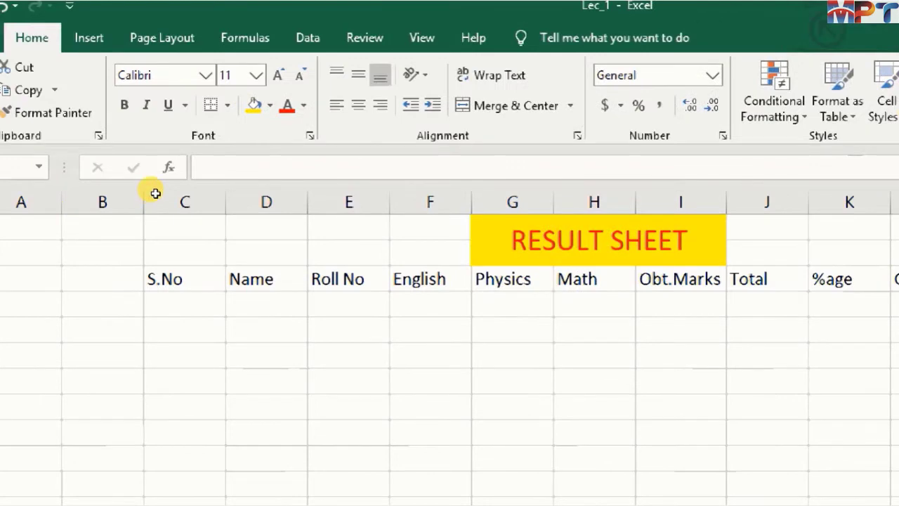
{"action": "left_click_drag", "start_coordinate": [155, 193], "coordinate": [650, 195]}
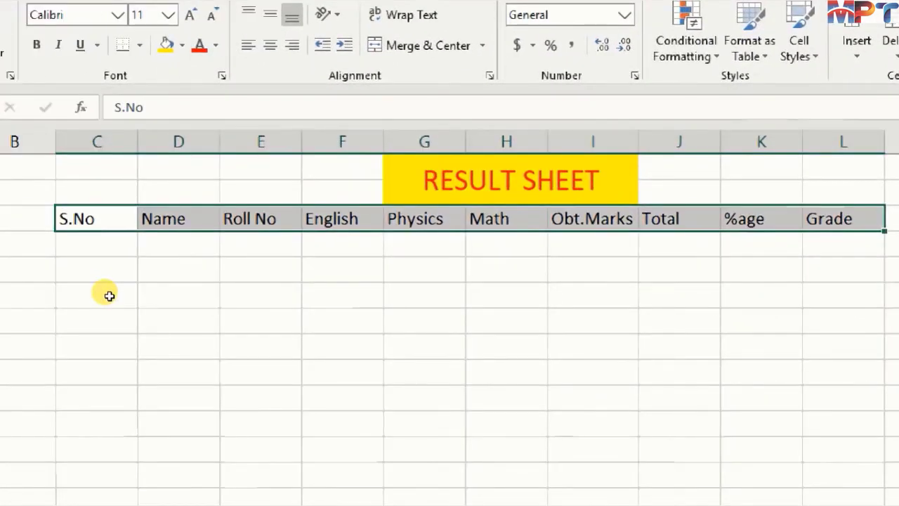
{"action": "key", "text": "ctrl+c"}
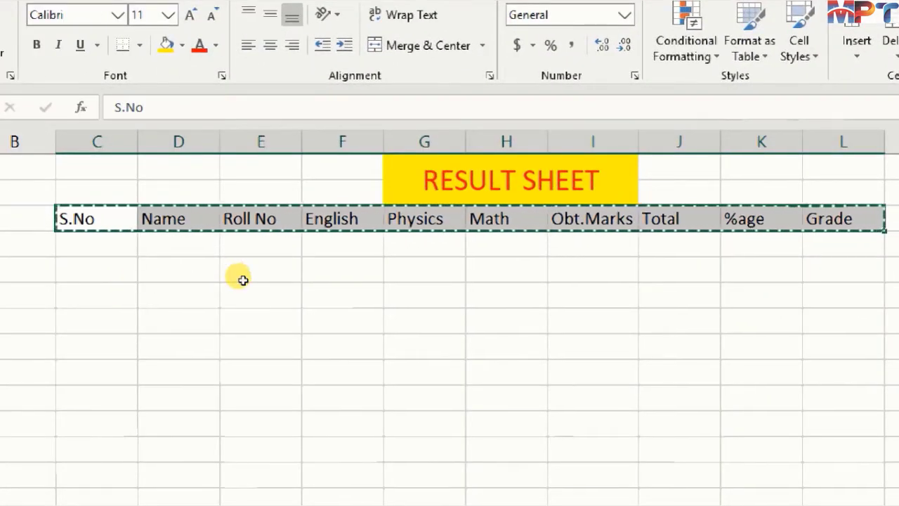
{"action": "key", "text": "Right"}
{"action": "key", "text": "Right"}
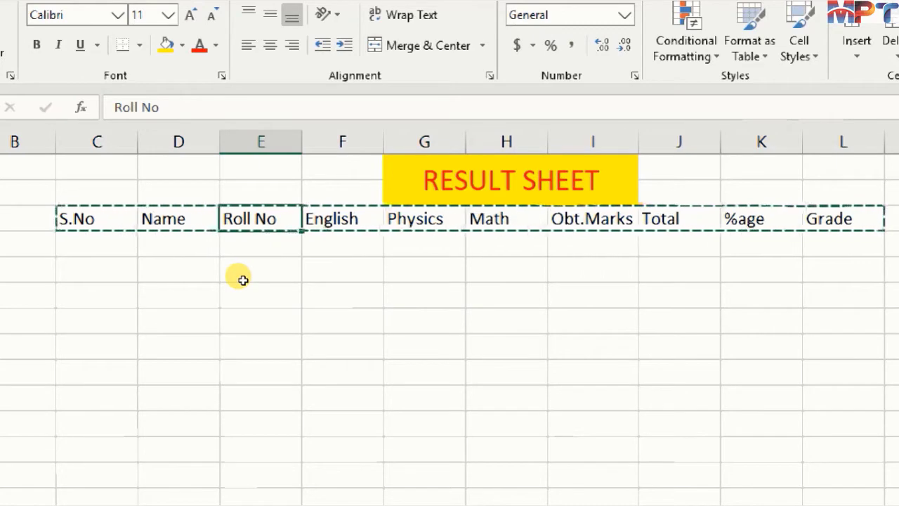
{"action": "key", "text": "Left"}
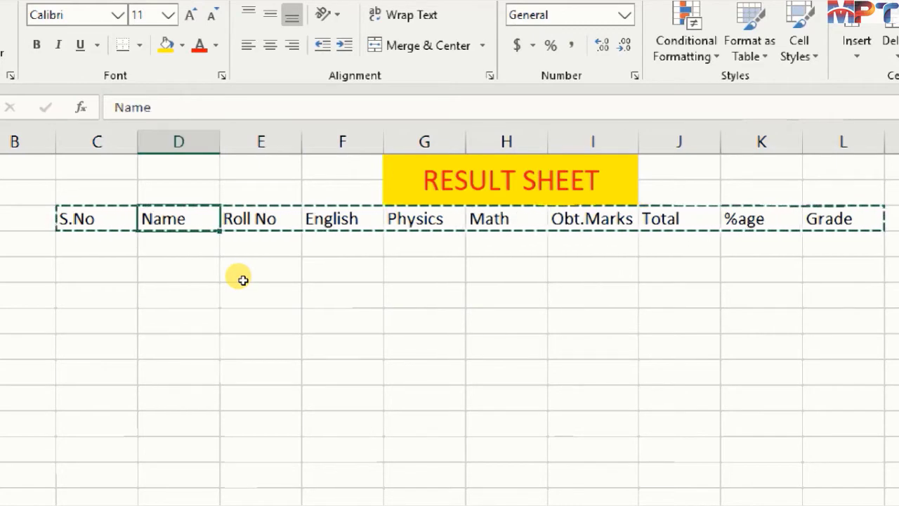
{"action": "key", "text": "ctrl+v"}
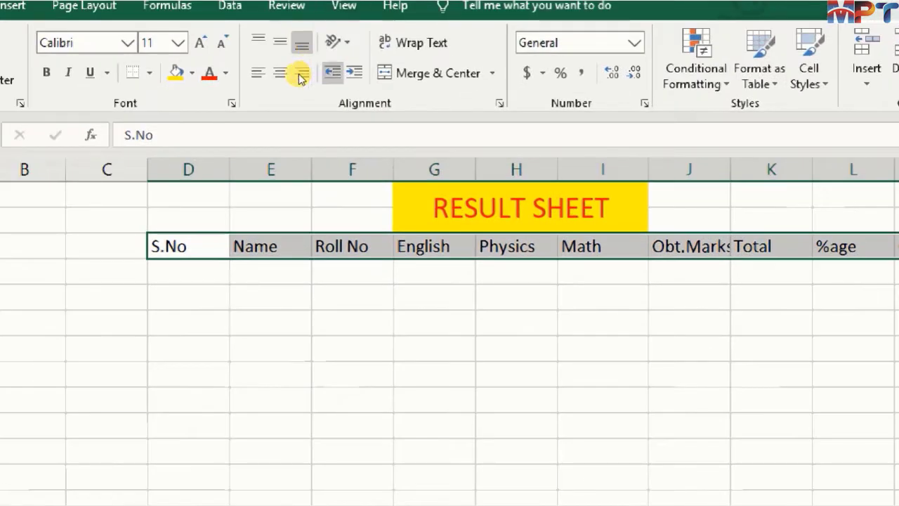
- Center the headings in D3:M3 and set their font size to 14
{"action": "left_click", "coordinate": [252, 63]}
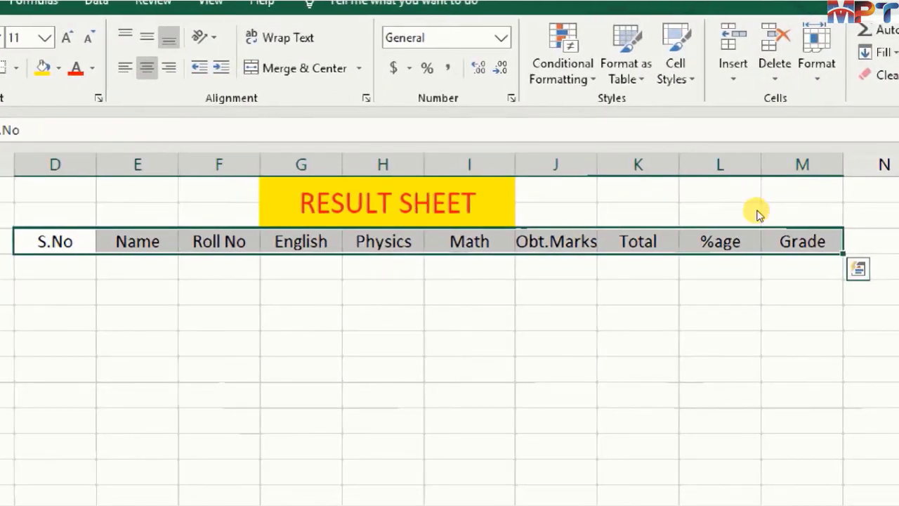
{"action": "left_click", "coordinate": [479, 267]}
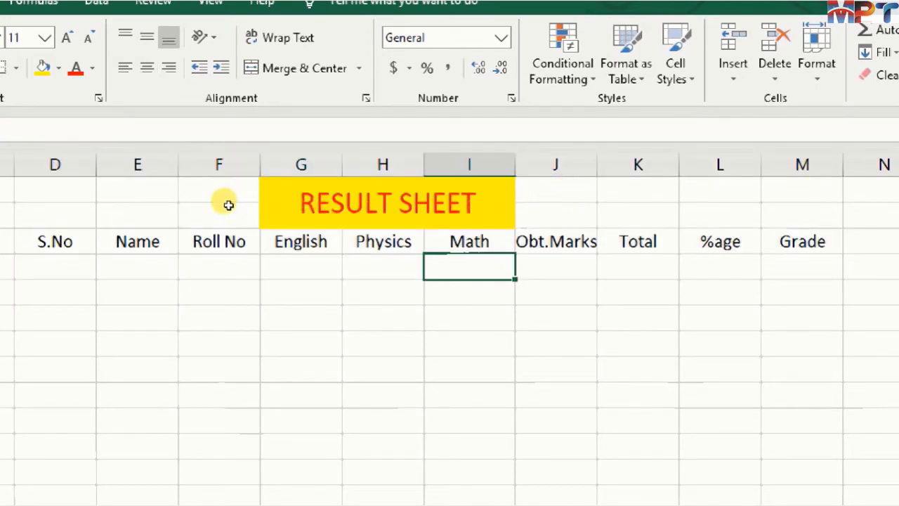
{"action": "left_click_drag", "start_coordinate": [226, 192], "coordinate": [692, 194]}
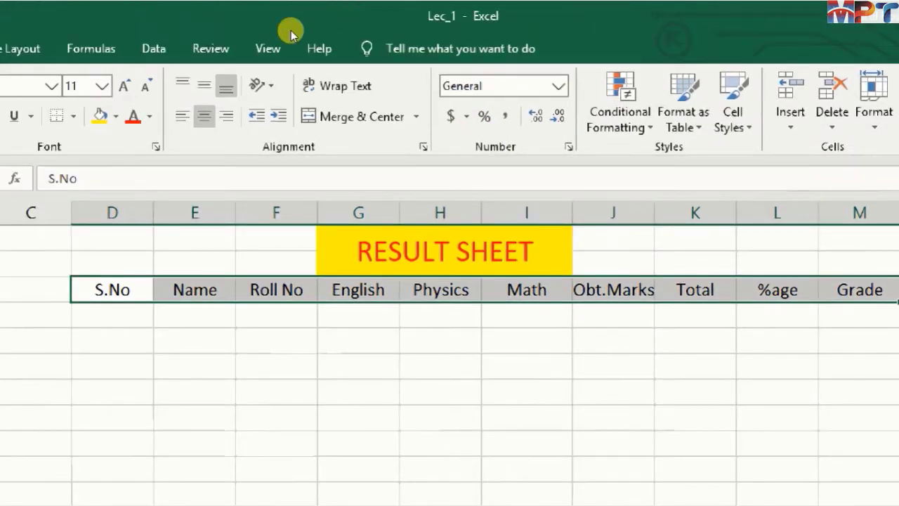
{"action": "left_click", "coordinate": [66, 37]}
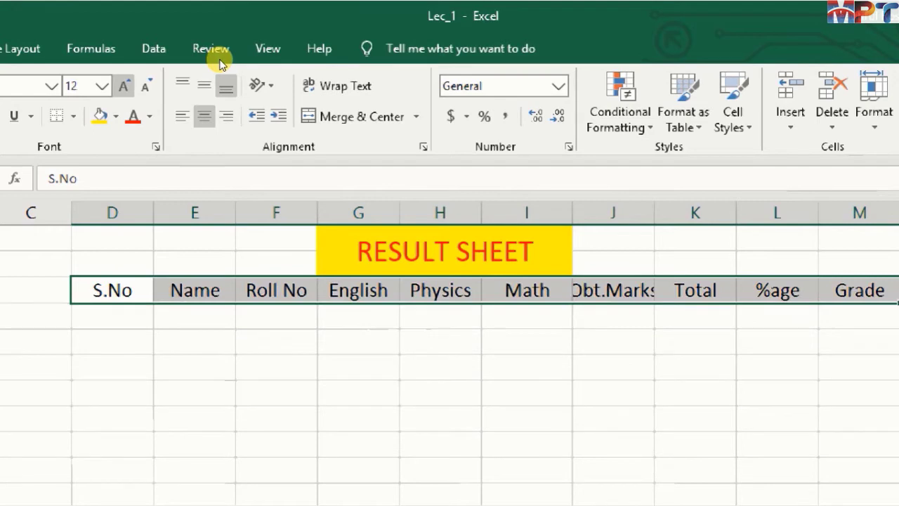
{"action": "left_click", "coordinate": [124, 86]}
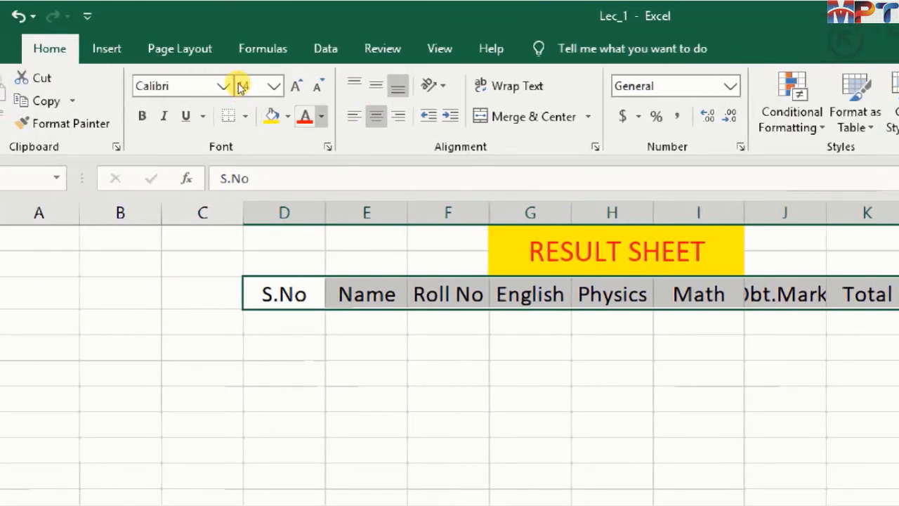
- Give the headings in D3:M3 a white font color and a black fill
{"action": "left_click", "coordinate": [321, 117]}
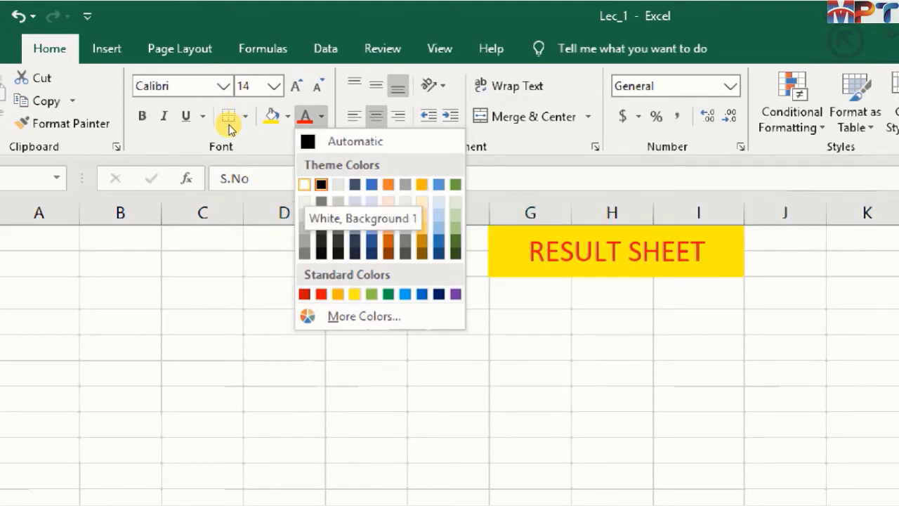
{"action": "left_click", "coordinate": [304, 184]}
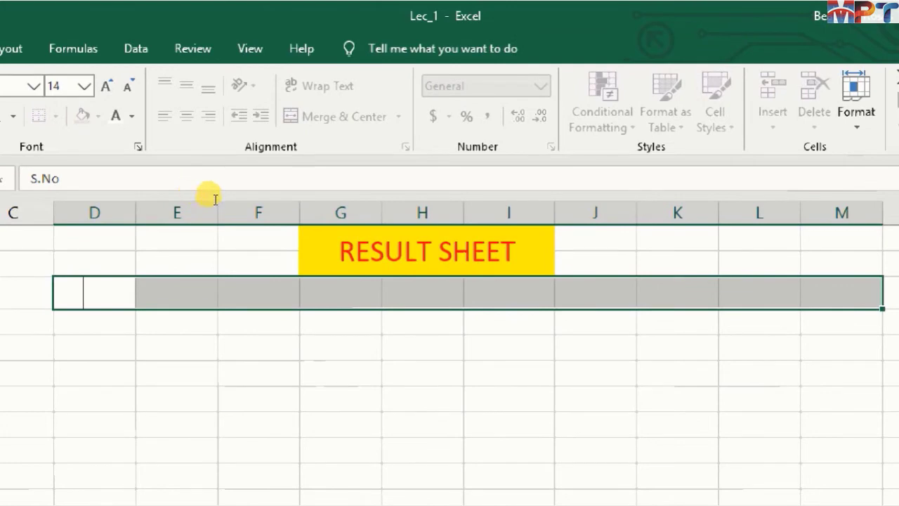
{"action": "key", "text": "Escape"}
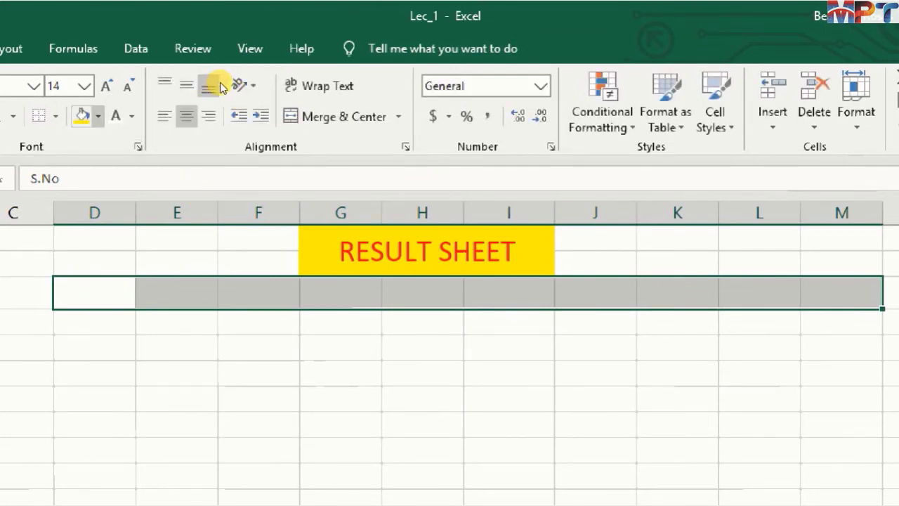
{"action": "left_click", "coordinate": [99, 117]}
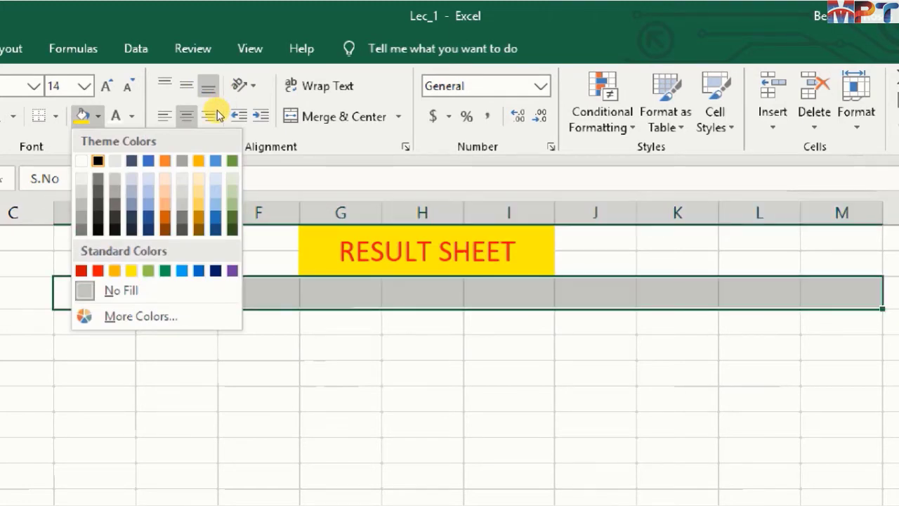
{"action": "left_click", "coordinate": [98, 160]}
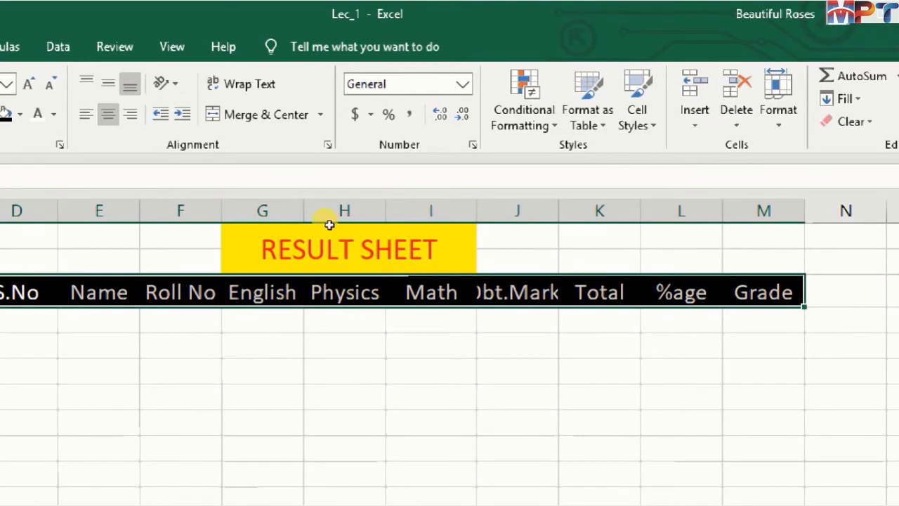
{"action": "left_click", "coordinate": [181, 344]}
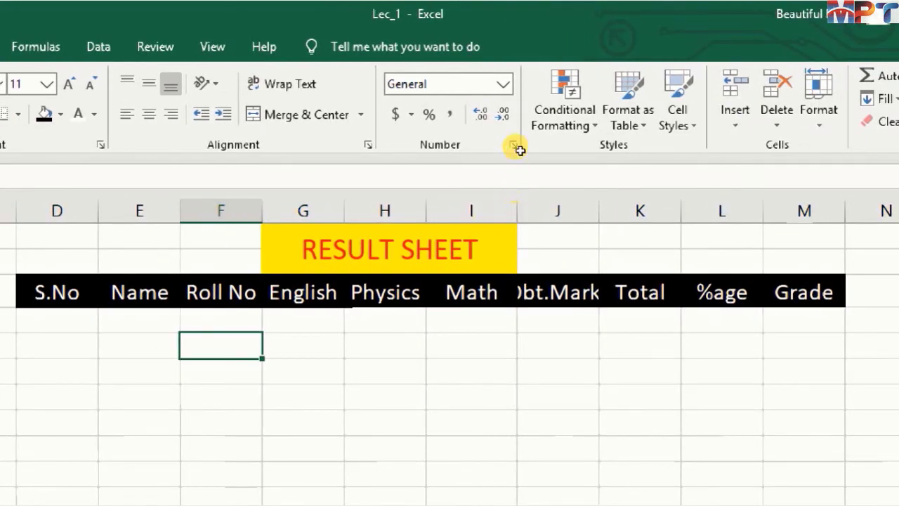
- Try narrowing the Math column and autofitting the Obt.Marks column, and undo the autofit
{"action": "left_click_drag", "start_coordinate": [517, 211], "coordinate": [491, 210]}
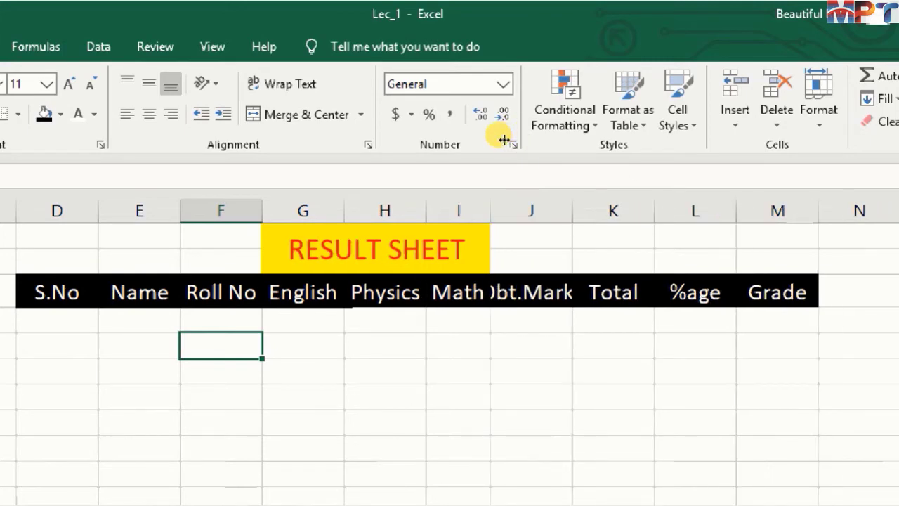
{"action": "left_click_drag", "start_coordinate": [503, 139], "coordinate": [510, 140]}
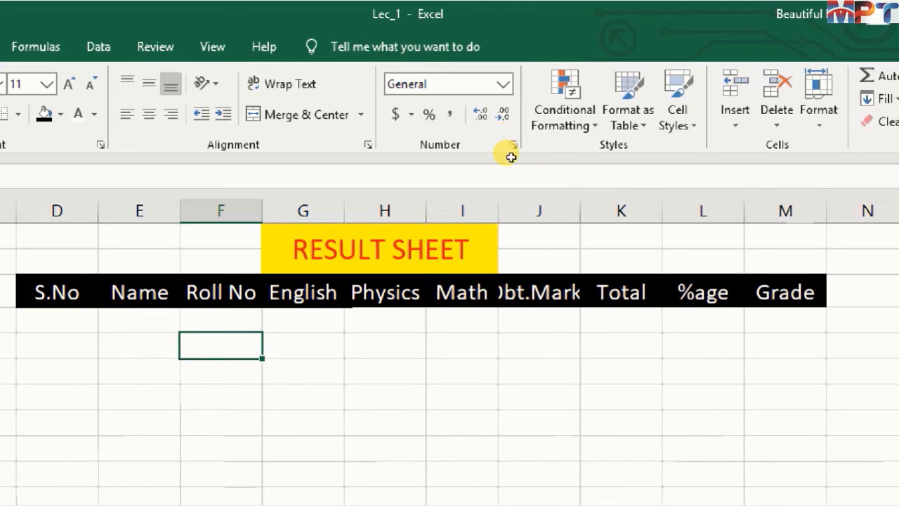
{"action": "double_click", "coordinate": [562, 143]}
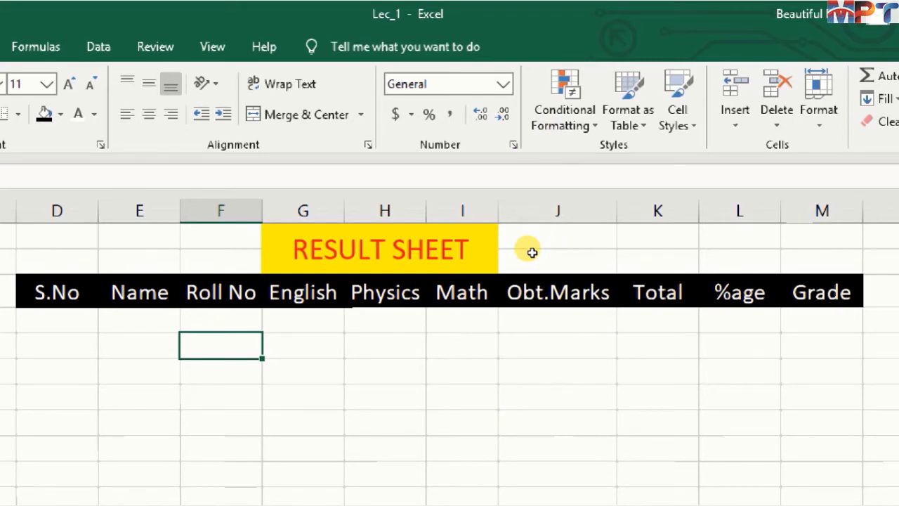
{"action": "key", "text": "ctrl+z"}
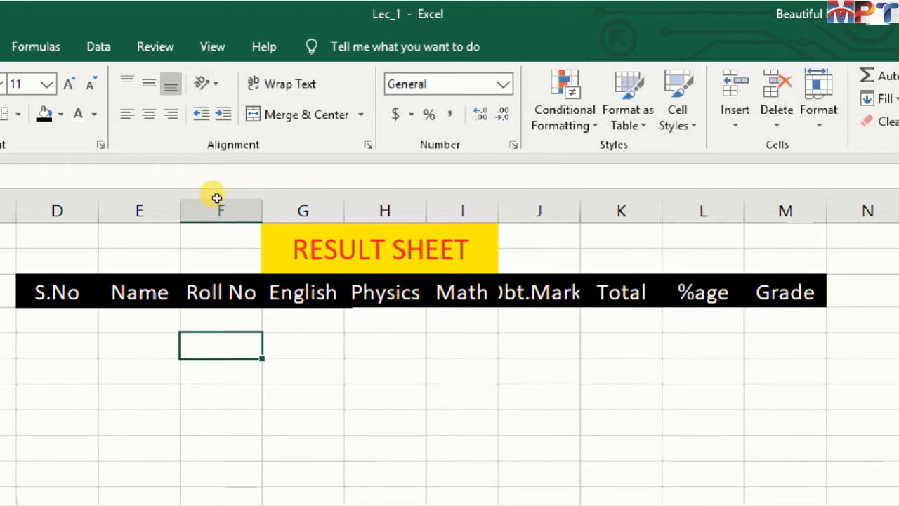
- Autofit the column widths for all headings in D3:M3 at once
{"action": "left_click_drag", "start_coordinate": [216, 199], "coordinate": [704, 193]}
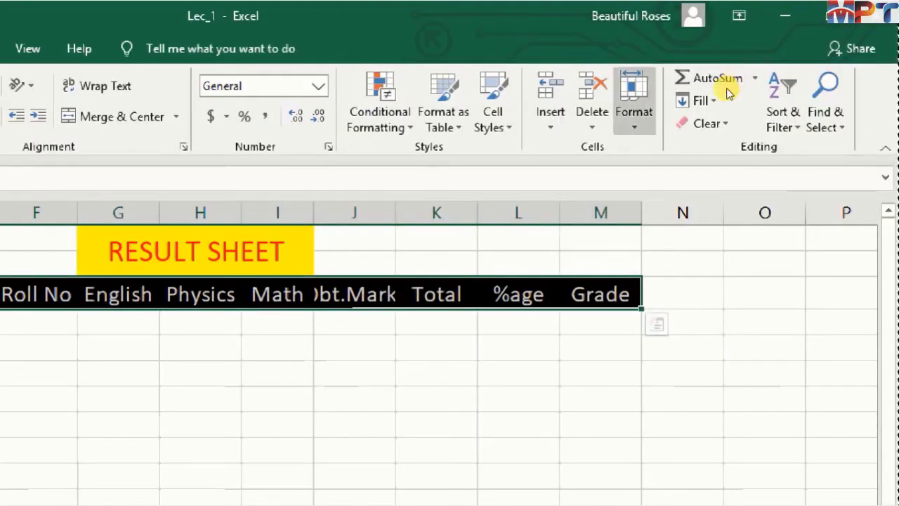
{"action": "left_click", "coordinate": [634, 105]}
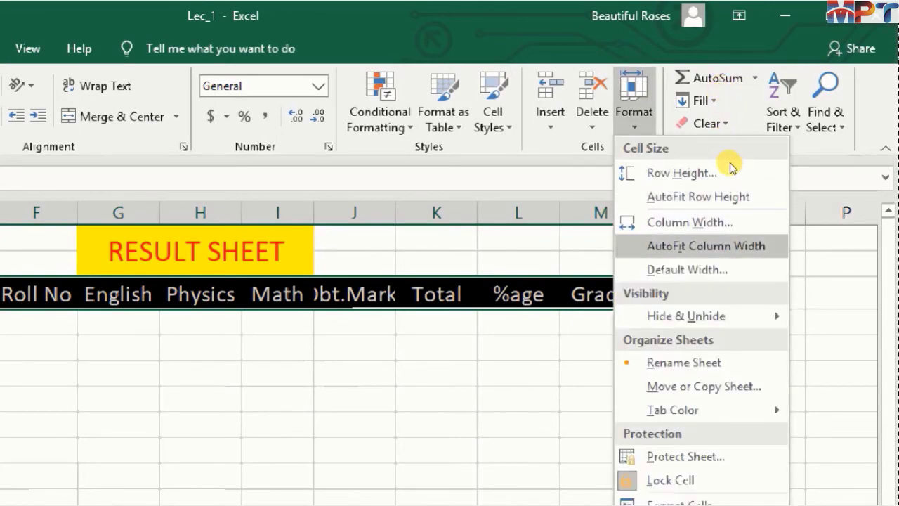
{"action": "left_click", "coordinate": [654, 246]}
{"action": "double_click", "coordinate": [642, 242]}
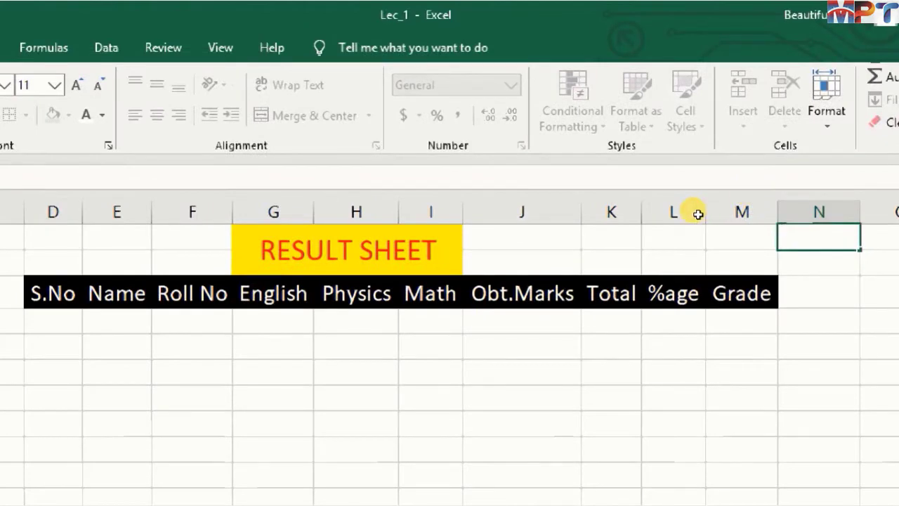
{"action": "key", "text": "Escape"}
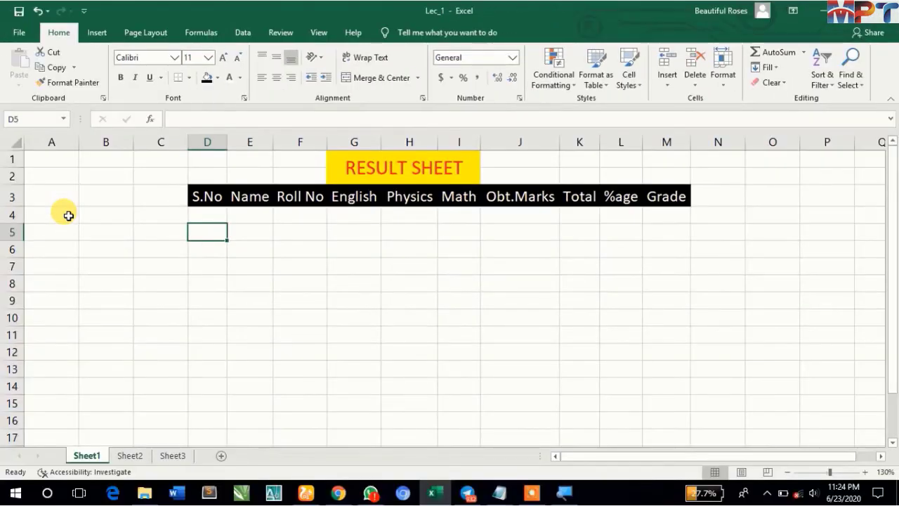
- Preview how the sheet prints, return to it, and check which headings lie on each side of the page break line
{"action": "left_click", "coordinate": [17, 35]}
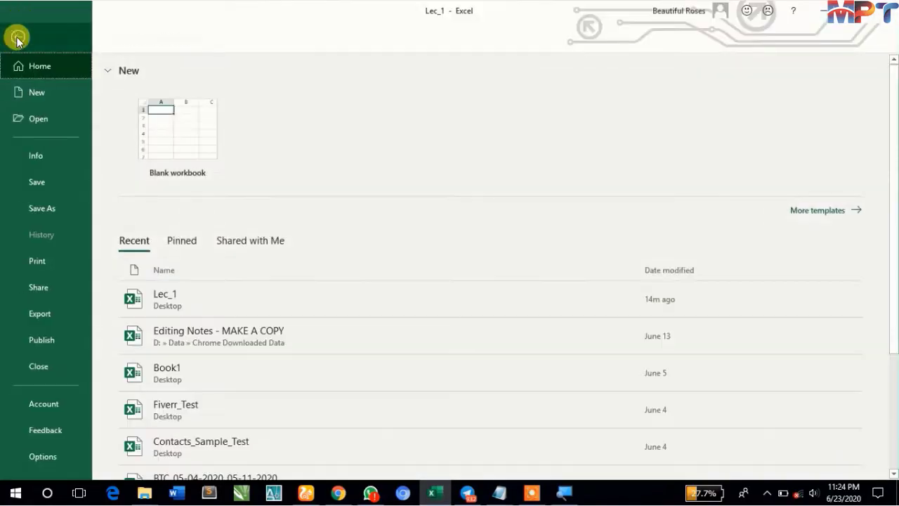
{"action": "left_click", "coordinate": [34, 264]}
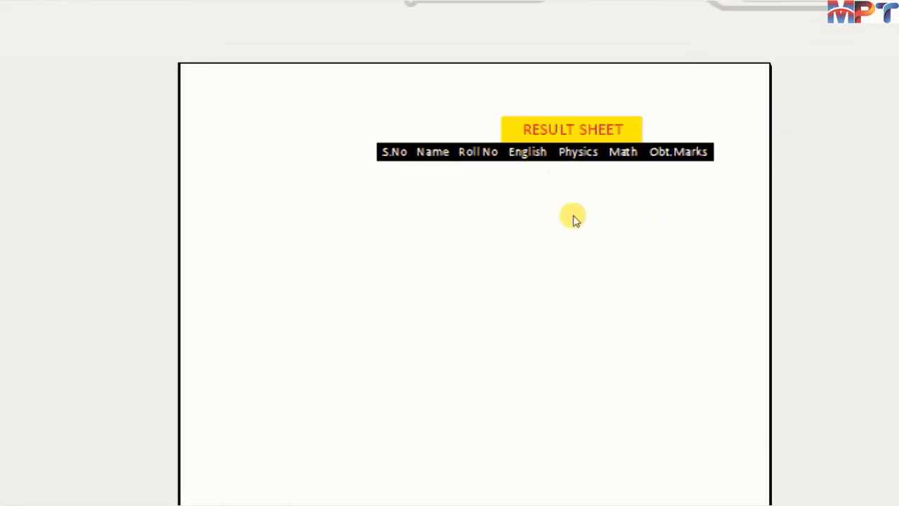
{"action": "key", "text": "Escape"}
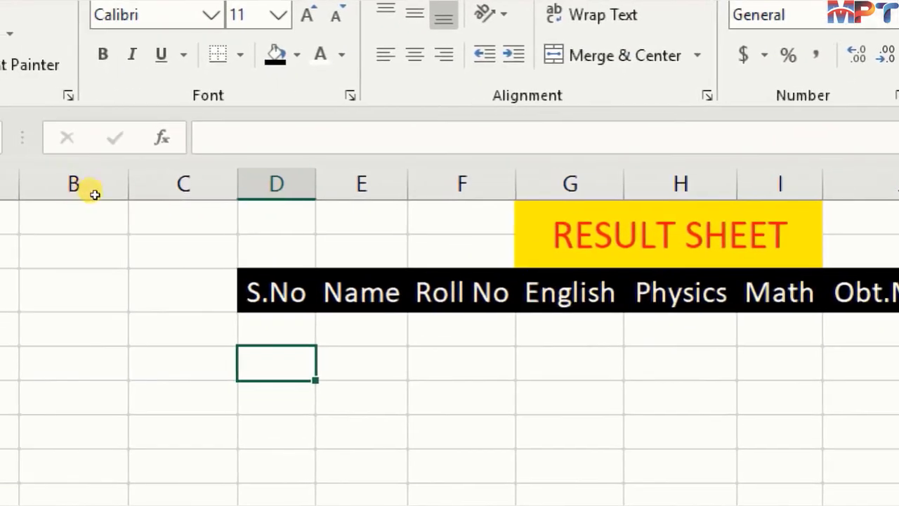
{"action": "left_click_drag", "start_coordinate": [277, 292], "coordinate": [680, 292]}
{"action": "left_click_drag", "start_coordinate": [779, 292], "coordinate": [864, 292]}
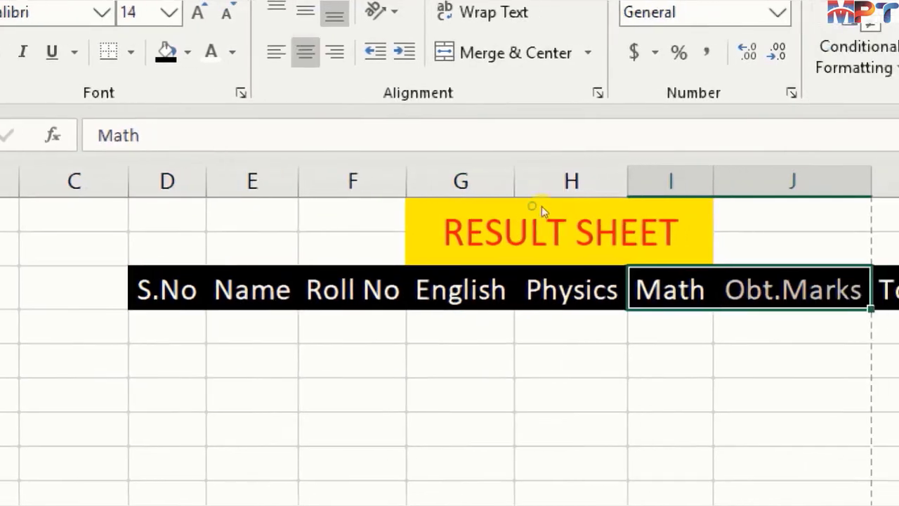
{"action": "left_click", "coordinate": [791, 290]}
{"action": "left_click", "coordinate": [871, 290]}
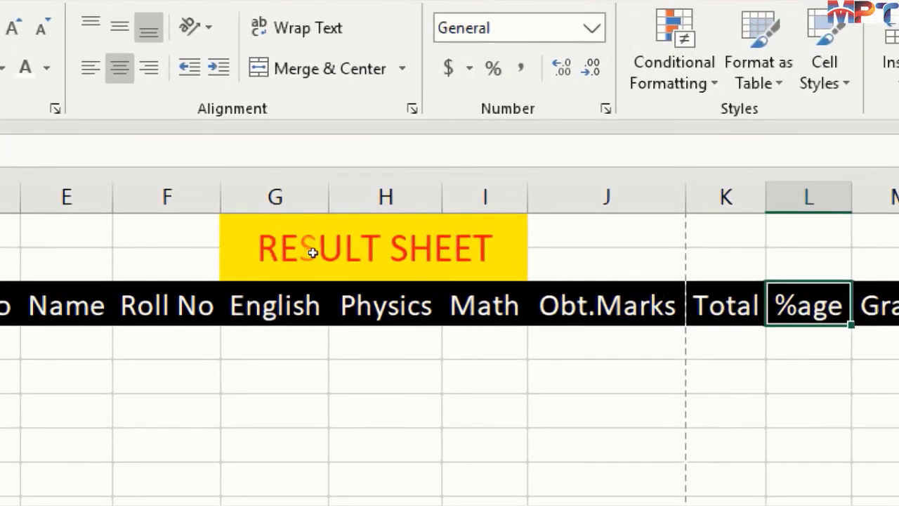
- Apply All Borders to the result table range D3:M9, covering the heading row and six rows beneath it
{"action": "left_click", "coordinate": [84, 406]}
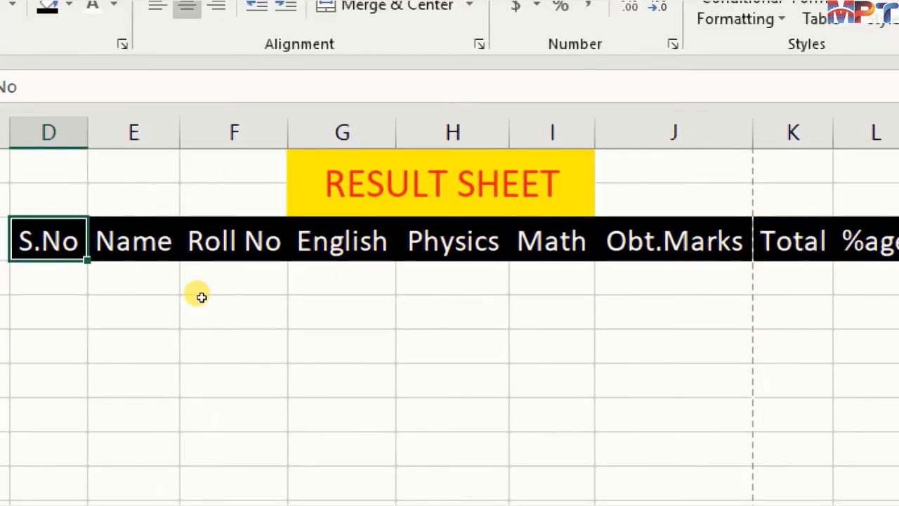
{"action": "key", "text": "shift+Right"}
{"action": "key", "text": "shift+Right"}
{"action": "key", "text": "shift+Right"}
{"action": "key", "text": "shift+Right"}
{"action": "key", "text": "shift+Right"}
{"action": "key", "text": "shift+Right"}
{"action": "key", "text": "shift+Right"}
{"action": "key", "text": "shift+Right"}
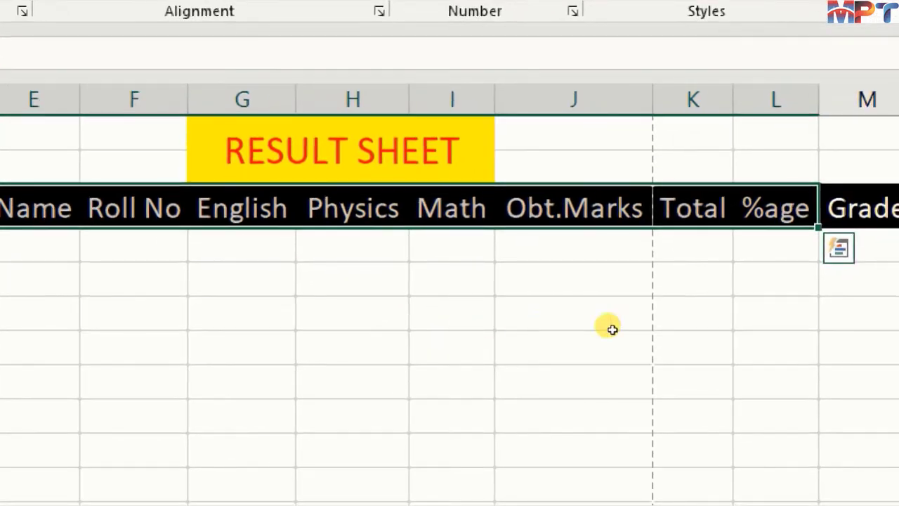
{"action": "key", "text": "shift+Down"}
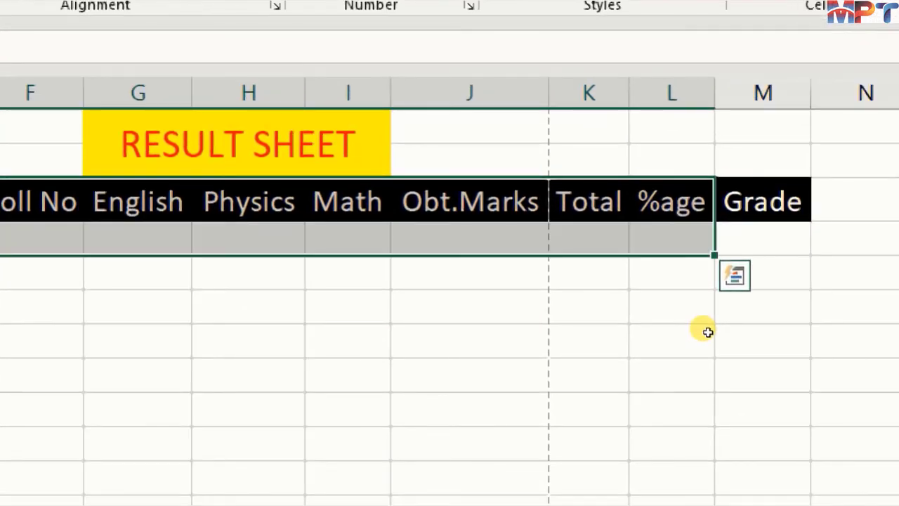
{"action": "key", "text": "shift+Right"}
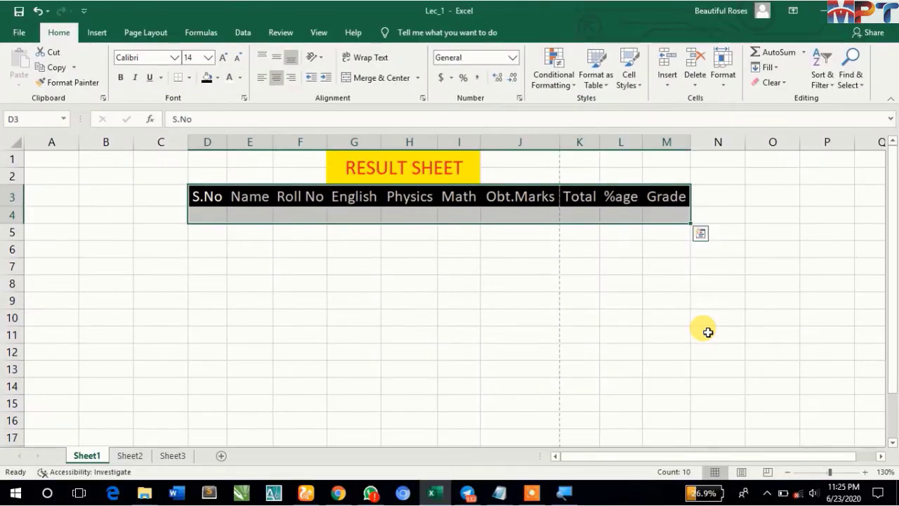
{"action": "key", "text": "shift+Down"}
{"action": "key", "text": "shift+Down"}
{"action": "key", "text": "shift+Down"}
{"action": "key", "text": "shift+Down"}
{"action": "key", "text": "shift+Down"}
{"action": "key", "text": "shift+Down"}
{"action": "key", "text": "shift+Down"}
{"action": "key", "text": "shift+Down"}
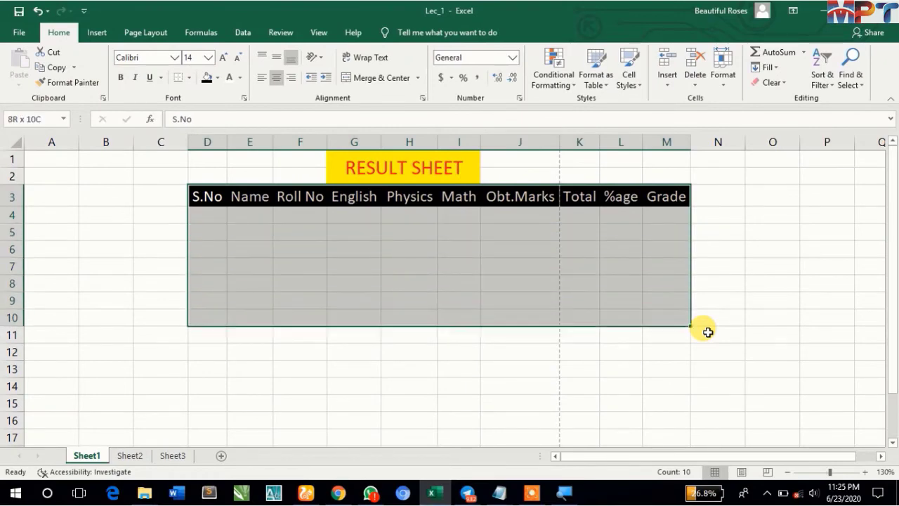
{"action": "key", "text": "shift+Up"}
{"action": "key", "text": "shift+Up"}
{"action": "key", "text": "shift+Up"}
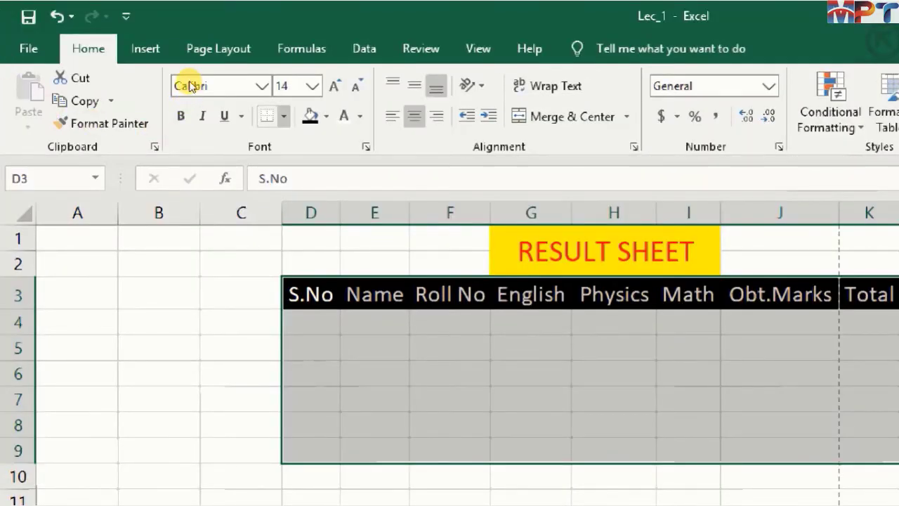
{"action": "left_click", "coordinate": [284, 116]}
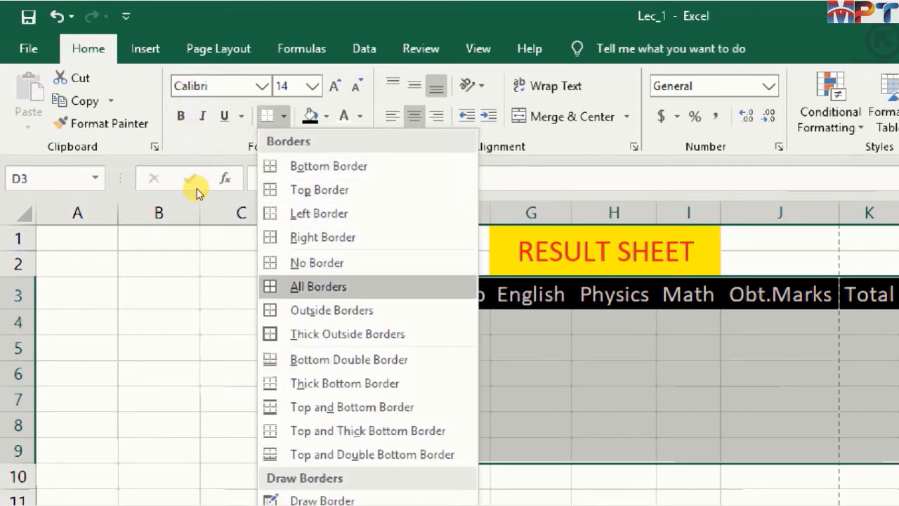
{"action": "left_click", "coordinate": [318, 286]}
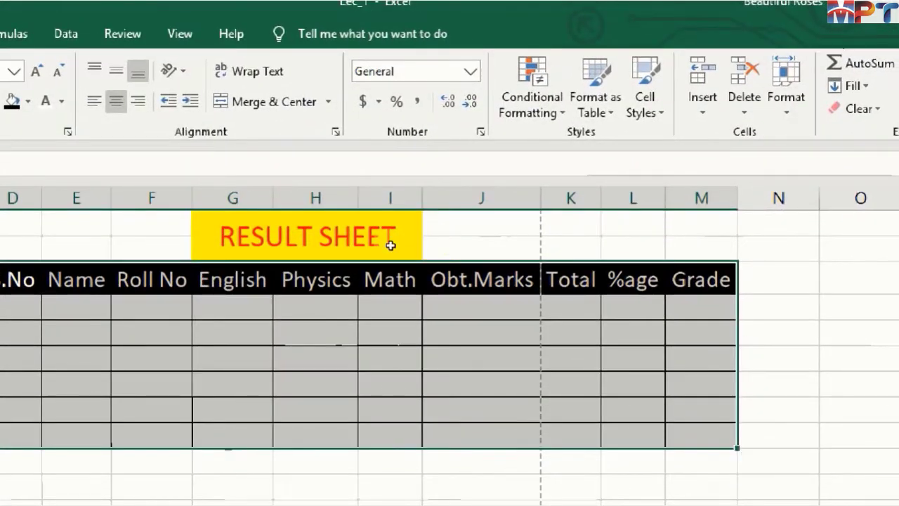
{"action": "left_click", "coordinate": [486, 365]}
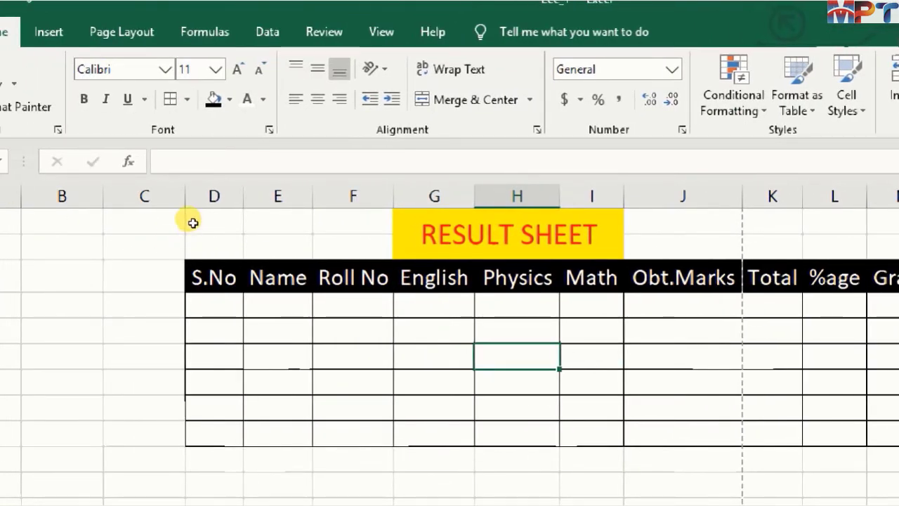
- Enter 1 as the first serial number in D4 and reselect that cell
{"action": "left_click", "coordinate": [214, 305]}
{"action": "type", "text": "1"}
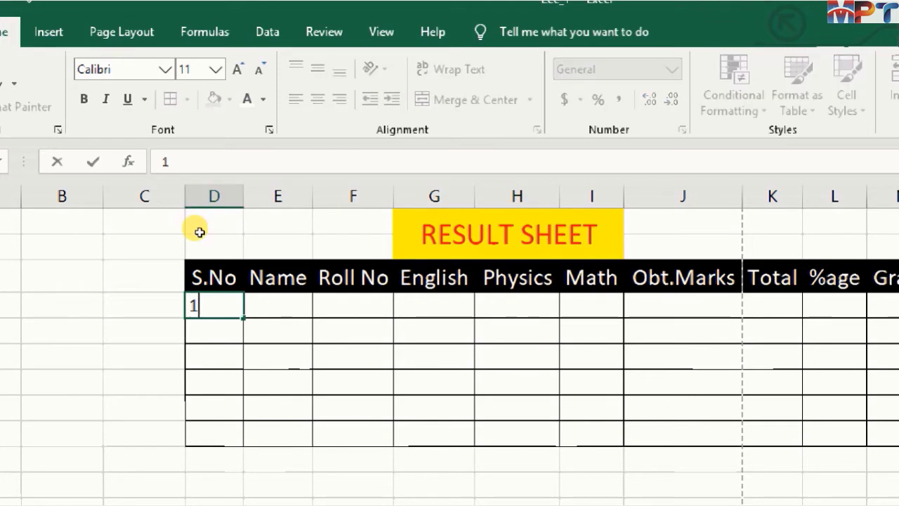
{"action": "key", "text": "Return"}
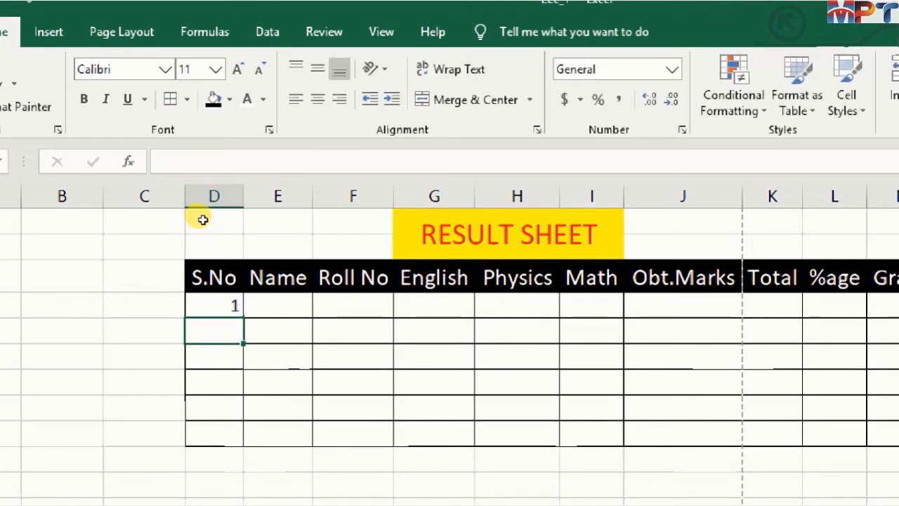
{"action": "key", "text": "Up"}
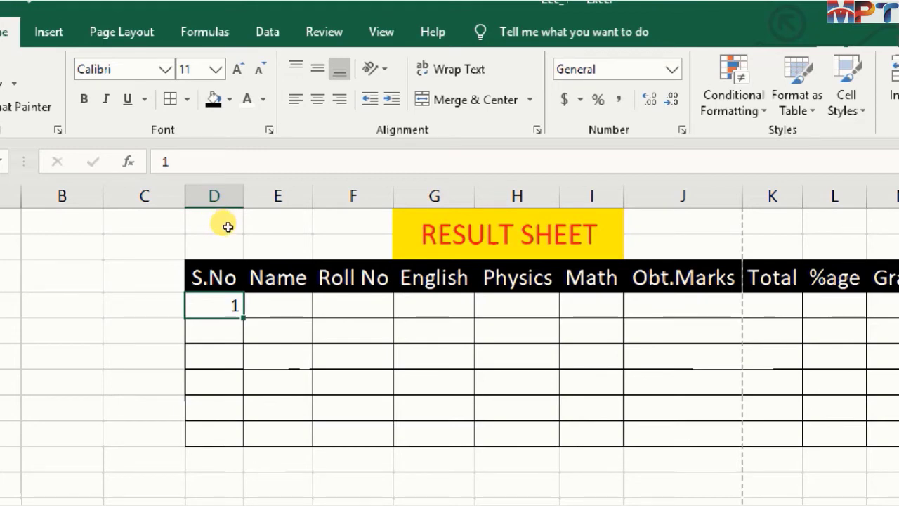
- Try filling the serial numbers 1 to 5 down D4:D8 with the fill handle twice, undoing each fill
{"action": "left_click_drag", "start_coordinate": [226, 224], "coordinate": [218, 278]}
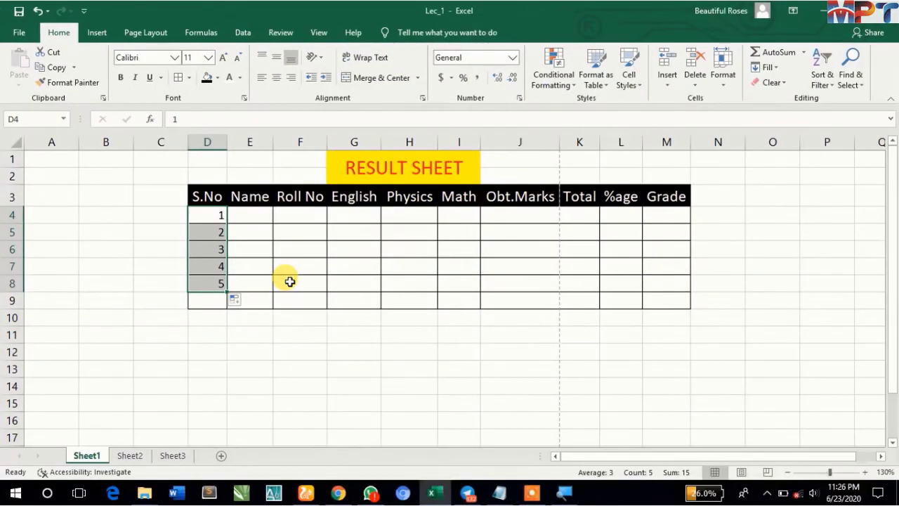
{"action": "key", "text": "ctrl+z"}
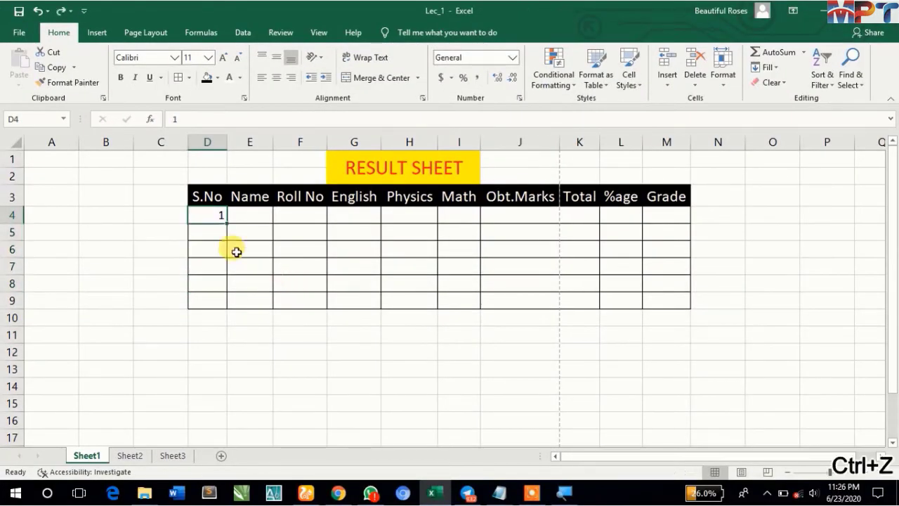
{"action": "left_click_drag", "start_coordinate": [228, 223], "coordinate": [222, 283]}
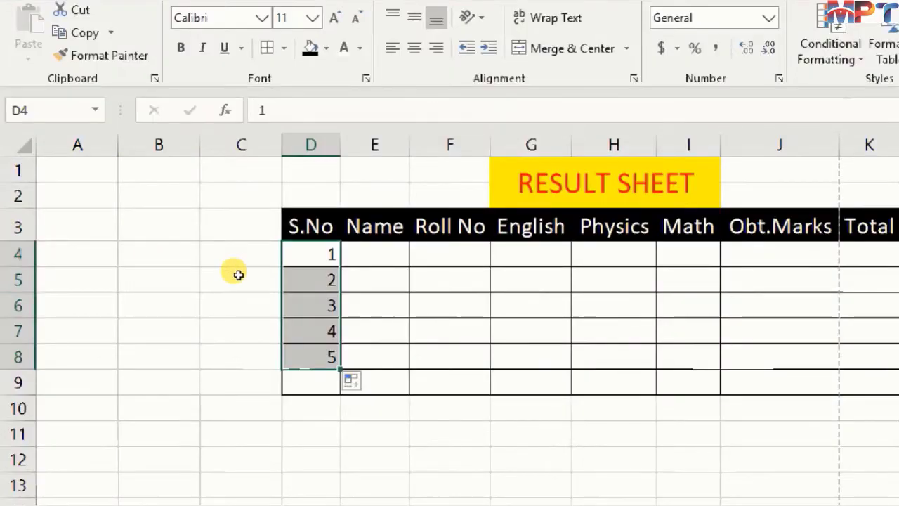
{"action": "key", "text": "ctrl+z"}
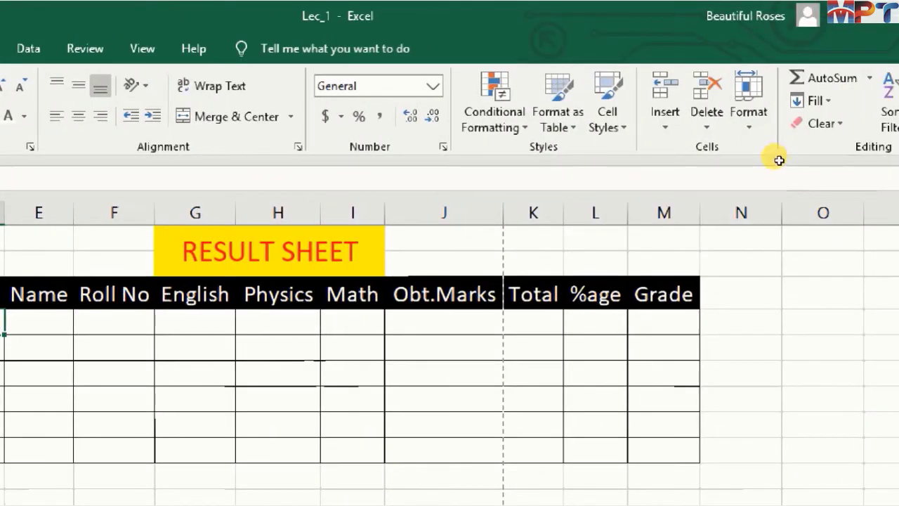
- Try a linear fill series in rows from D4 with step value 1 and stop value 5
{"action": "left_click", "coordinate": [812, 101]}
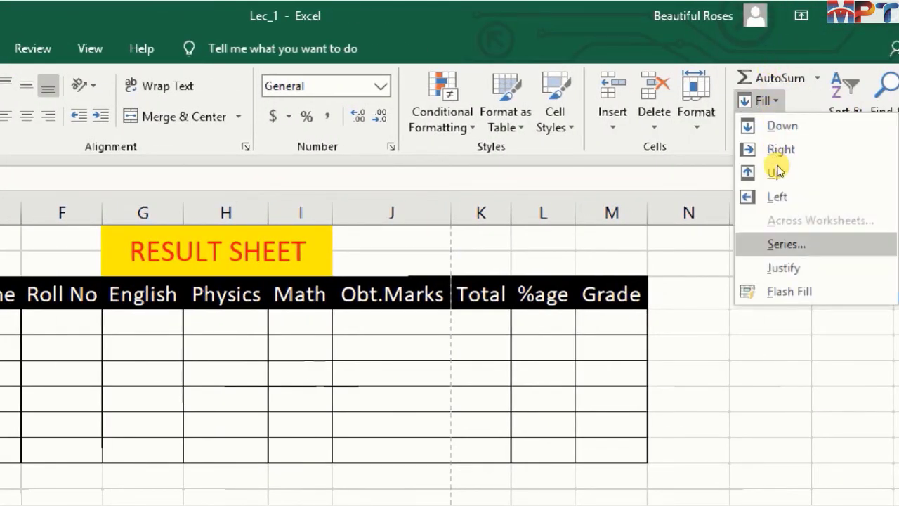
{"action": "left_click", "coordinate": [781, 241]}
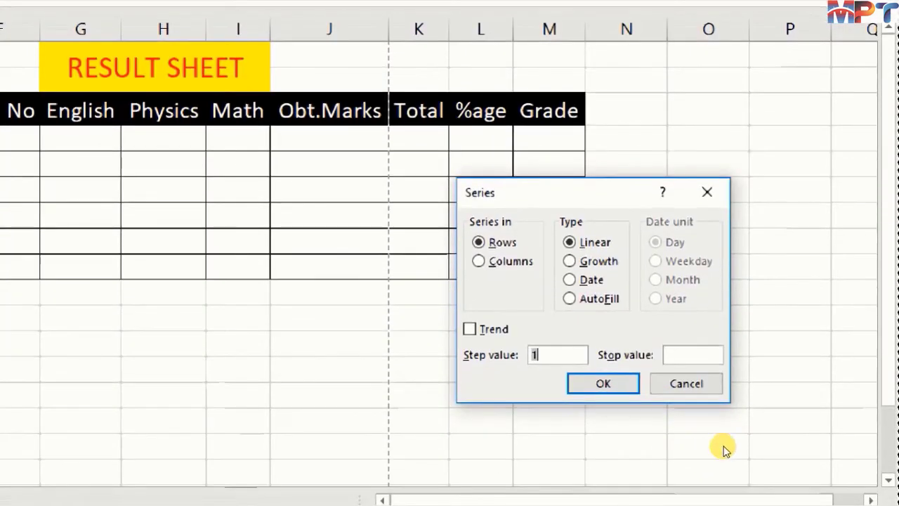
{"action": "left_click", "coordinate": [750, 355]}
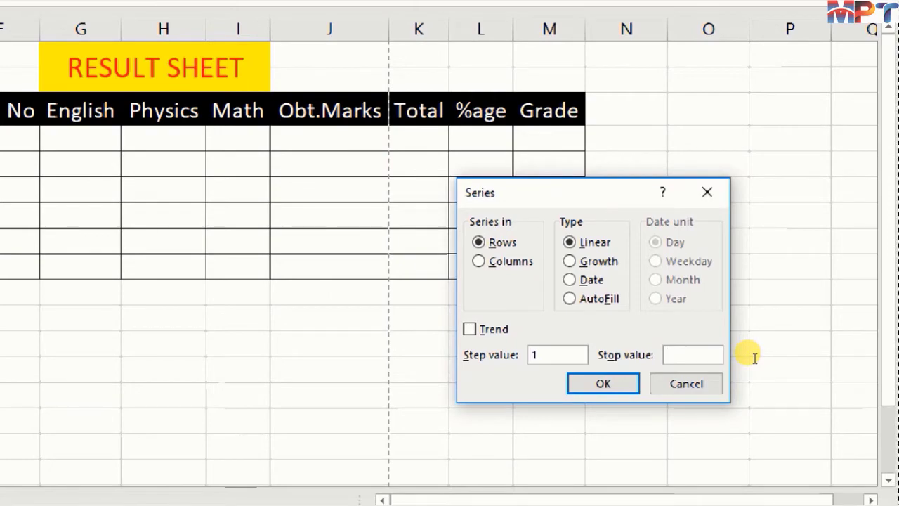
{"action": "type", "text": "5"}
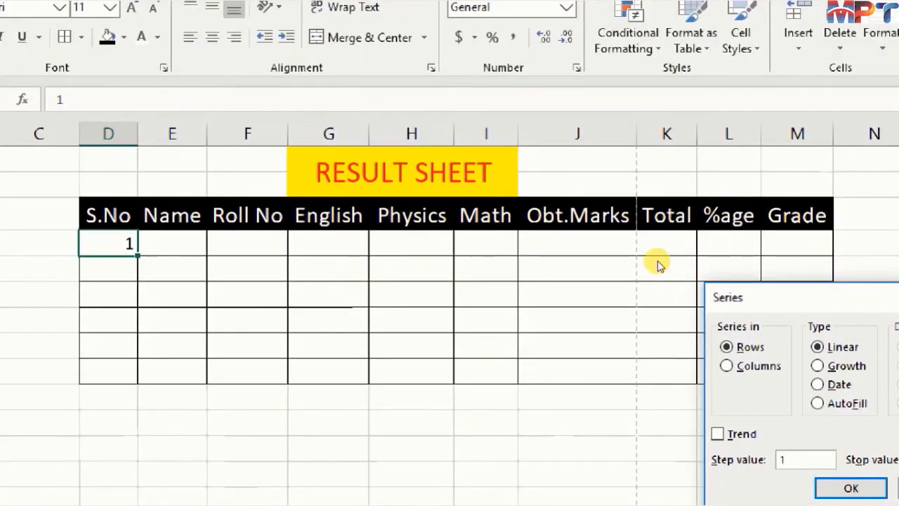
{"action": "left_click_drag", "start_coordinate": [618, 279], "coordinate": [389, 259]}
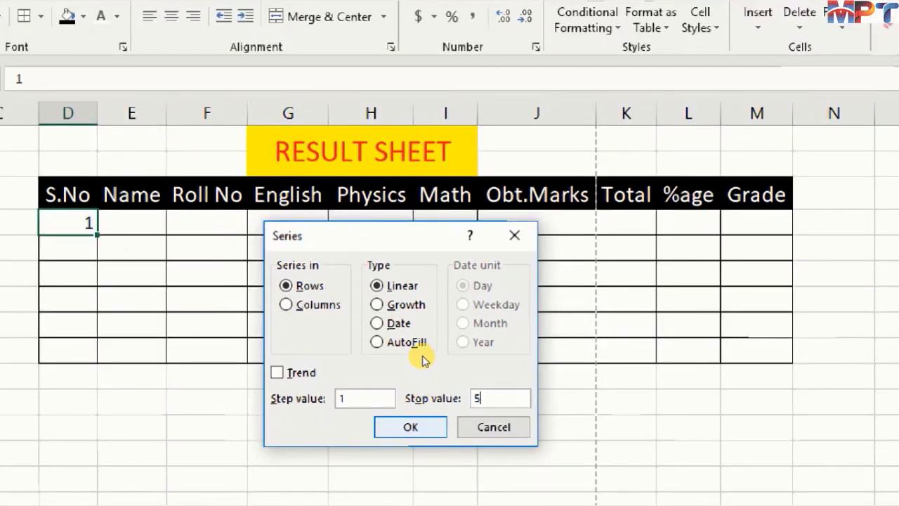
{"action": "key", "text": "Return"}
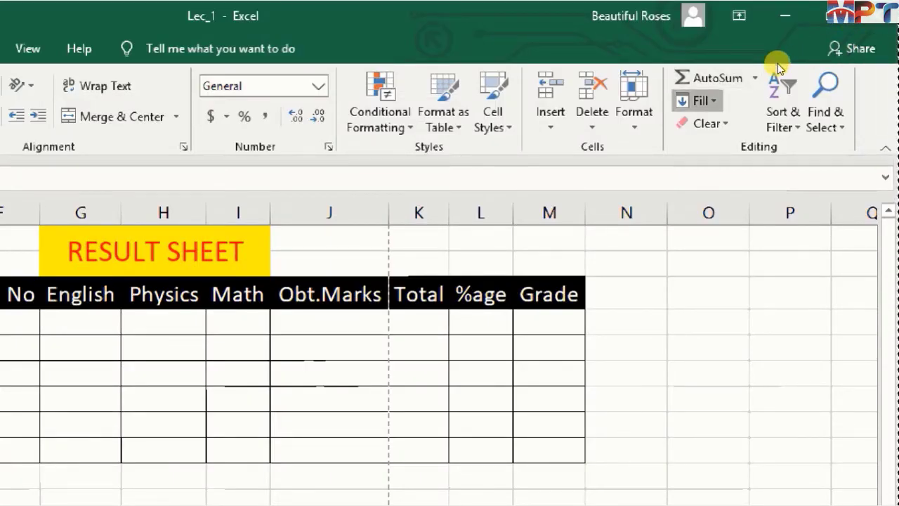
- Fill a linear series in columns from D4 with step value 1 and stop value 5
{"action": "left_click", "coordinate": [700, 101]}
{"action": "left_click", "coordinate": [706, 241]}
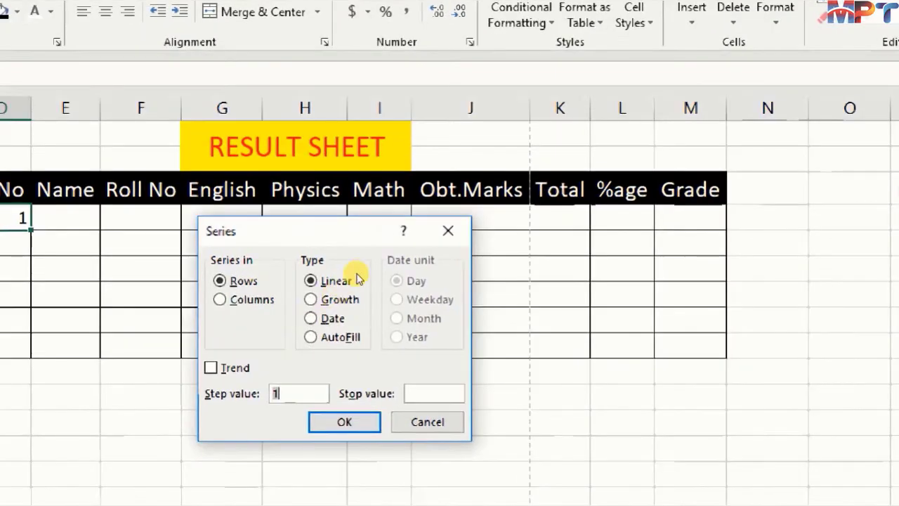
{"action": "key", "text": "alt+c"}
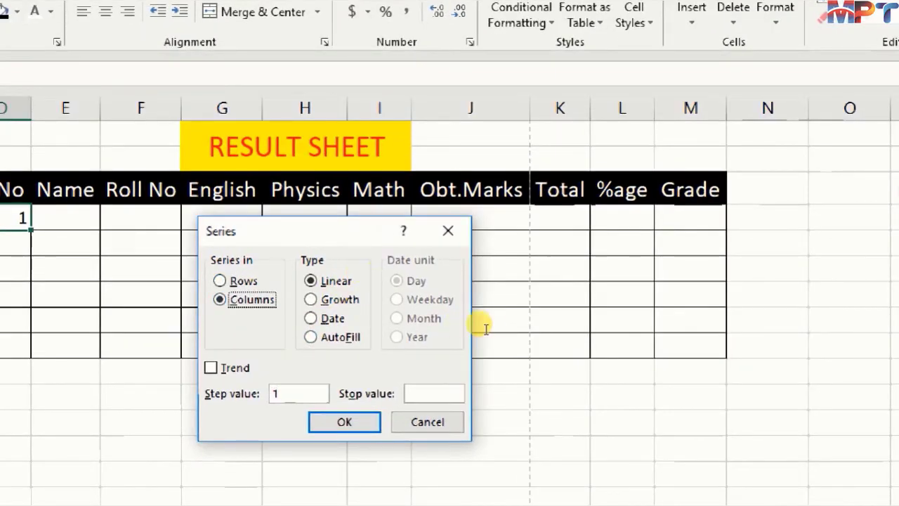
{"action": "key", "text": "alt+o"}
{"action": "type", "text": "5"}
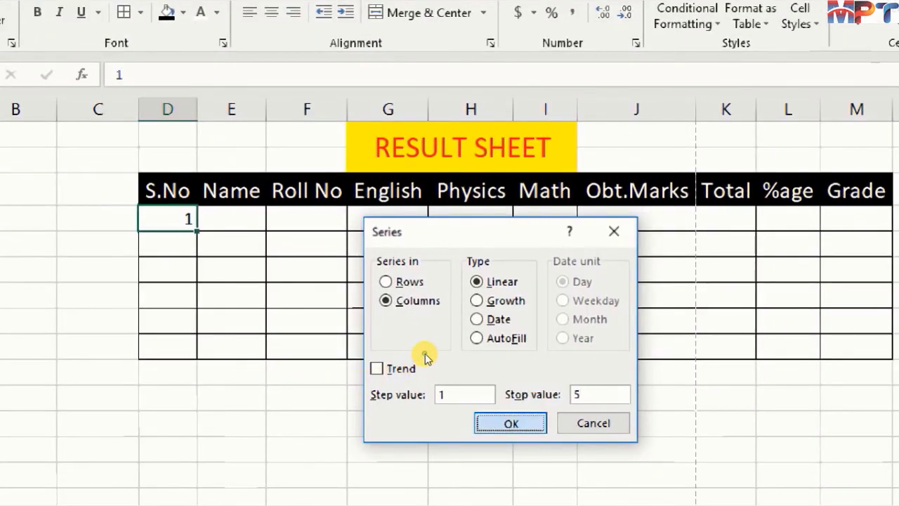
{"action": "key", "text": "Return"}
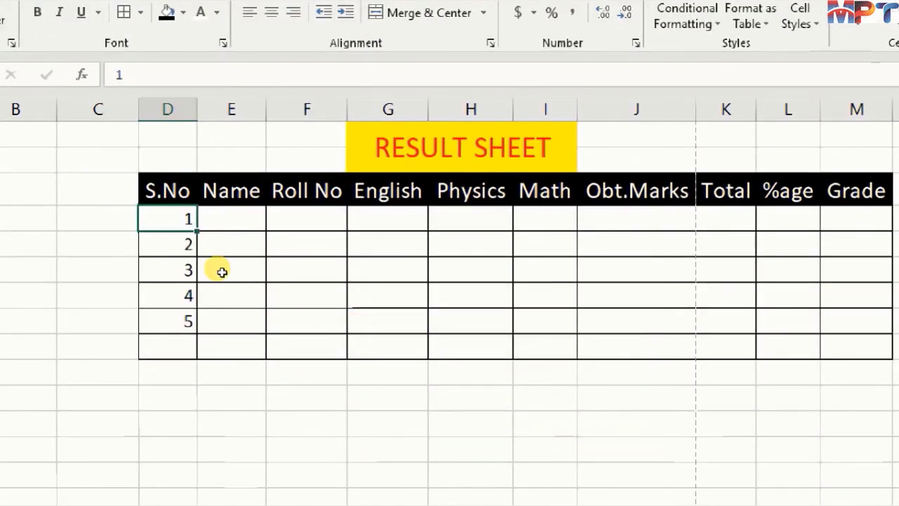
- Enter the first student's name in E4 and the student's roll number in F4
{"action": "left_click", "coordinate": [237, 219]}
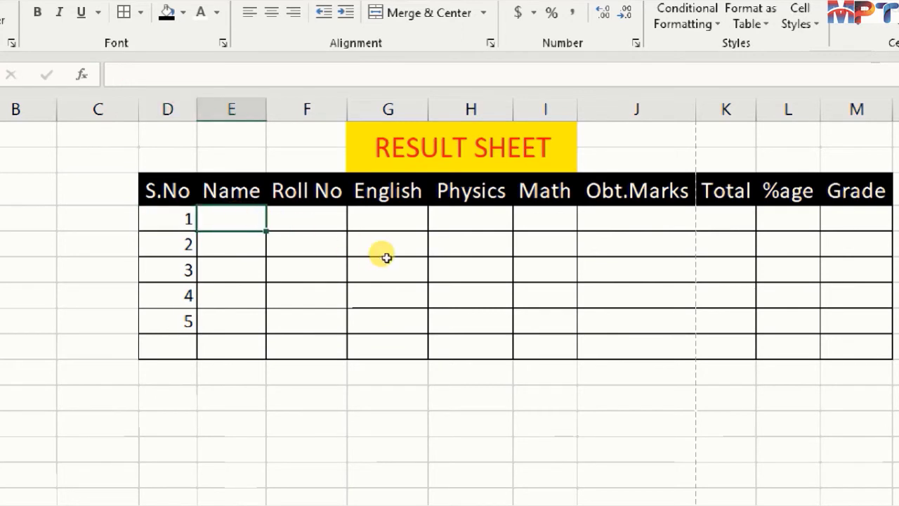
{"action": "type", "text": "Ali"}
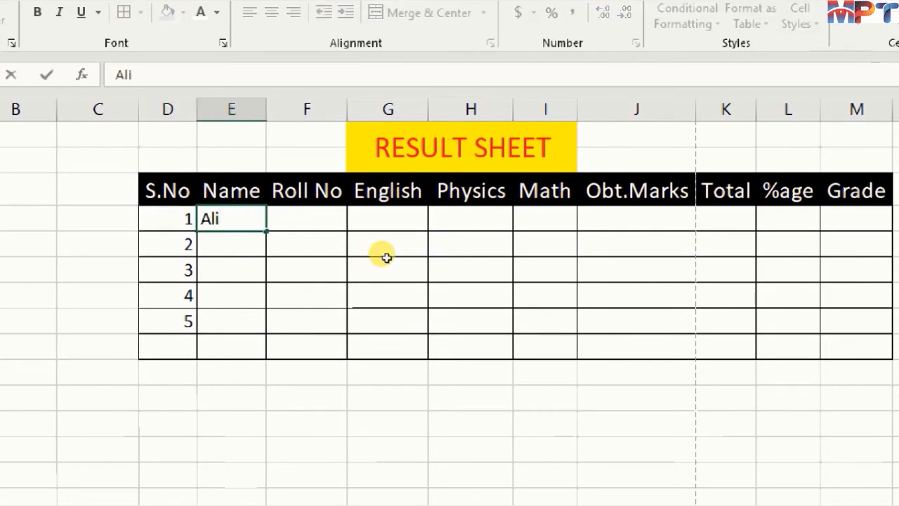
{"action": "key", "text": "Tab"}
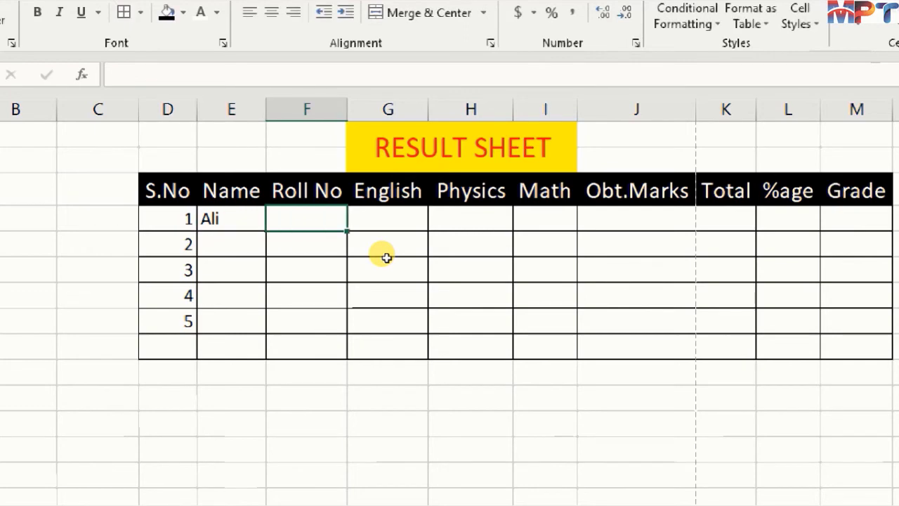
{"action": "type", "text": "209"}
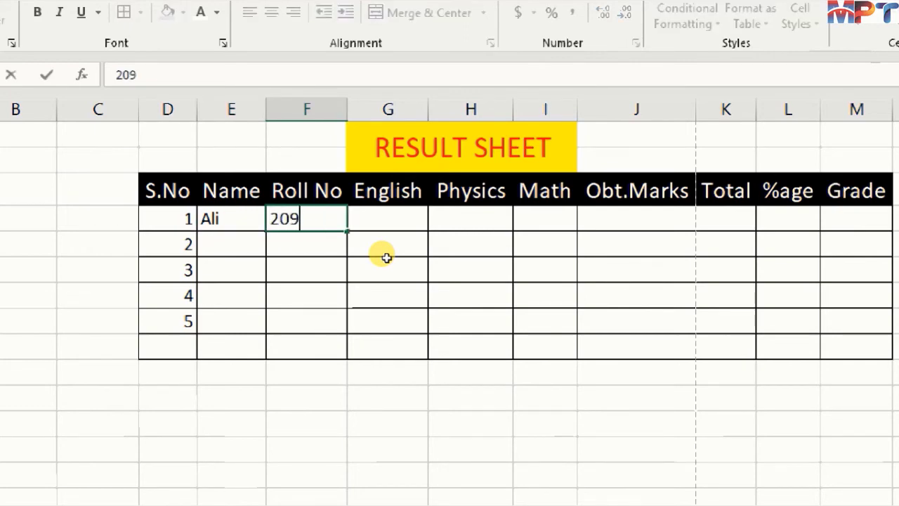
{"action": "key", "text": "Tab"}
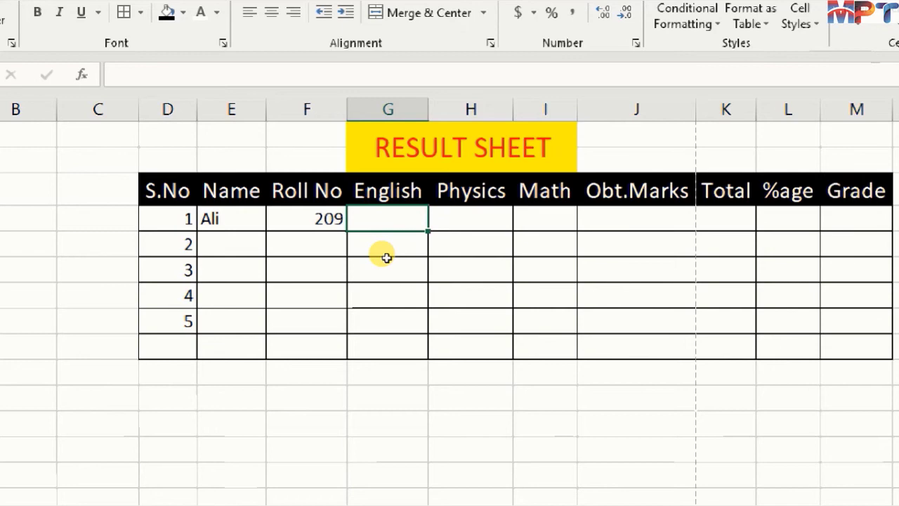
- Select the marks range G4:I8 and enter the first student's marks: English 22, Physics 33 and Math 44
{"action": "key", "text": "shift+Right"}
{"action": "key", "text": "shift+Right"}
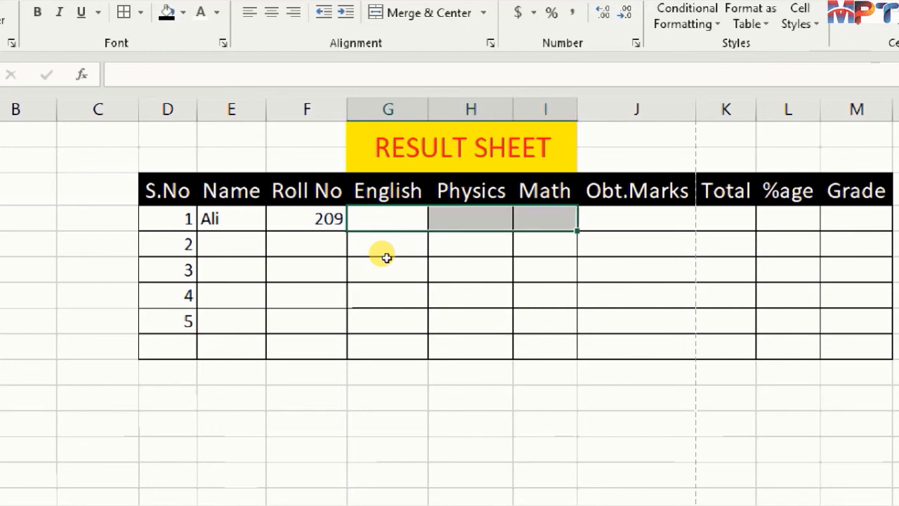
{"action": "key", "text": "shift+Down"}
{"action": "key", "text": "shift+Down"}
{"action": "key", "text": "shift+Down"}
{"action": "key", "text": "shift+Down"}
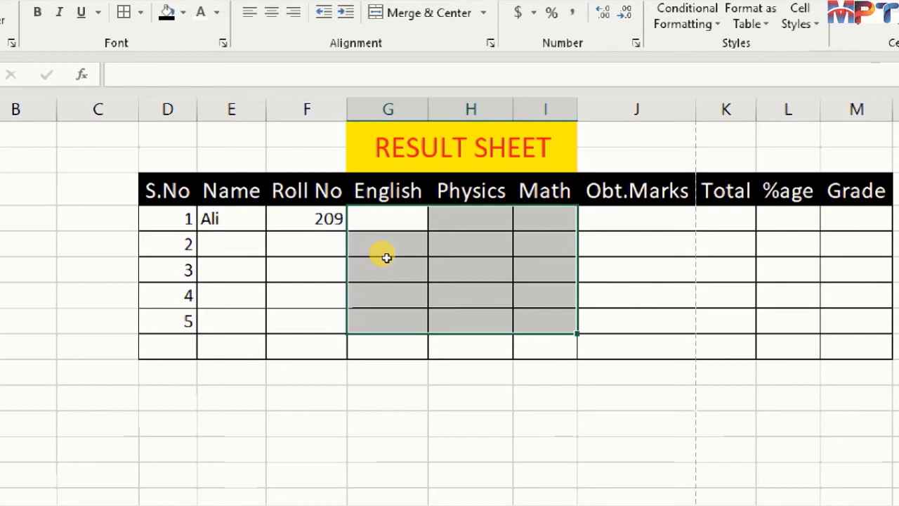
{"action": "type", "text": "22"}
{"action": "key", "text": "Tab"}
{"action": "type", "text": "33"}
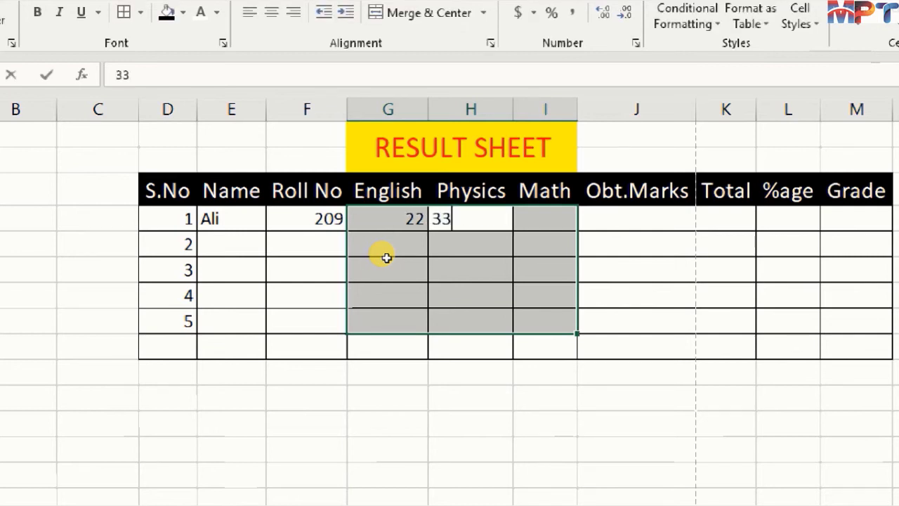
{"action": "key", "text": "Tab"}
{"action": "type", "text": "44"}
{"action": "key", "text": "Tab"}
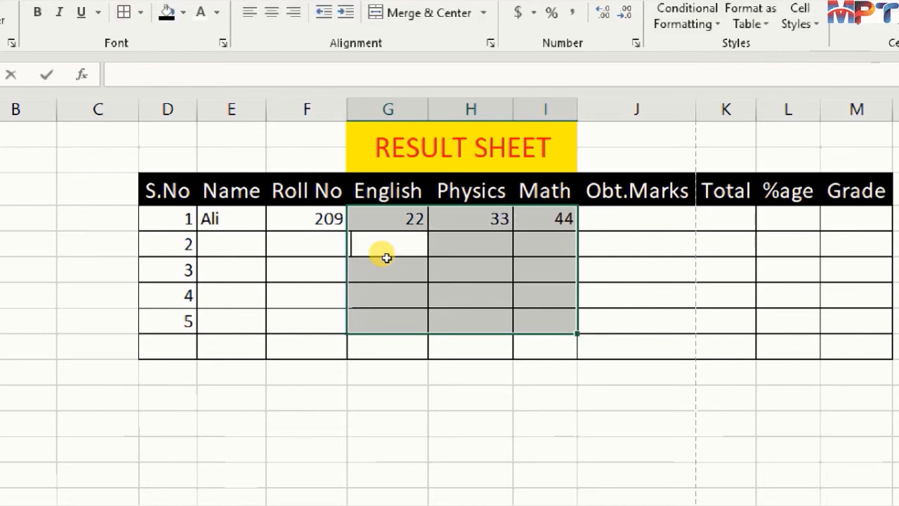
- Enter the second student's marks in row 5: English 34, Physics 32 and Math 43
{"action": "type", "text": "34"}
{"action": "key", "text": "Tab"}
{"action": "type", "text": "32"}
{"action": "key", "text": "Tab"}
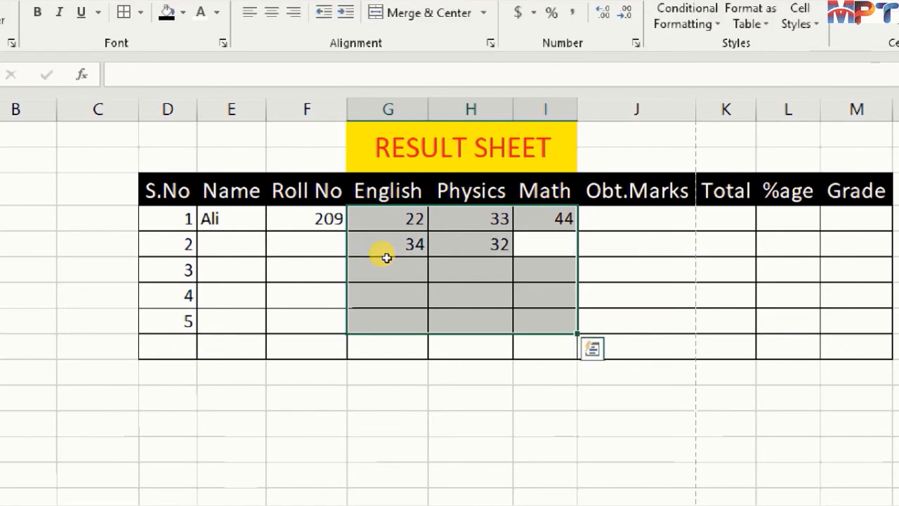
{"action": "type", "text": "43"}
{"action": "key", "text": "Tab"}
- Enter the third student's marks in row 6: English 43, Physics 54 and Math 65
{"action": "type", "text": "43"}
{"action": "key", "text": "Tab"}
{"action": "type", "text": "5"}
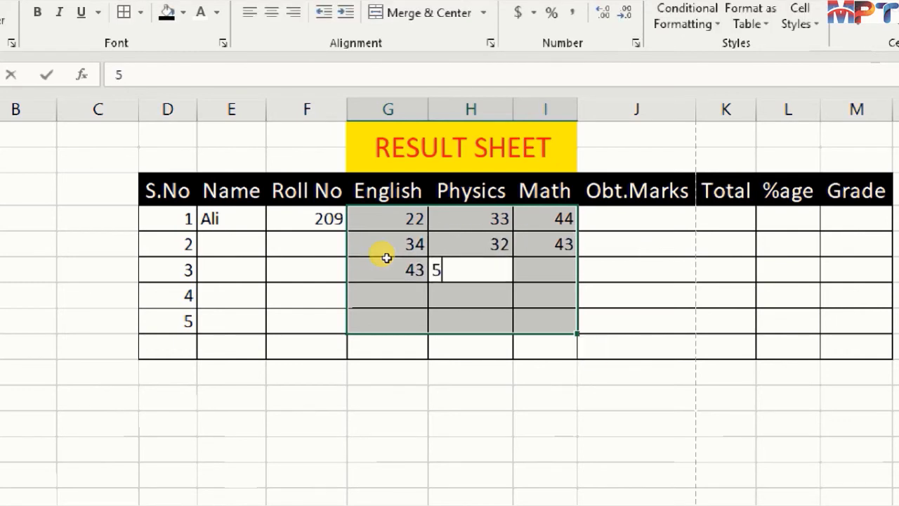
{"action": "type", "text": "4"}
{"action": "key", "text": "Tab"}
{"action": "type", "text": "6"}
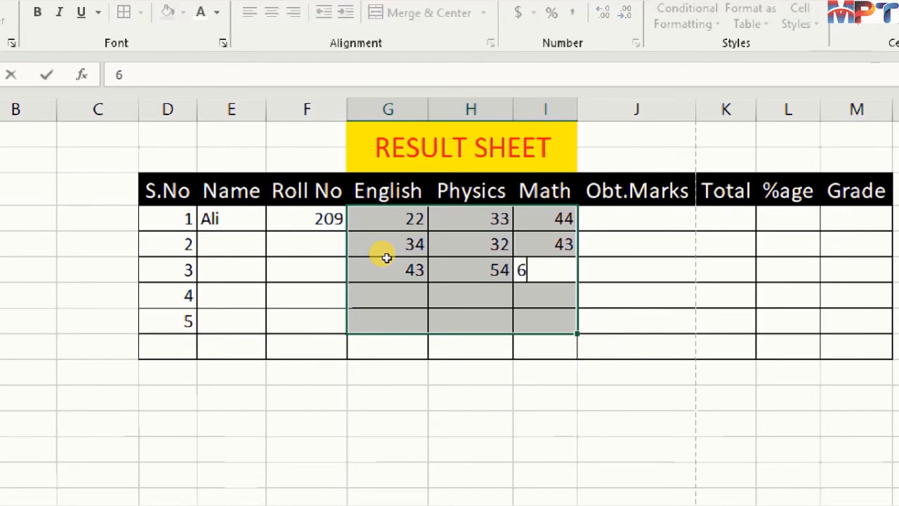
{"action": "type", "text": "5"}
{"action": "key", "text": "Tab"}
{"action": "type", "text": "4"}
- Enter the fourth student's marks in row 7: English 4, Physics 5 and Math 43
{"action": "key", "text": "Tab"}
{"action": "type", "text": "5"}
{"action": "key", "text": "Tab"}
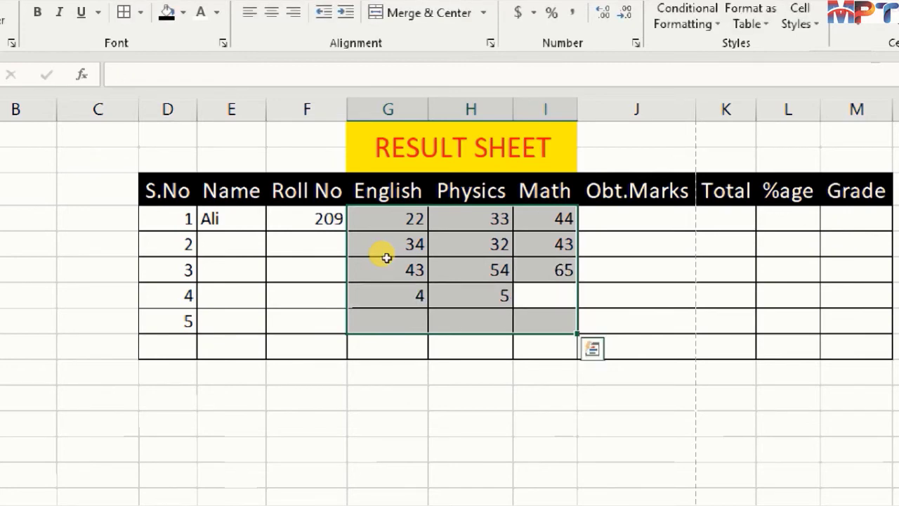
{"action": "type", "text": "43"}
{"action": "key", "text": "Tab"}
- Enter the fifth student's marks in row 8: English 43, Physics 54 and Math 65
{"action": "type", "text": "43"}
{"action": "key", "text": "Tab"}
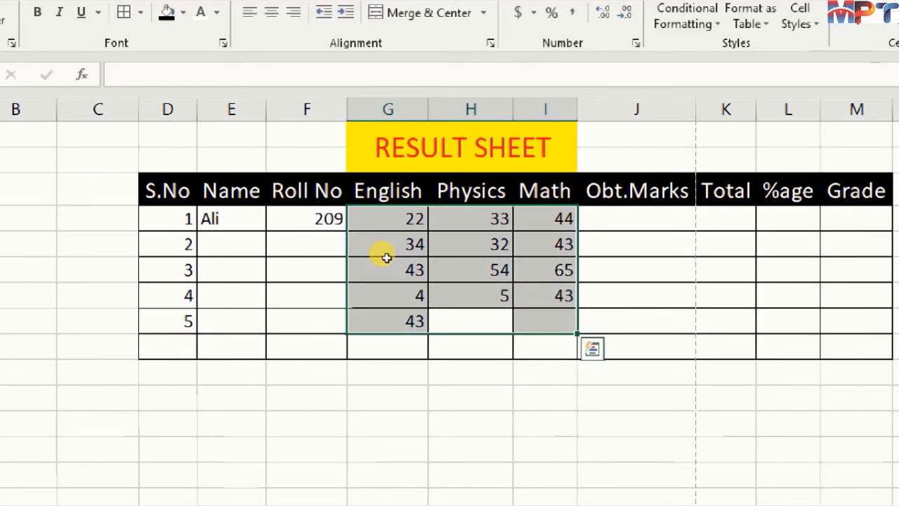
{"action": "type", "text": "54"}
{"action": "key", "text": "Tab"}
{"action": "type", "text": "65"}
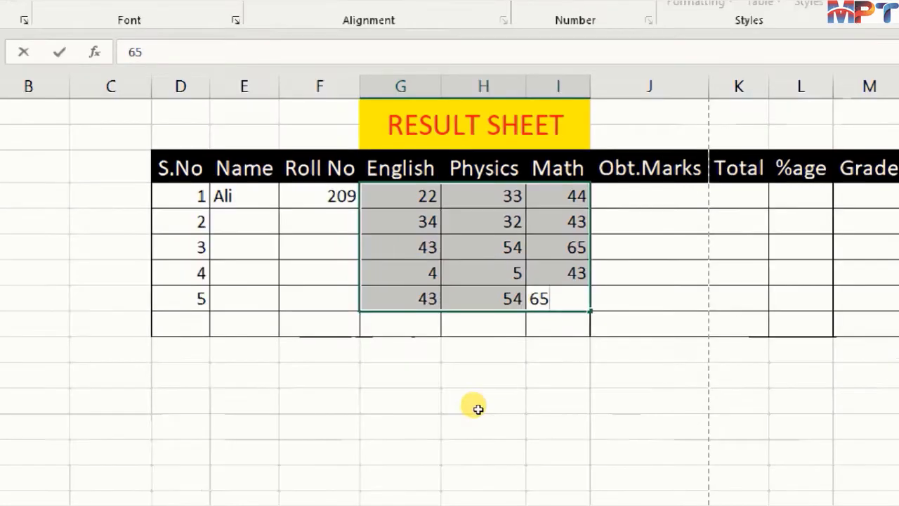
{"action": "left_click", "coordinate": [545, 500]}
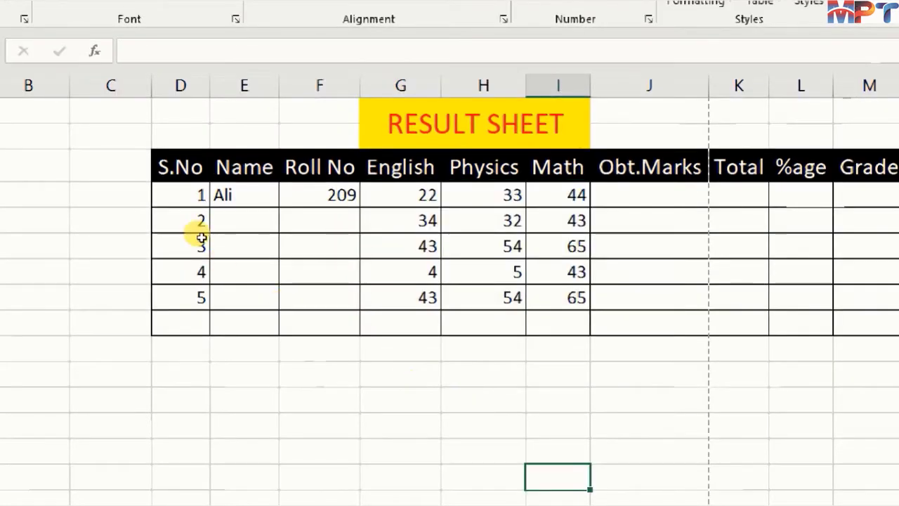
- Enter the names of the remaining four students in cells E5 to E8
{"action": "left_click", "coordinate": [260, 232]}
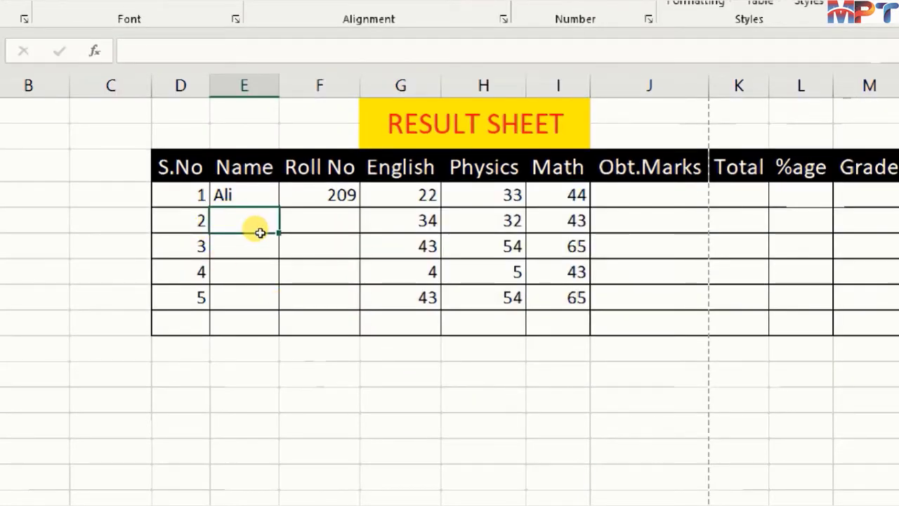
{"action": "type", "text": "Asad"}
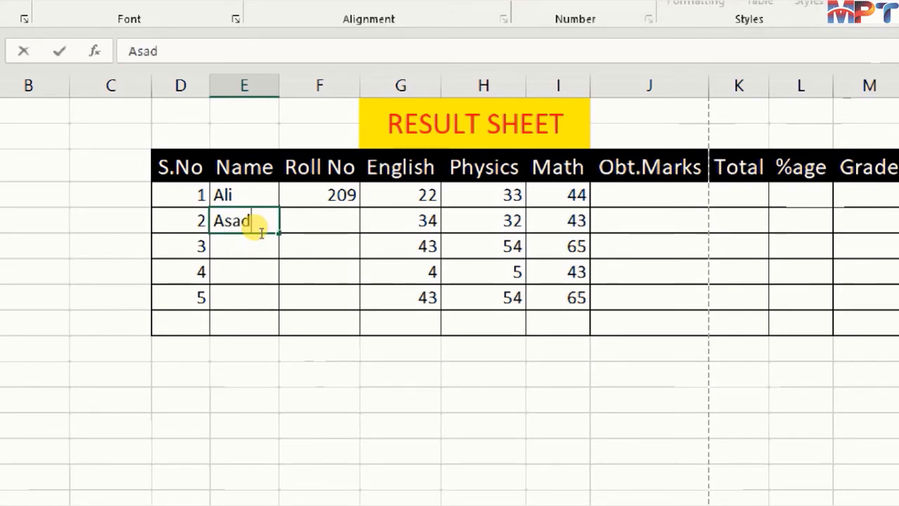
{"action": "key", "text": "Return"}
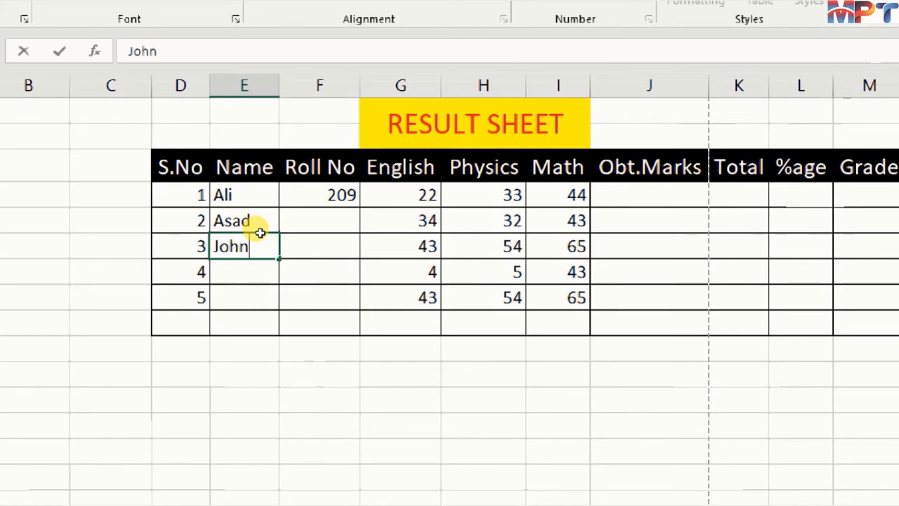
{"action": "key", "text": "Return"}
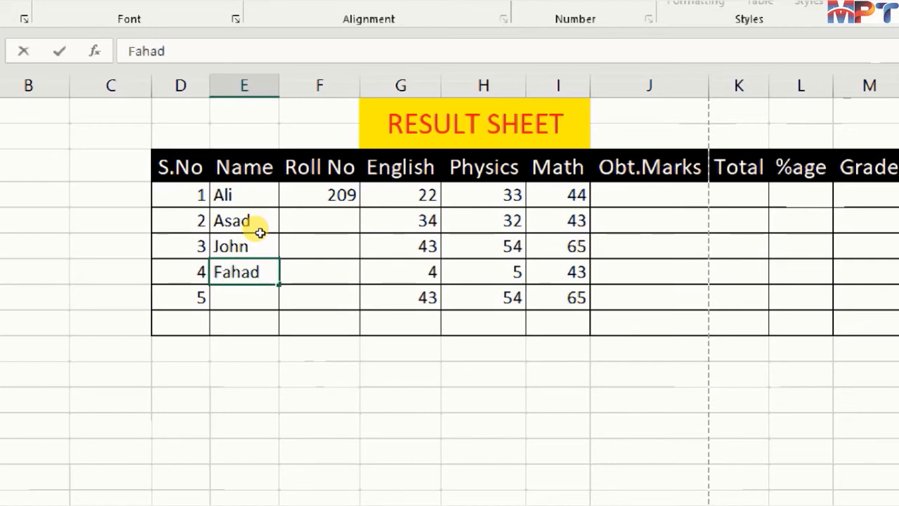
{"action": "key", "text": "Return"}
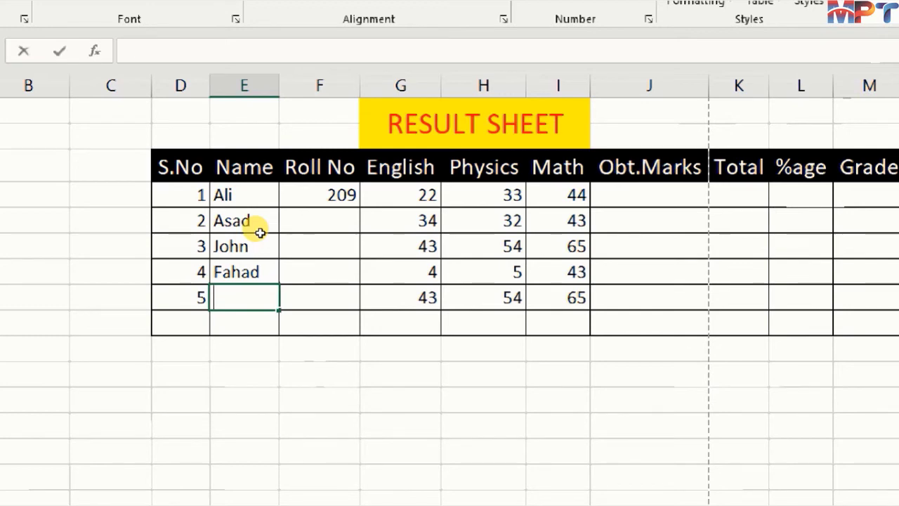
{"action": "type", "text": "As"}
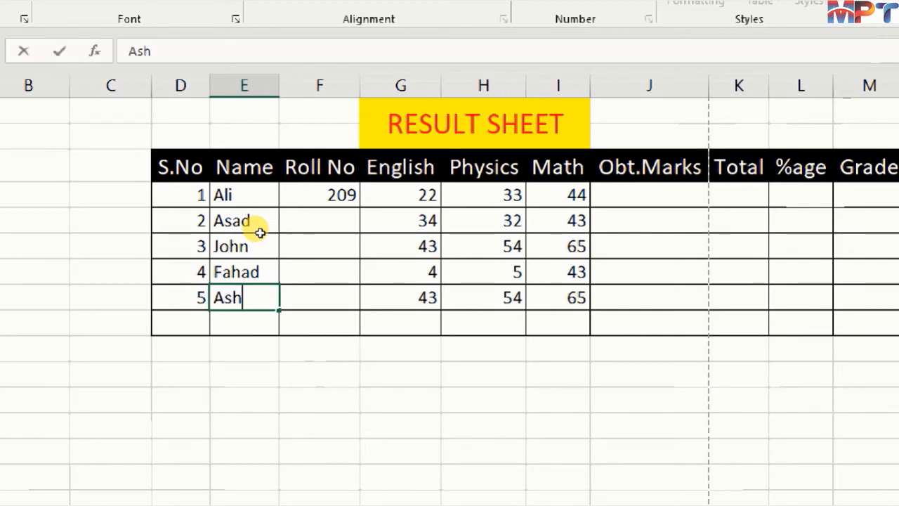
{"action": "type", "text": "ghar"}
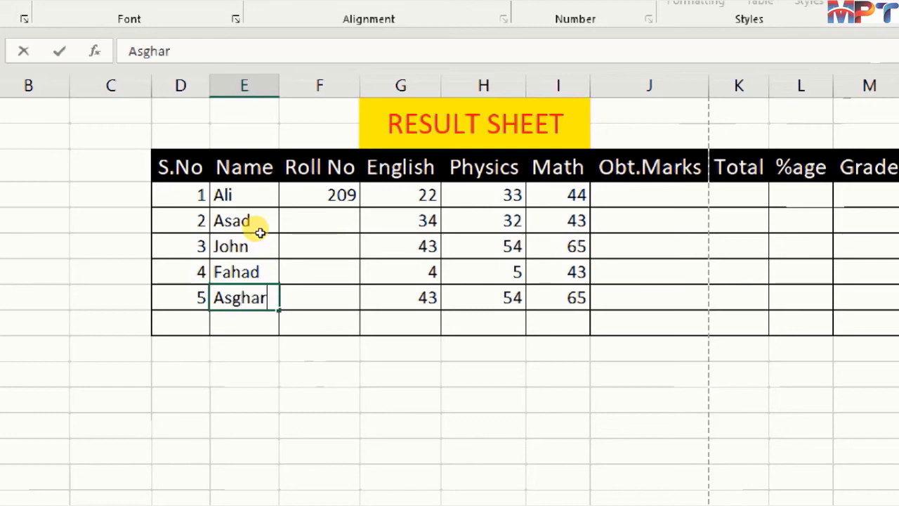
{"action": "key", "text": "Tab"}
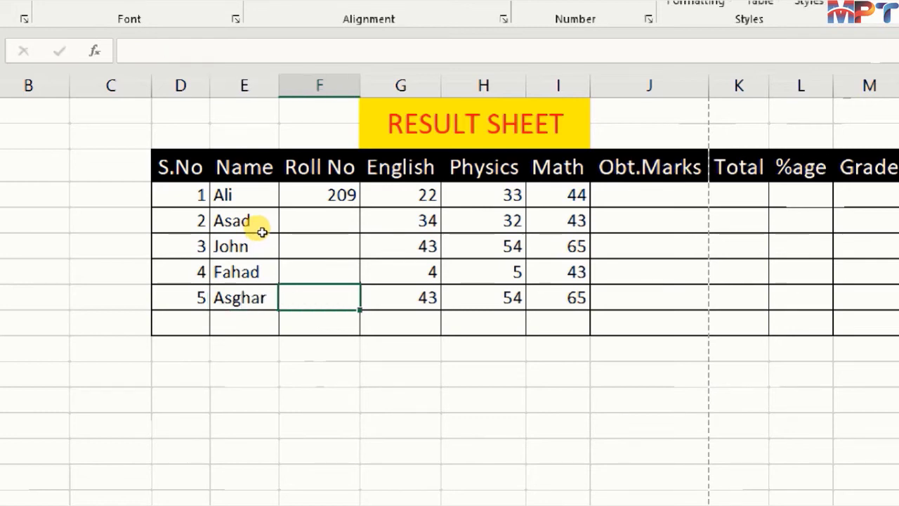
- Fill the Roll No column as a consecutive series from F4 down to F8
{"action": "key", "text": "Up"}
{"action": "key", "text": "Up"}
{"action": "key", "text": "Up"}
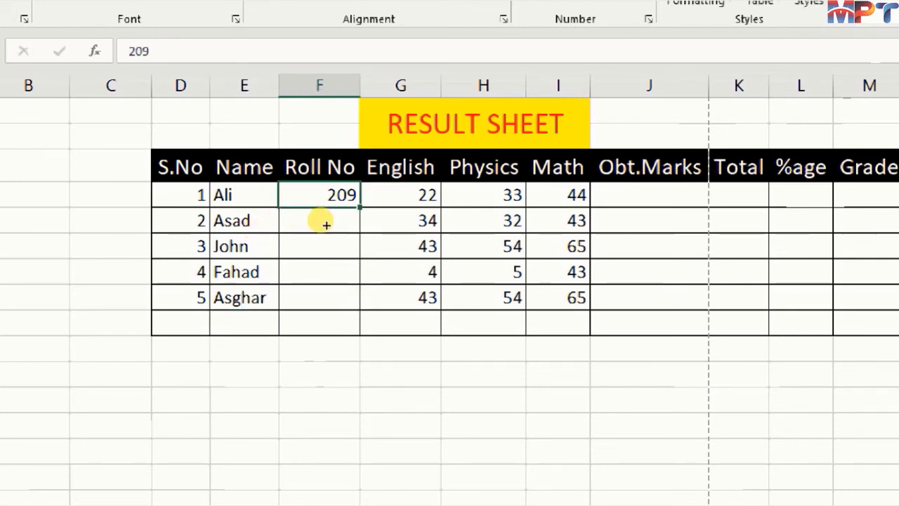
{"action": "left_click_drag", "start_coordinate": [326, 225], "coordinate": [322, 290]}
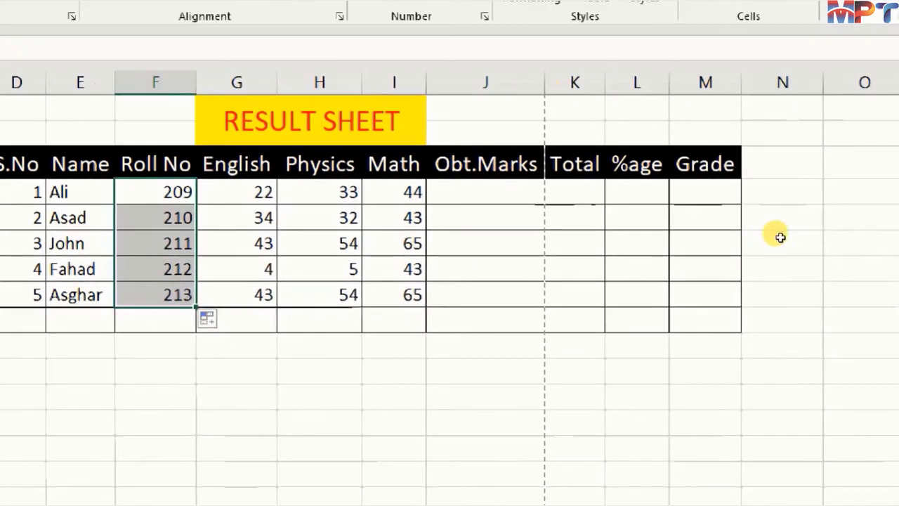
- Save the workbook with J4 selected and check the result sheet's print preview
{"action": "left_click", "coordinate": [512, 200]}
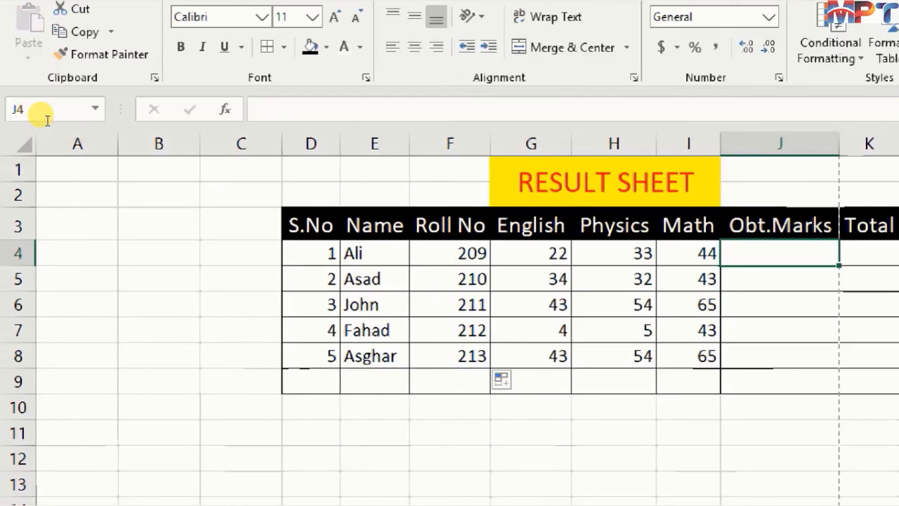
{"action": "key", "text": "ctrl+s"}
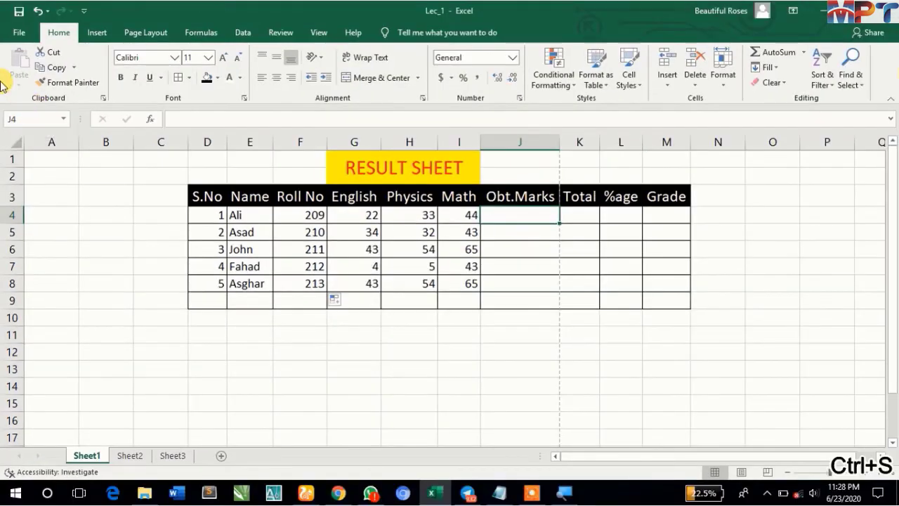
{"action": "left_click", "coordinate": [10, 39]}
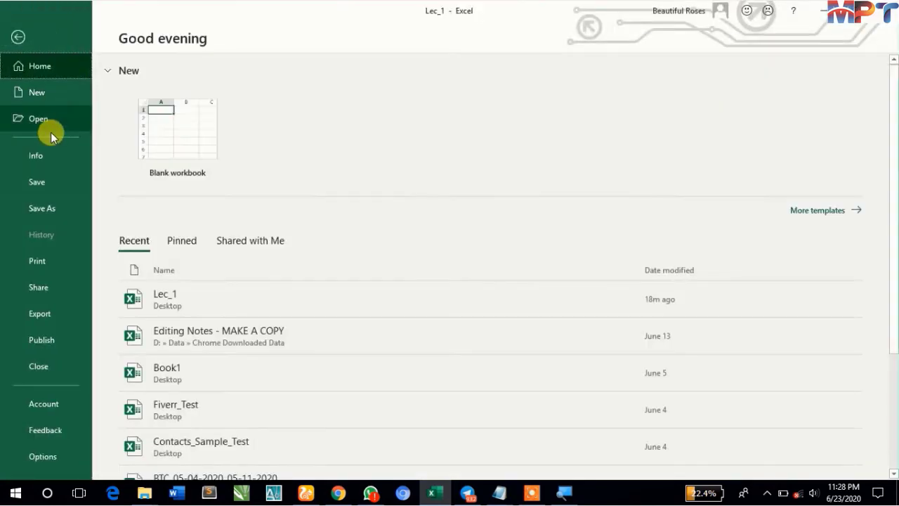
{"action": "left_click", "coordinate": [35, 261]}
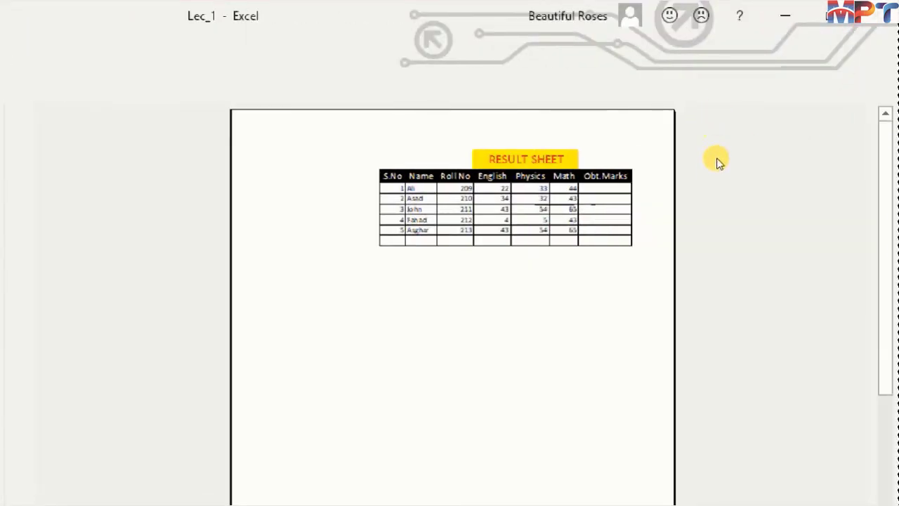
{"action": "key", "text": "Escape"}
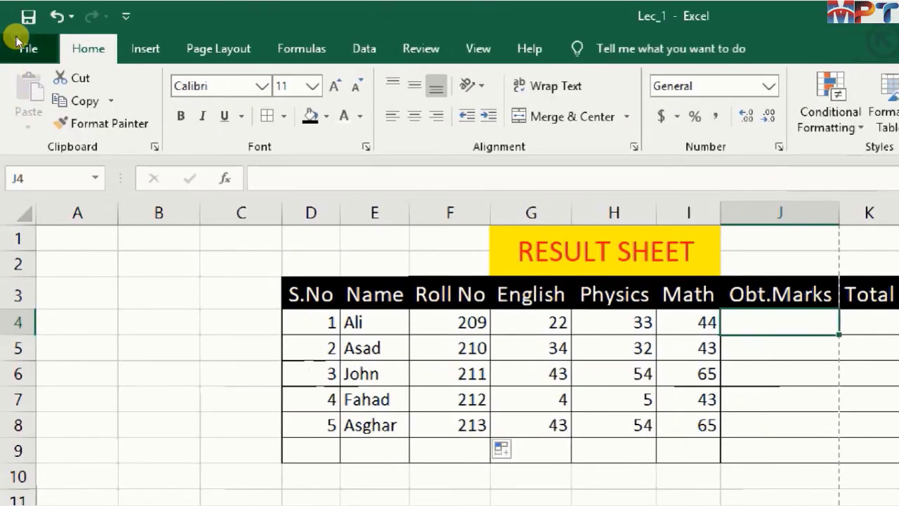
- Set the print scaling to 90% of normal size in the page setup
{"action": "left_click", "coordinate": [21, 48]}
{"action": "key", "text": "ctrl+p"}
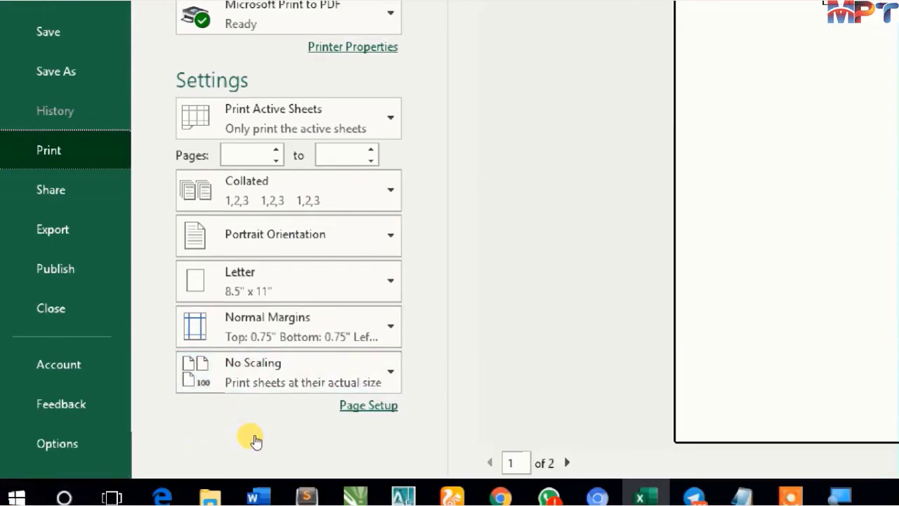
{"action": "left_click", "coordinate": [368, 405]}
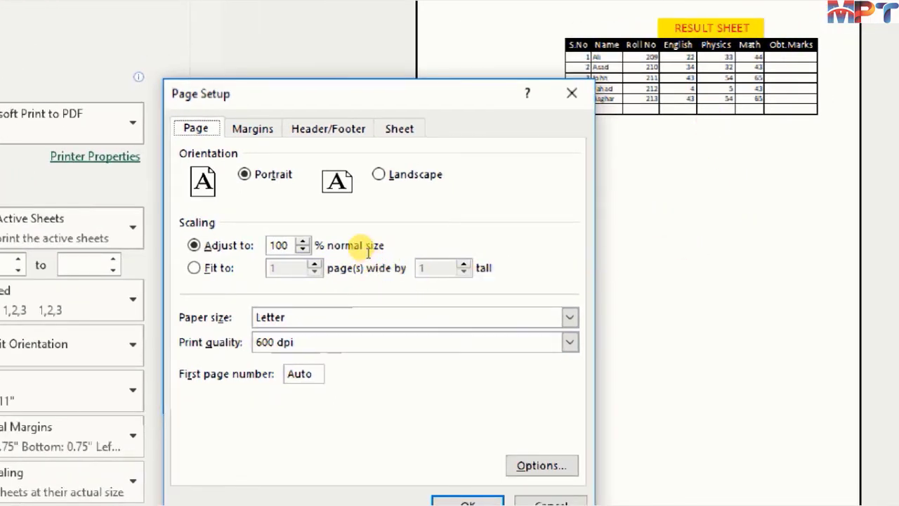
{"action": "left_click", "coordinate": [365, 253]}
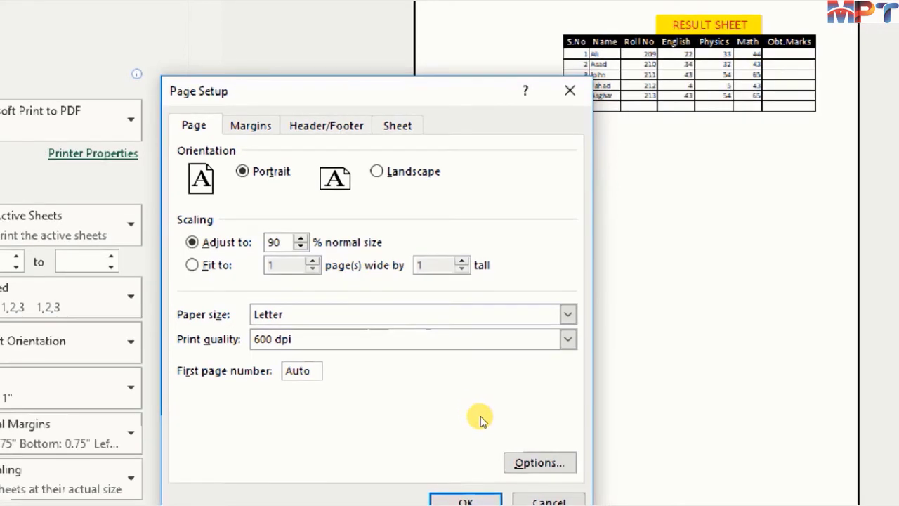
{"action": "key", "text": "Return"}
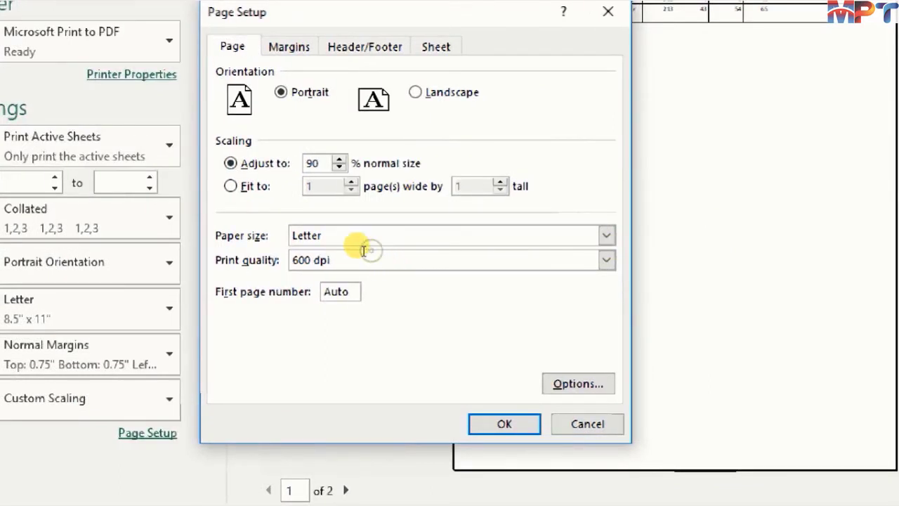
- Reset the print scaling to 100% of normal size and return to the worksheet
{"action": "left_click_drag", "start_coordinate": [364, 250], "coordinate": [350, 252]}
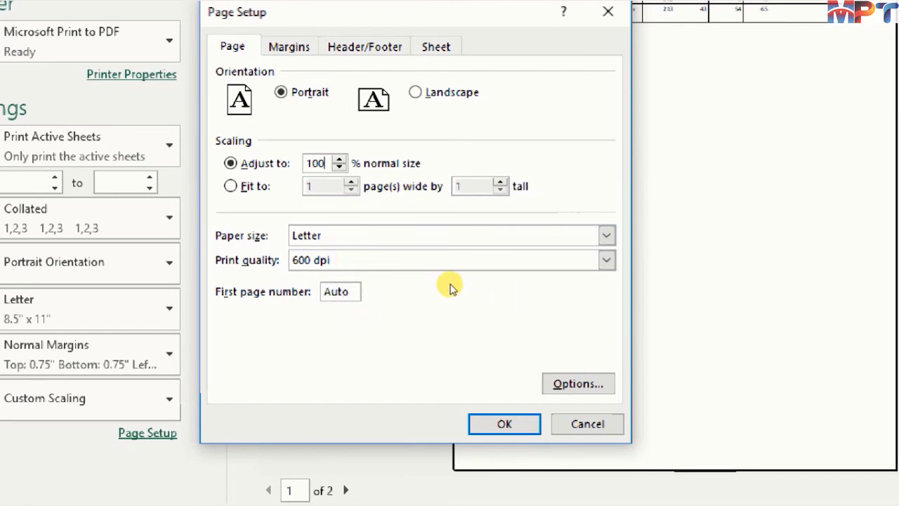
{"action": "left_click", "coordinate": [484, 424]}
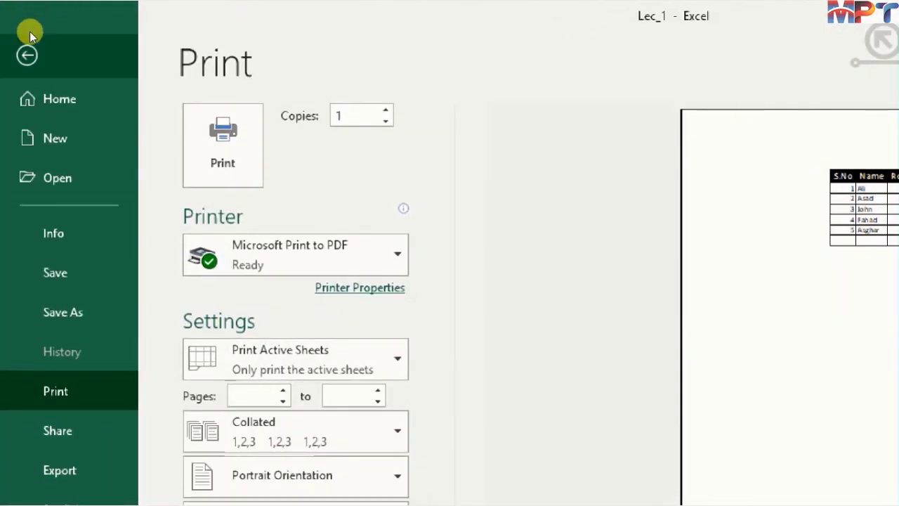
{"action": "left_click", "coordinate": [26, 53]}
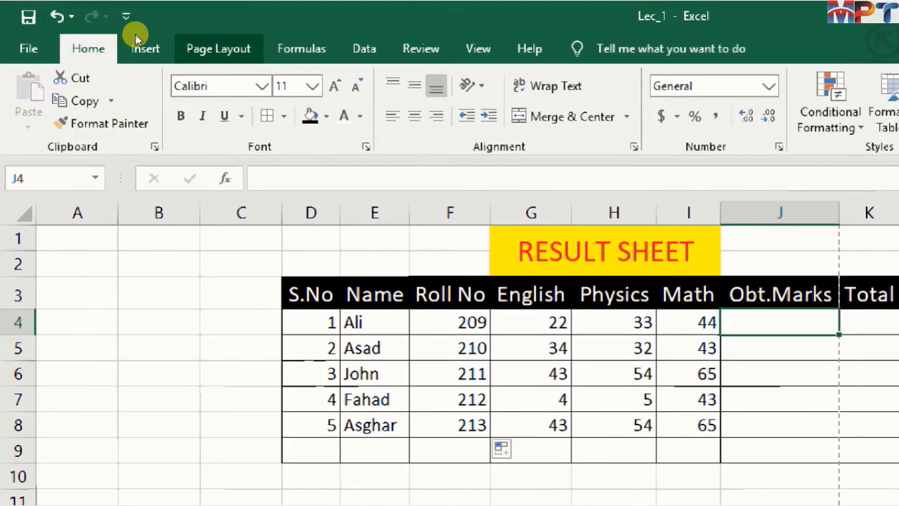
- Scale the printout's width to fit 1 page in the page layout settings
{"action": "left_click", "coordinate": [210, 50]}
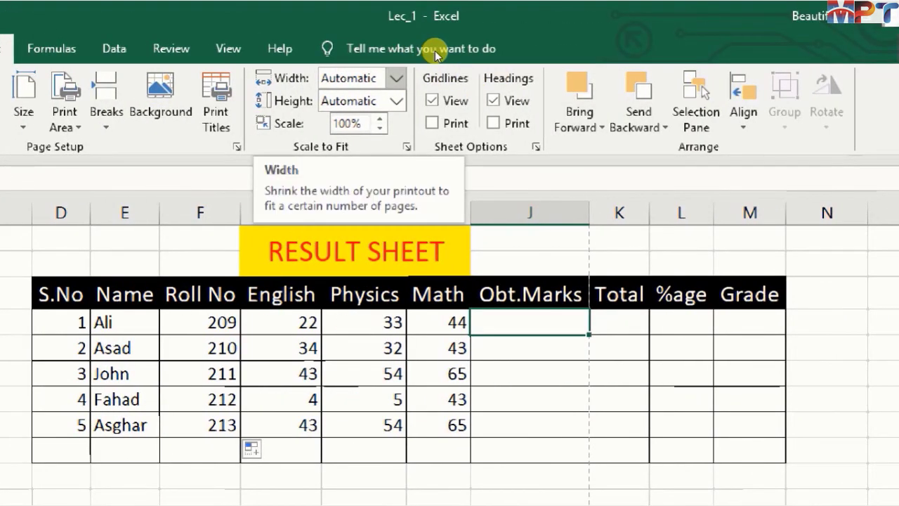
{"action": "left_click", "coordinate": [396, 78]}
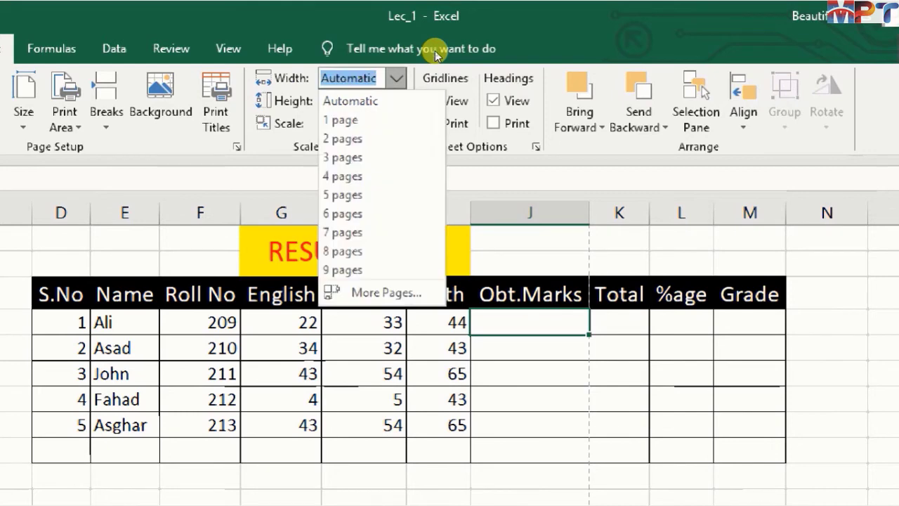
{"action": "left_click", "coordinate": [398, 78]}
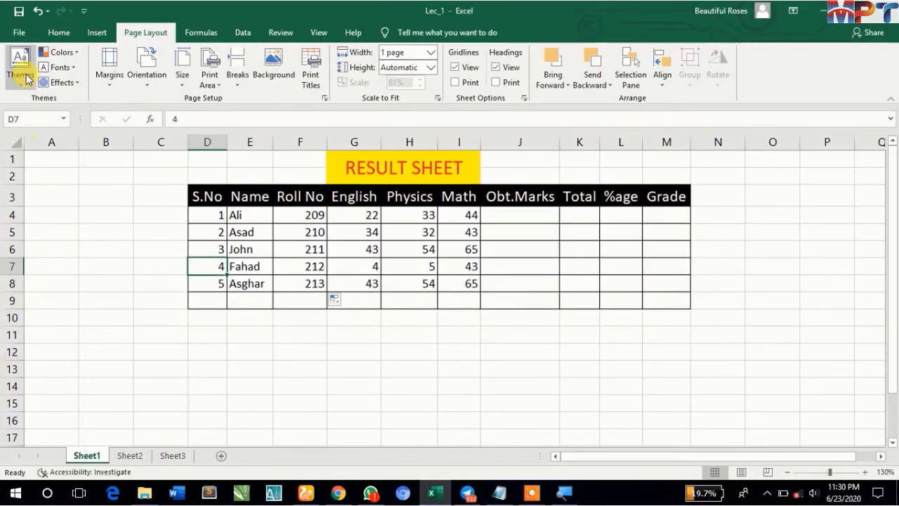
- Check in the print preview whether all columns of the result sheet fit on one page
{"action": "left_click", "coordinate": [23, 34]}
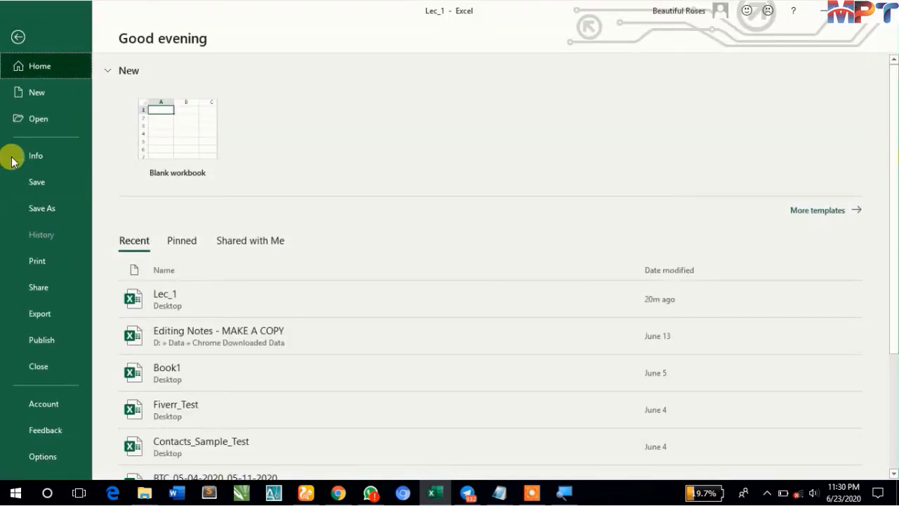
{"action": "left_click", "coordinate": [41, 267]}
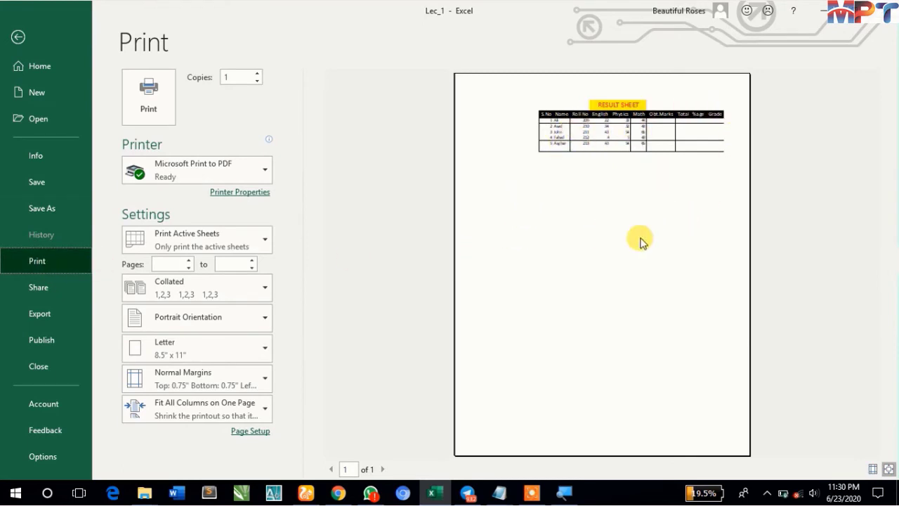
{"action": "key", "text": "Escape"}
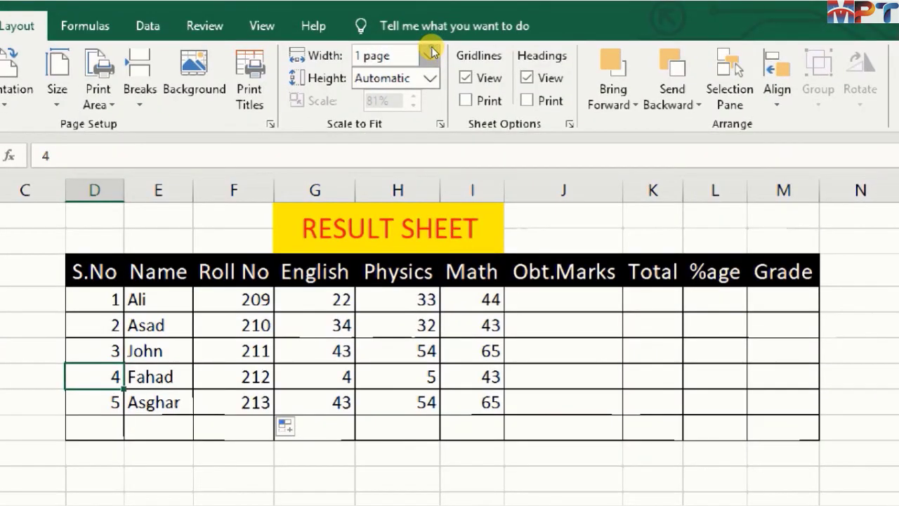
- Return the printout's width scaling to Automatic and select the whole result table, D3:M9, from S.No to Grade
{"action": "left_click", "coordinate": [431, 54]}
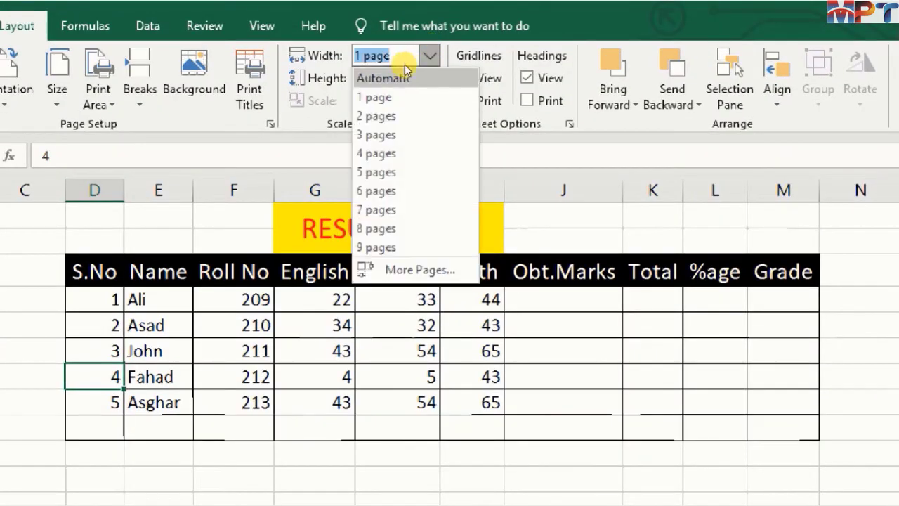
{"action": "left_click", "coordinate": [393, 76]}
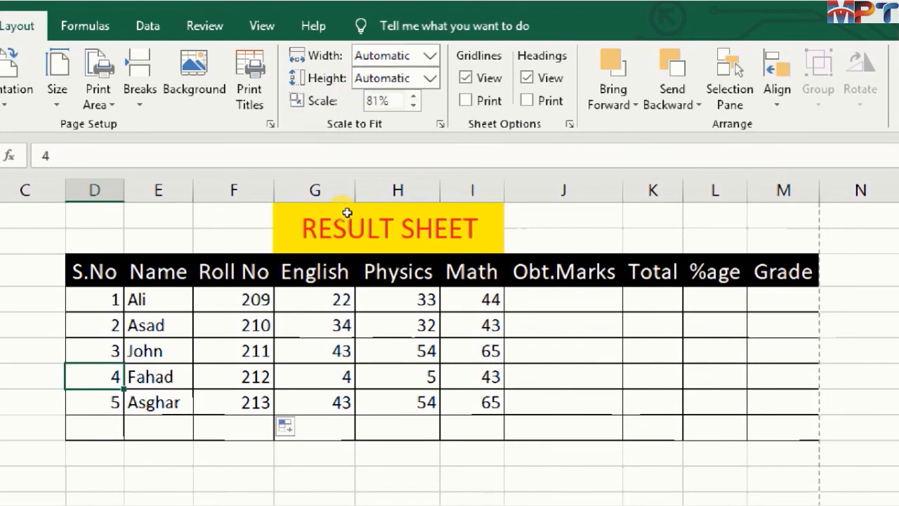
{"action": "left_click_drag", "start_coordinate": [94, 271], "coordinate": [654, 301]}
{"action": "key", "text": "shift+Right"}
{"action": "key", "text": "shift+Right"}
{"action": "key", "text": "shift+Down"}
{"action": "key", "text": "shift+Down"}
{"action": "key", "text": "shift+Down"}
{"action": "key", "text": "shift+Down"}
{"action": "key", "text": "shift+Down"}
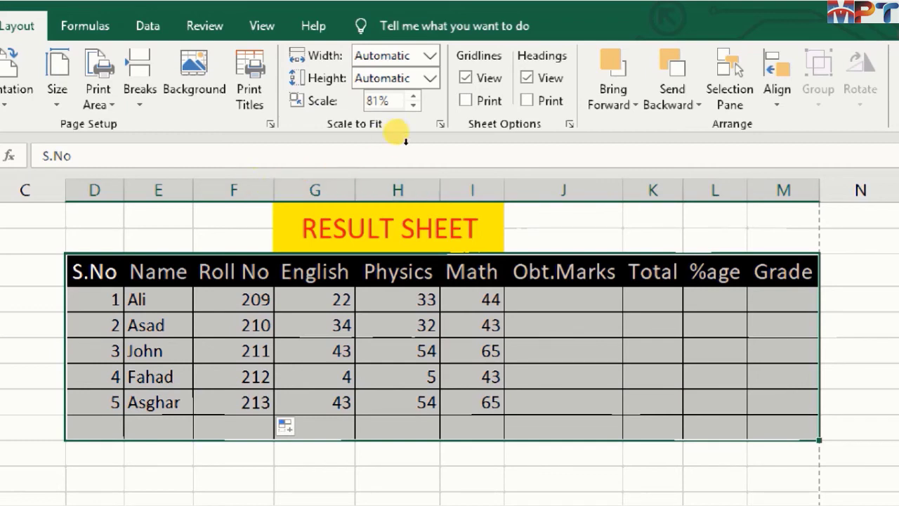
- Set the print scale to 100% in the page layout settings
{"action": "key", "text": "Tab"}
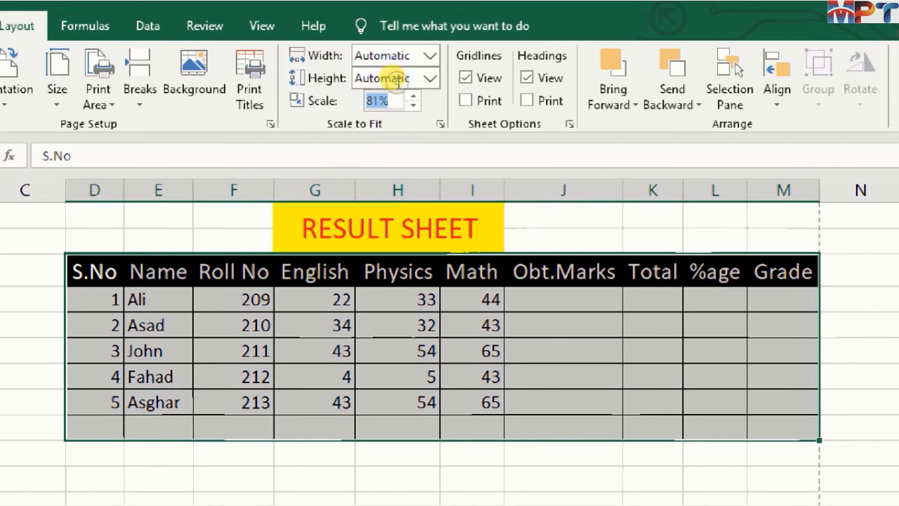
{"action": "type", "text": "100"}
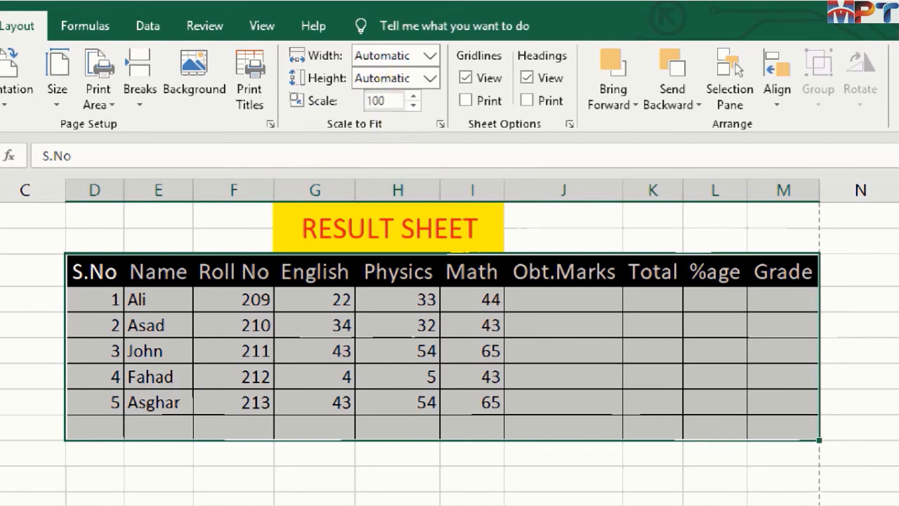
{"action": "key", "text": "Return"}
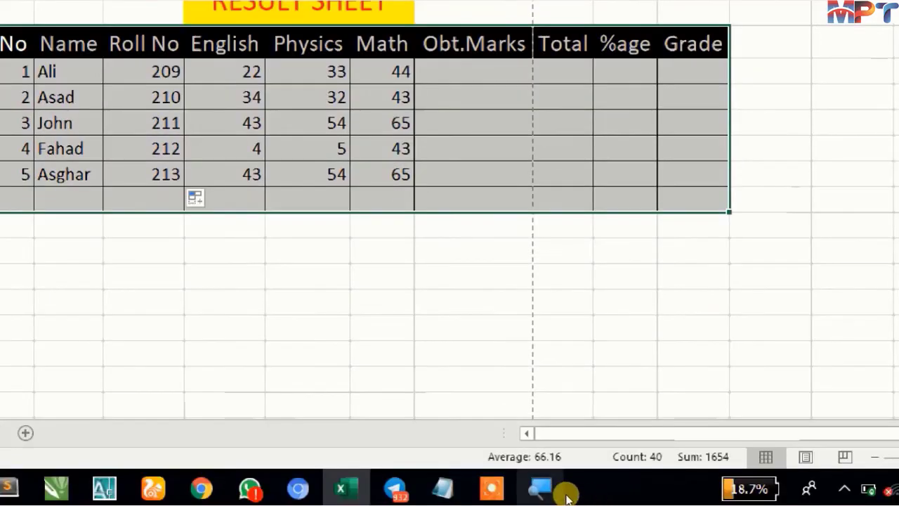
- Set the selected result table as the sheet's print area
{"action": "mouse_move", "coordinate": [537, 495]}
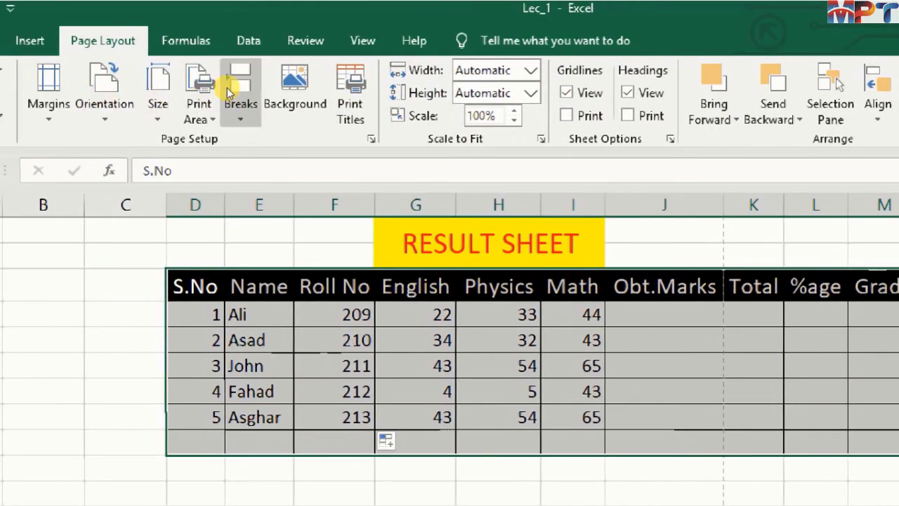
{"action": "left_click", "coordinate": [221, 87]}
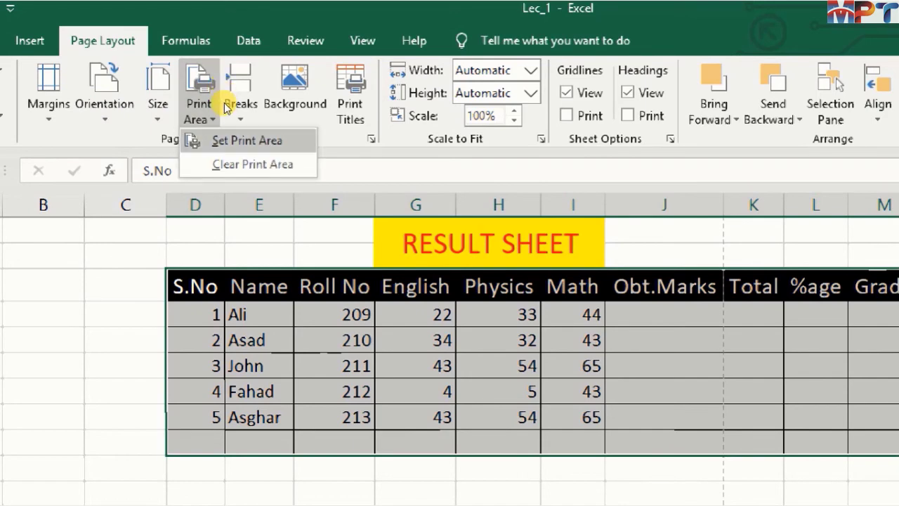
{"action": "left_click", "coordinate": [239, 139]}
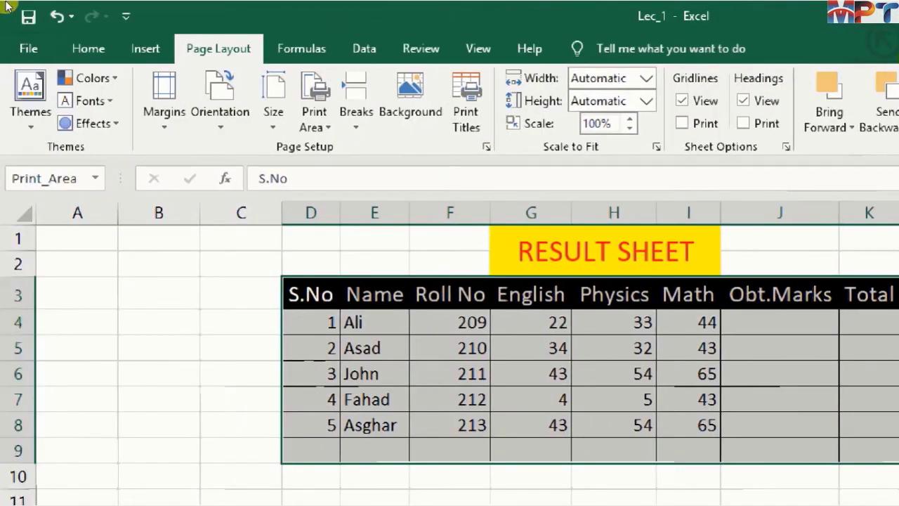
- Check in the print preview how the result table's print area fits the page, and return to the worksheet
{"action": "left_click", "coordinate": [22, 48]}
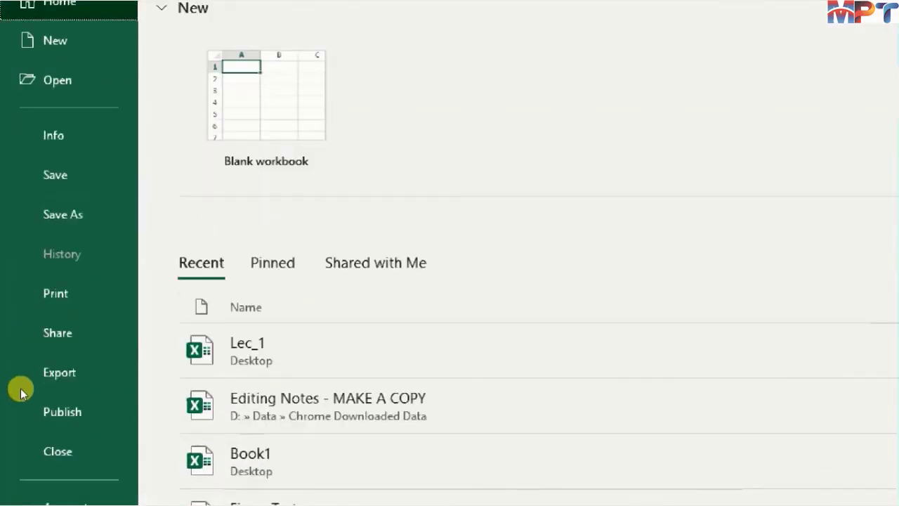
{"action": "left_click", "coordinate": [28, 291]}
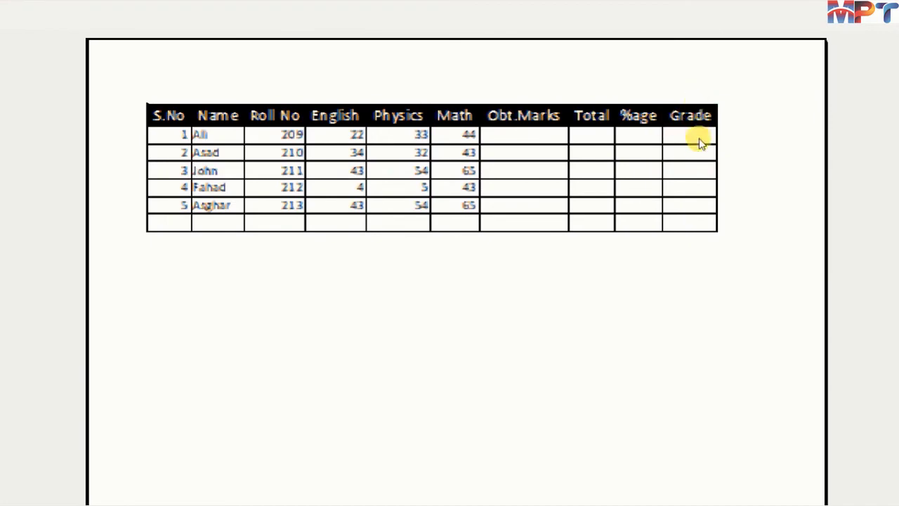
{"action": "key", "text": "Escape"}
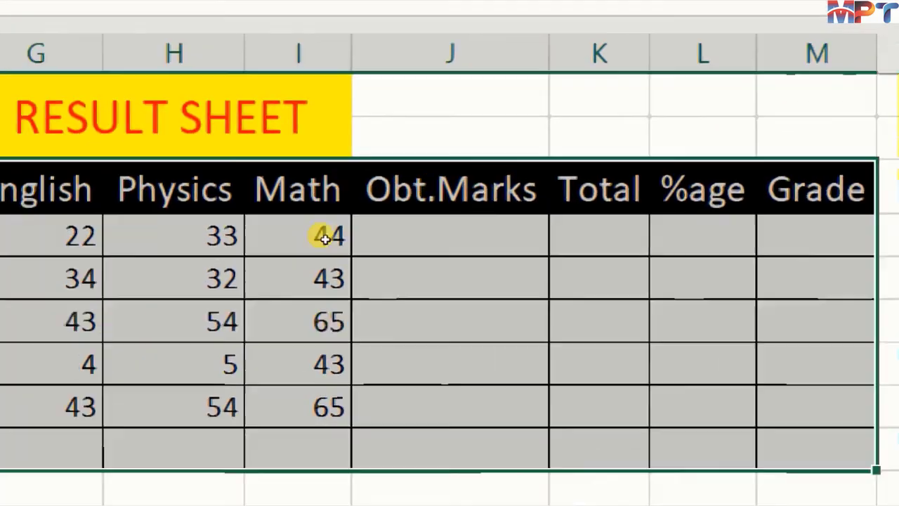
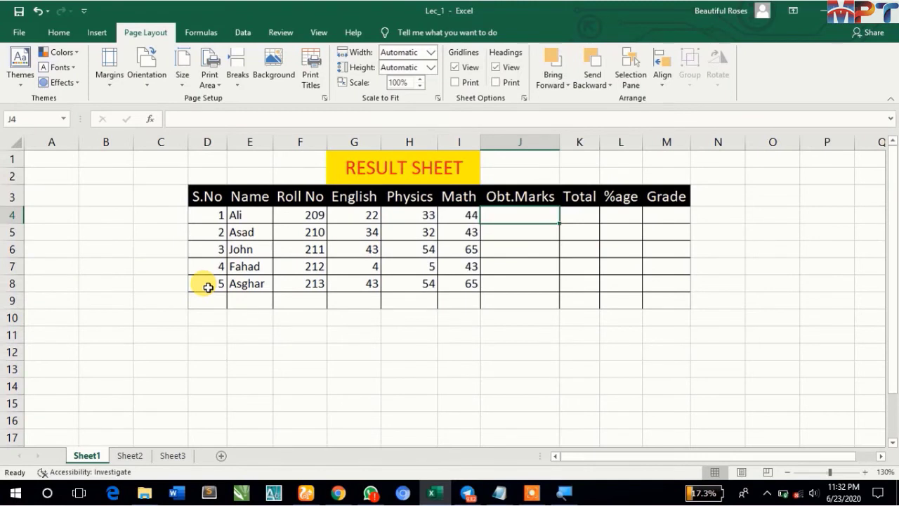
- Switch to the screen recorder's drawing mode and write the text note "Formula: =2+2=4" below the result table
{"action": "key", "text": "alt+Tab"}
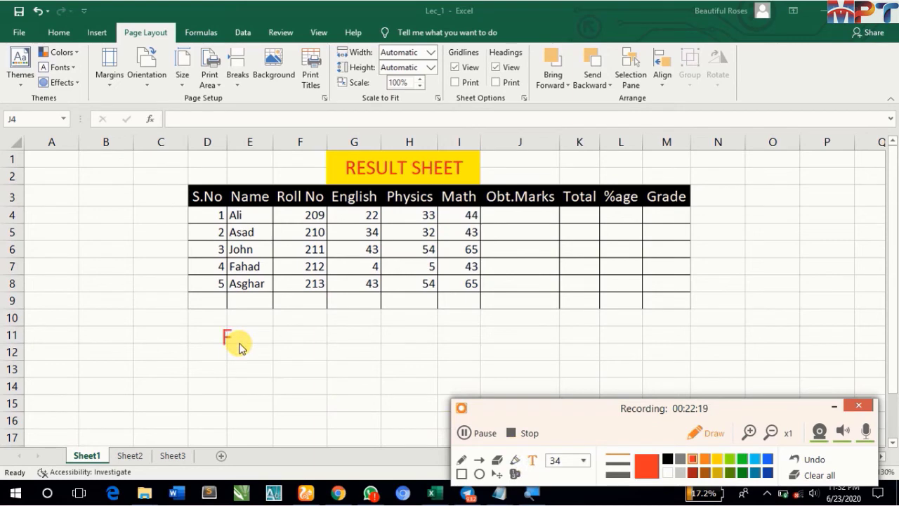
{"action": "type", "text": "mulal"}
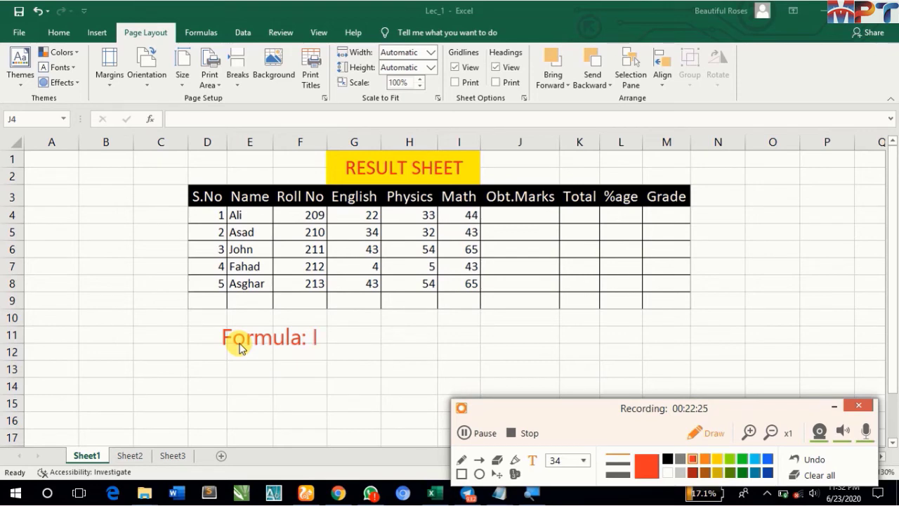
{"action": "type", "text": ": =2+2I2+2"}
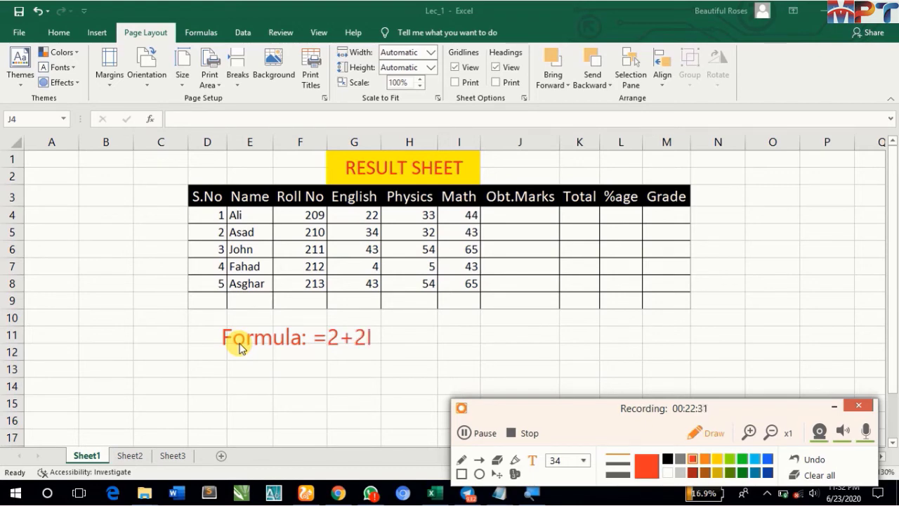
{"action": "type", "text": "=4"}
{"action": "key", "text": "Return"}
- Add the note "Function: =sum, =average, =if" under the formula example, and clear all annotations to return to the worksheet
{"action": "type", "text": "Function:"}
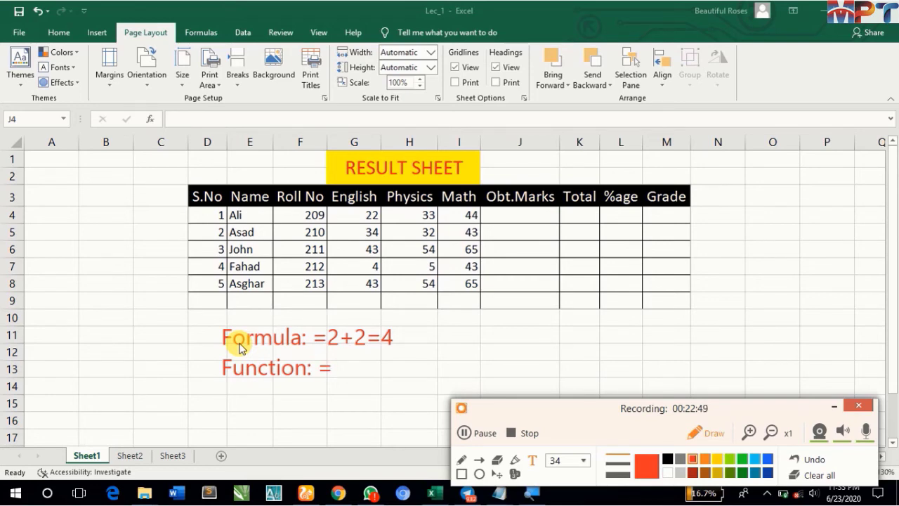
{"action": "type", "text": "=sum"}
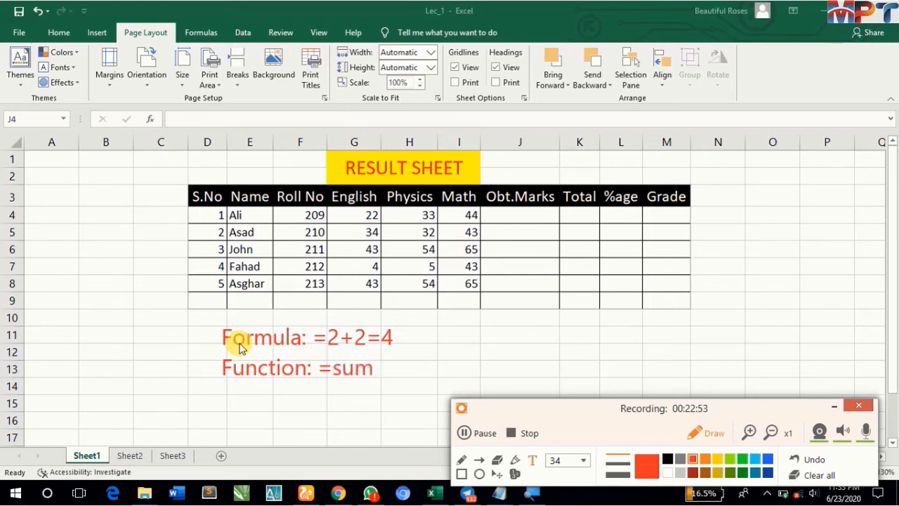
{"action": "type", "text": ", =avera"}
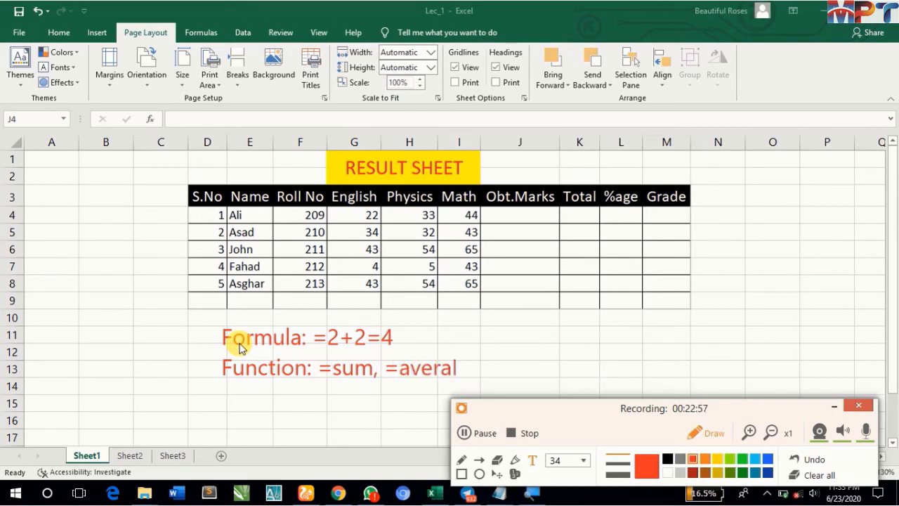
{"action": "type", "text": "ge"}
{"action": "type", "text": ", i"}
{"action": "key", "text": "BackSpace"}
{"action": "key", "text": "BackSpace"}
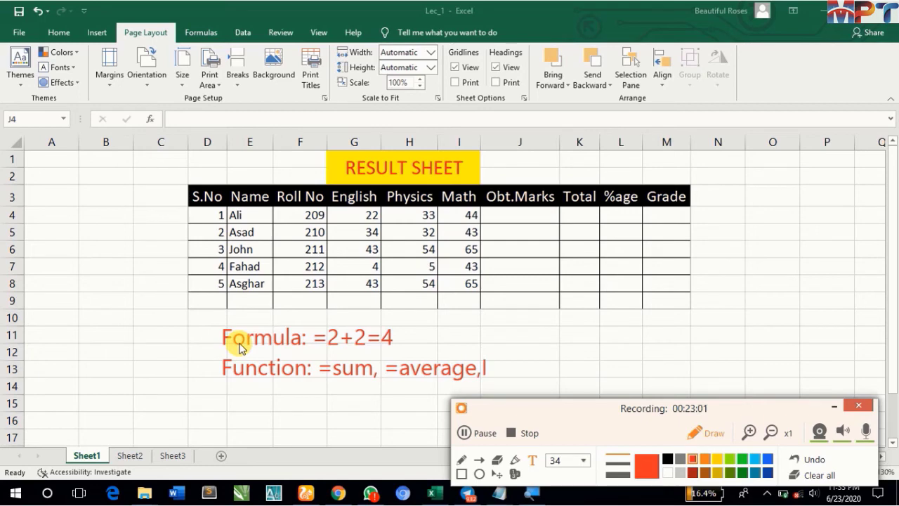
{"action": "type", "text": "=if"}
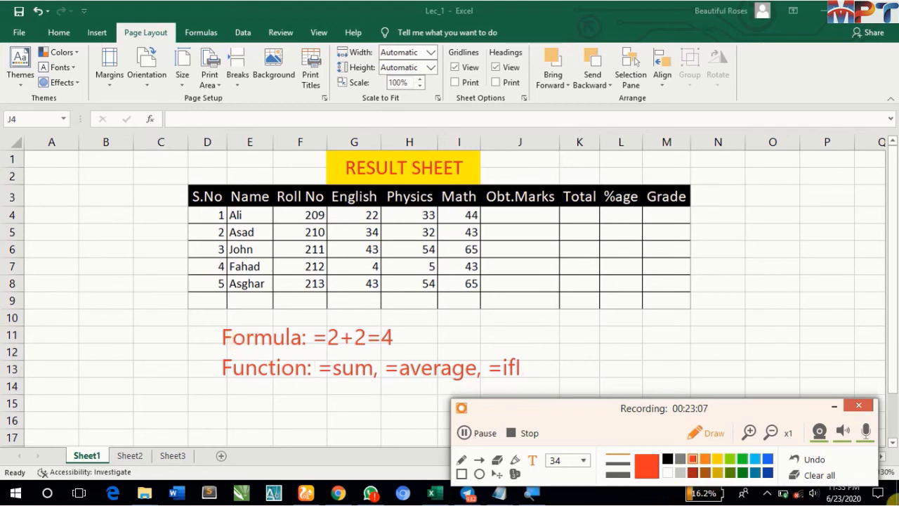
{"action": "left_click", "coordinate": [819, 476]}
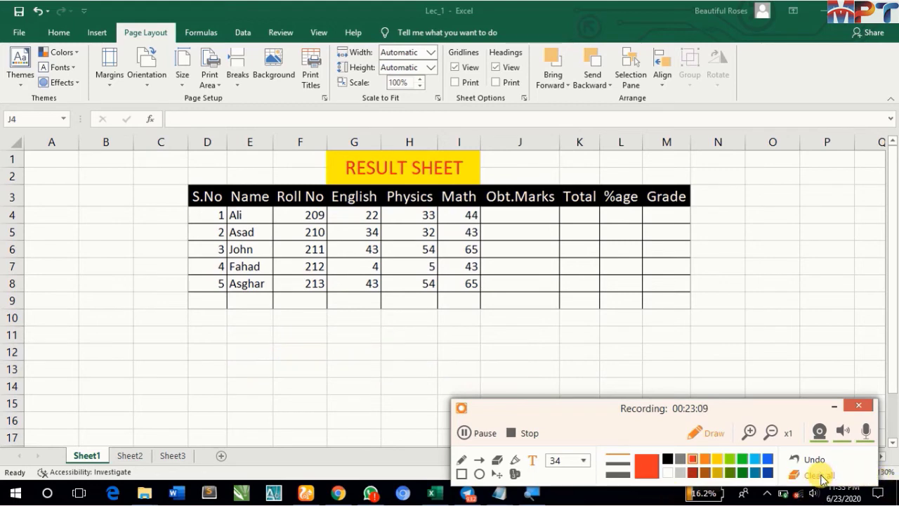
{"action": "key", "text": "Escape"}
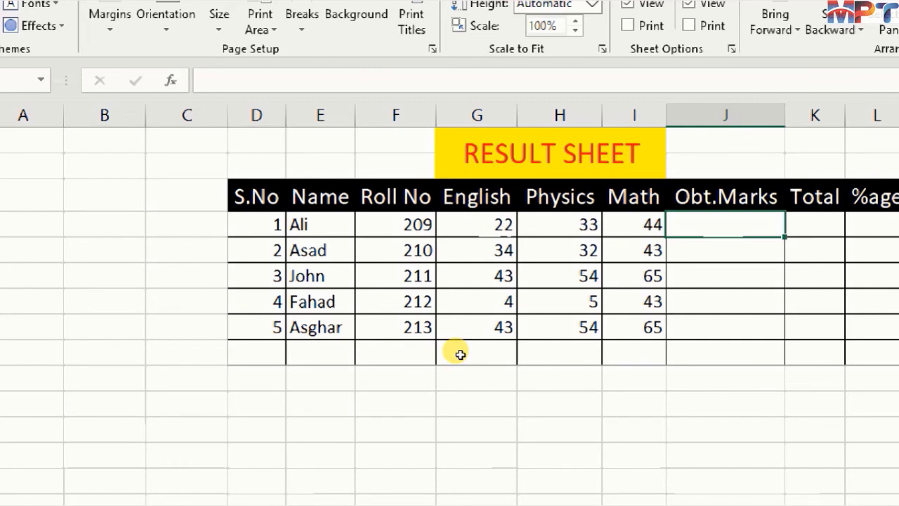
- Enter =SUM(G4:I4) in J4 to add Ali's English, Physics and Math marks as his Obt.Marks
{"action": "type", "text": "=sum"}
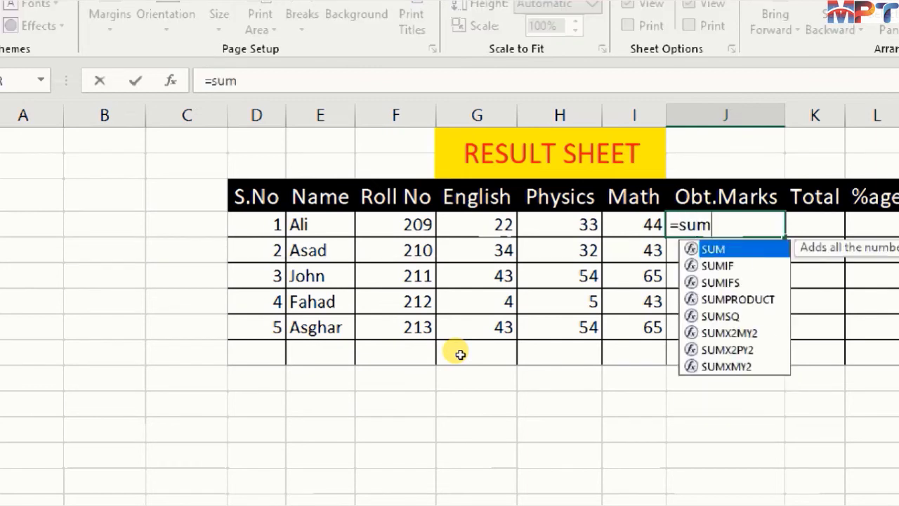
{"action": "key", "text": "Tab"}
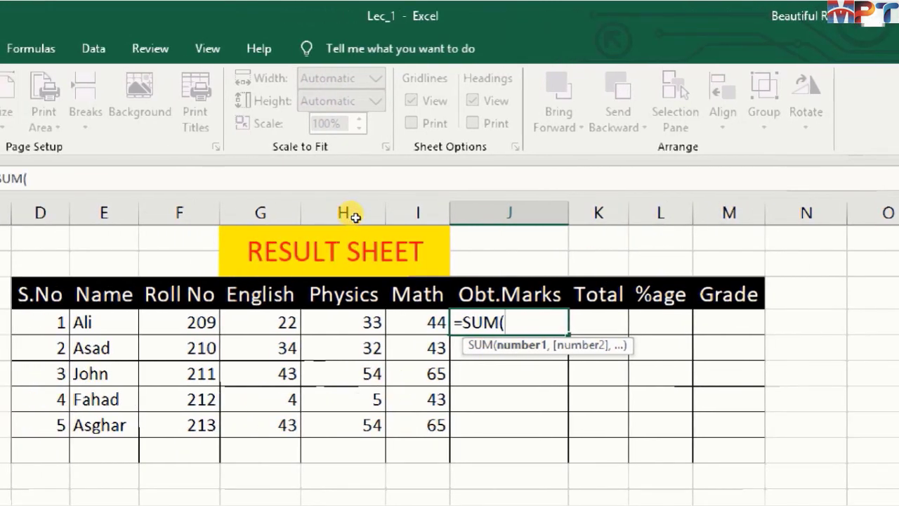
{"action": "key", "text": "Left"}
{"action": "key", "text": "Left"}
{"action": "key", "text": "Left"}
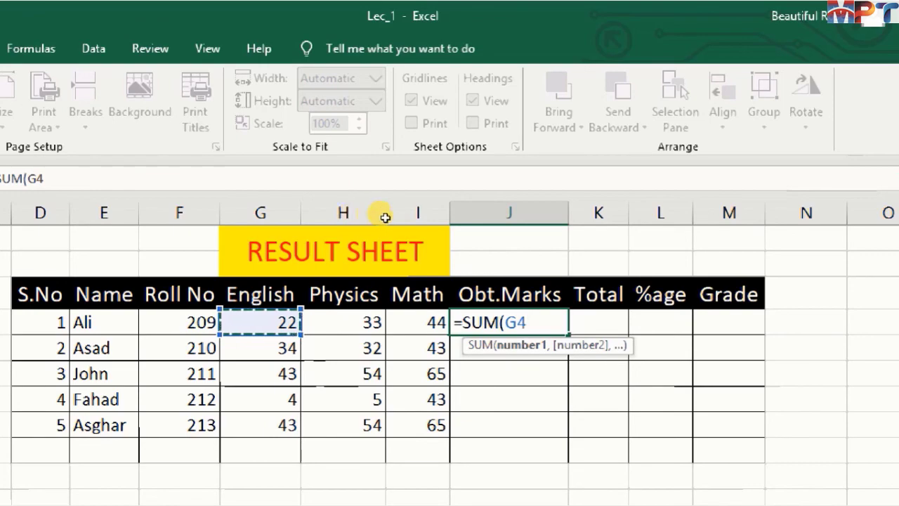
{"action": "key", "text": "shift+Right"}
{"action": "key", "text": "shift+Right"}
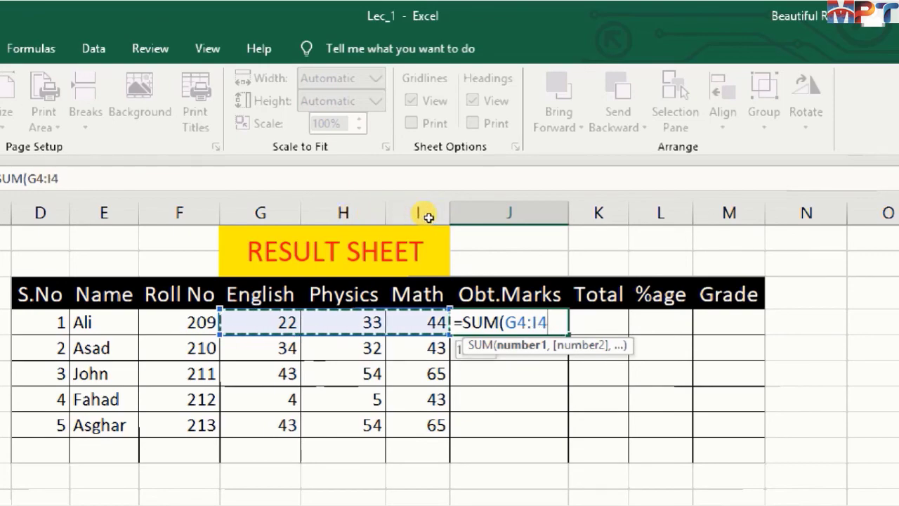
{"action": "key", "text": "shift+Left"}
{"action": "key", "text": "shift+Left"}
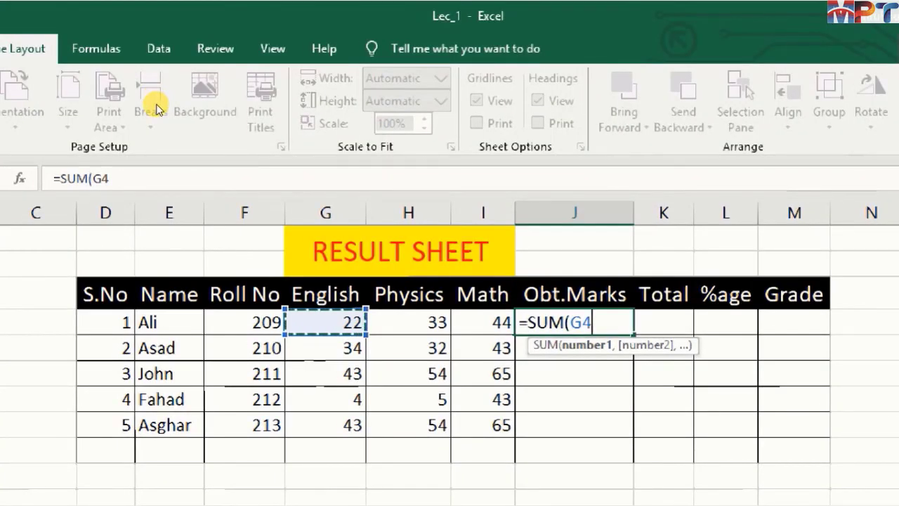
{"action": "key", "text": "shift+Right"}
{"action": "key", "text": "shift+Right"}
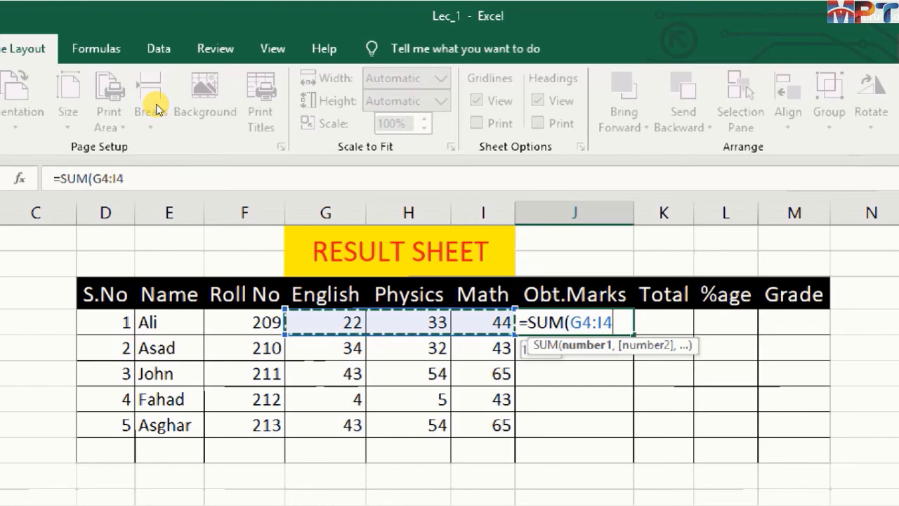
{"action": "type", "text": ")"}
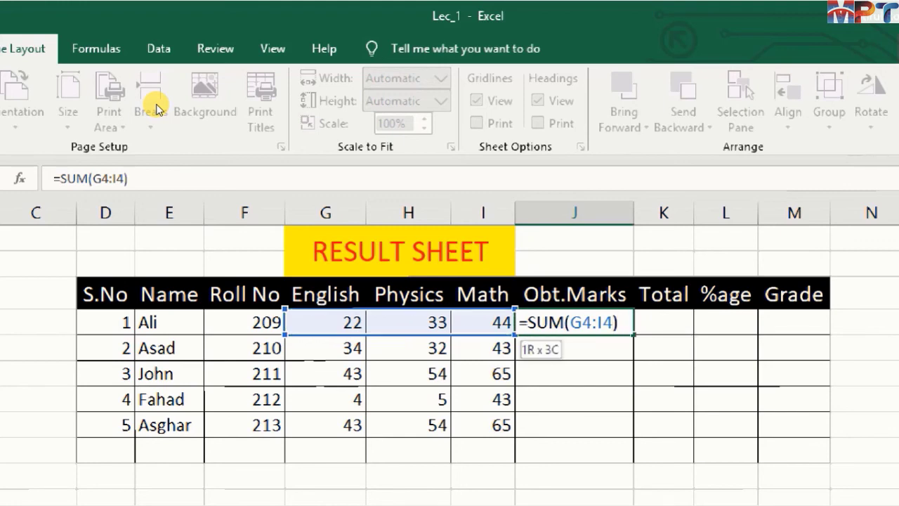
{"action": "key", "text": "Return"}
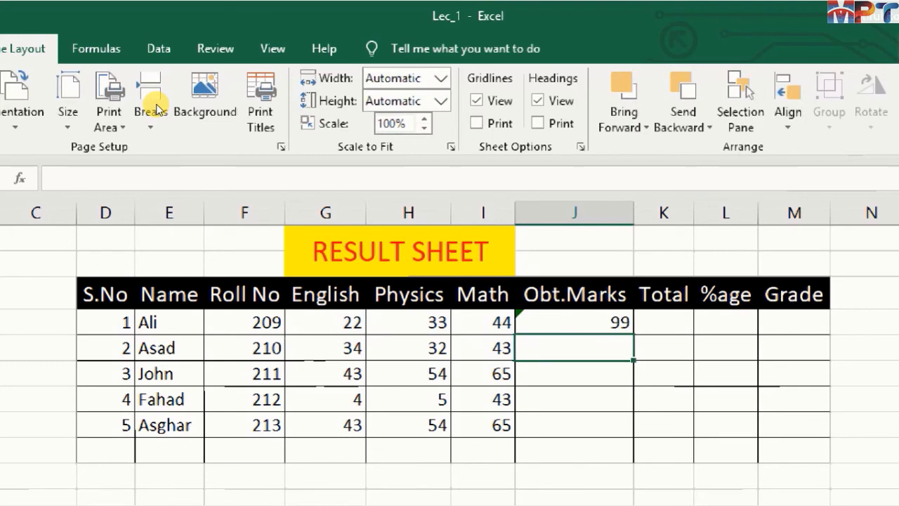
- Ignore the formula error flagged on Ali's Obt.Marks cell, J4
{"action": "key", "text": "Up"}
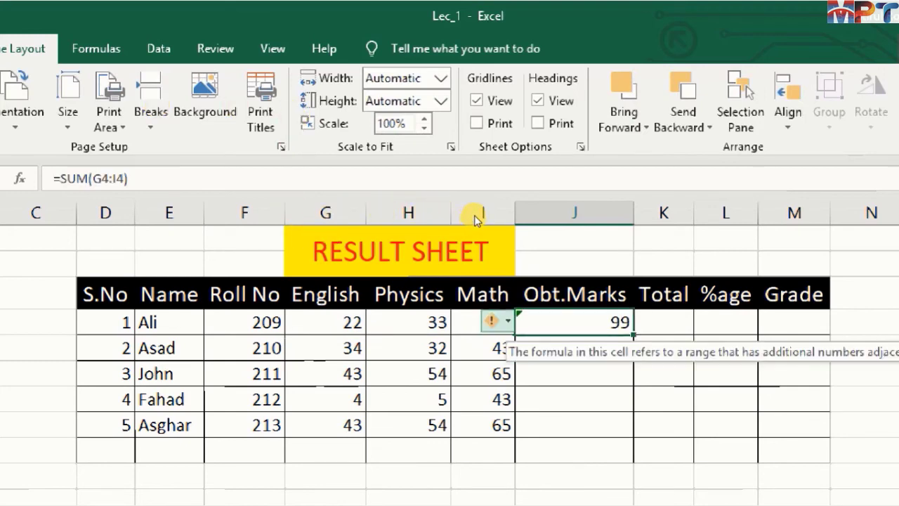
{"action": "left_click", "coordinate": [498, 321]}
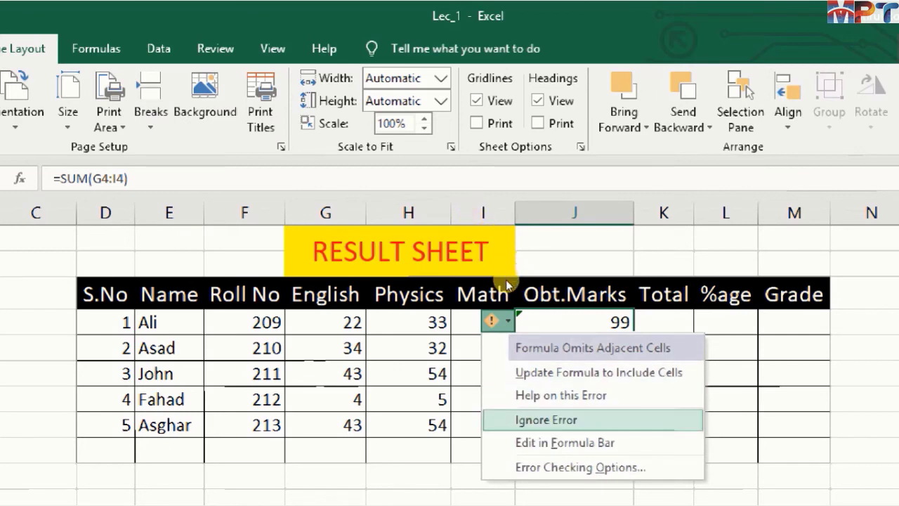
{"action": "left_click", "coordinate": [546, 420]}
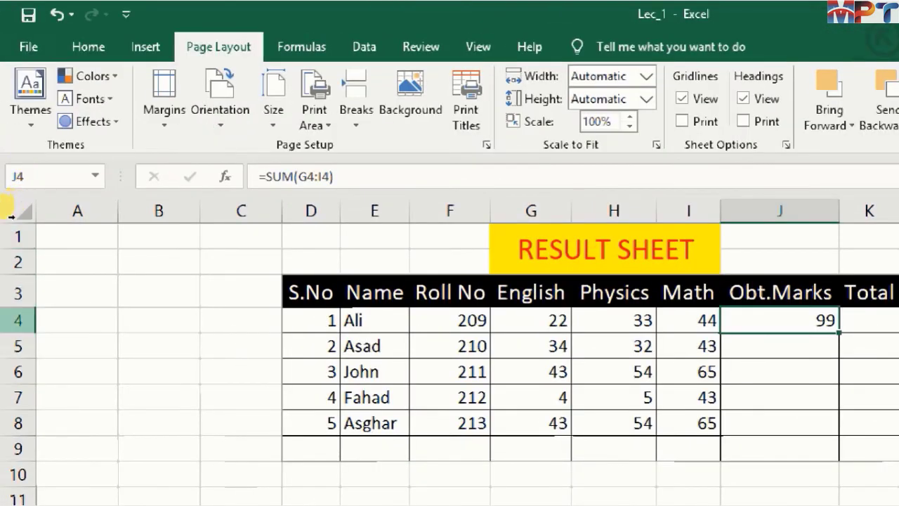
- Review the SUM formula of J4 and its referenced cells in edit mode, and leave the editing
{"action": "left_click", "coordinate": [17, 320]}
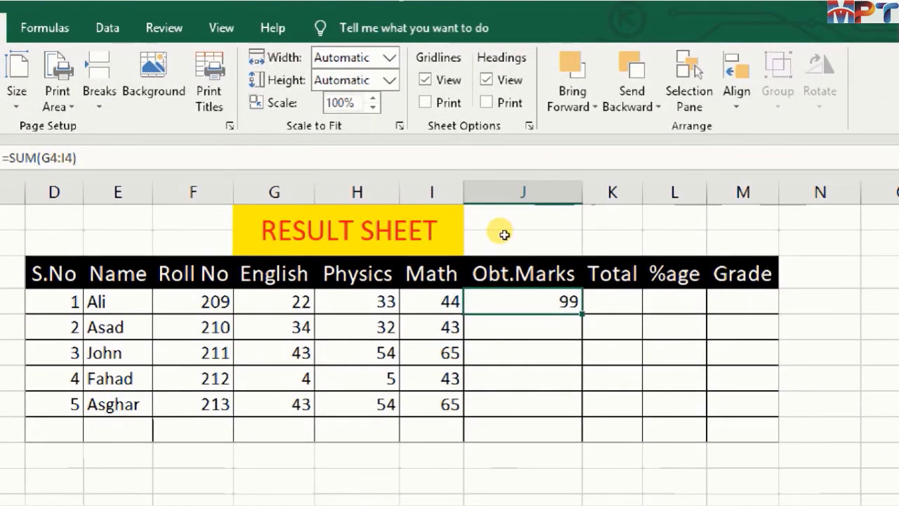
{"action": "key", "text": "F2"}
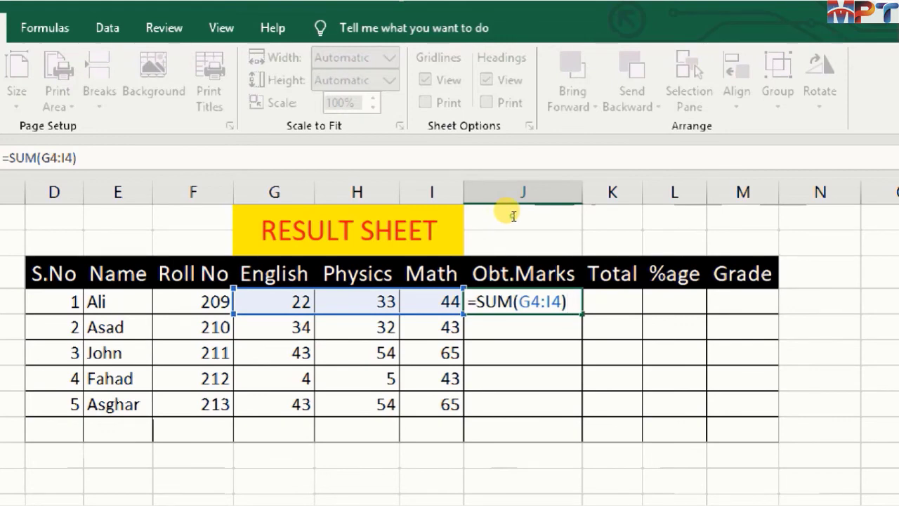
{"action": "left_click", "coordinate": [513, 216]}
{"action": "key", "text": "Escape"}
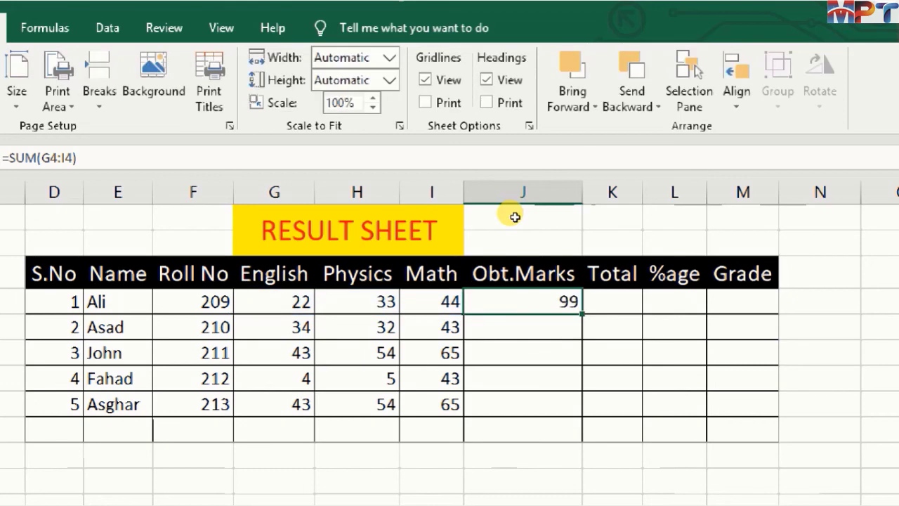
{"action": "double_click", "coordinate": [515, 217]}
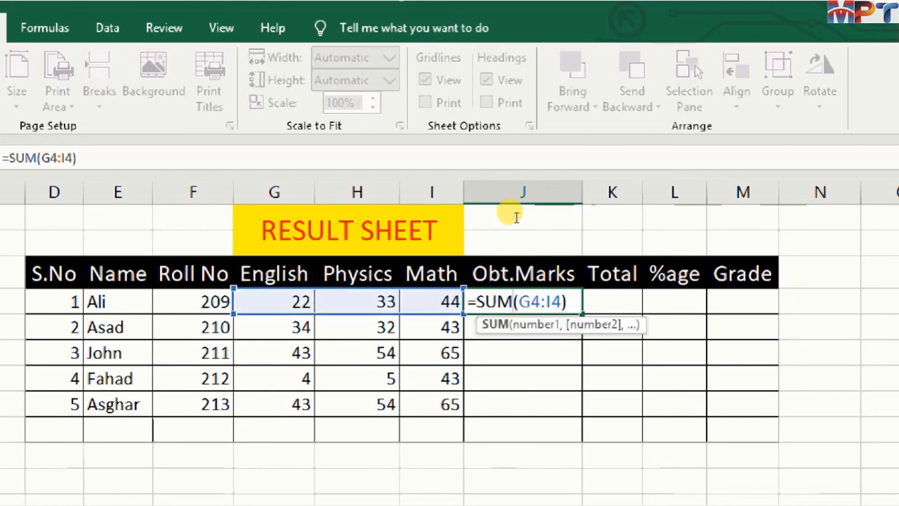
{"action": "key", "text": "Escape"}
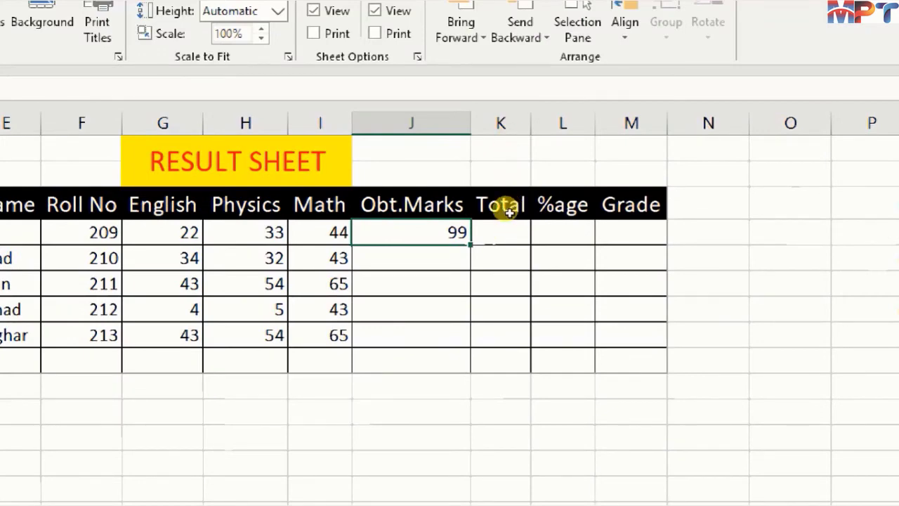
- Select J4:J8, apply Fill Down to the Obt.Marks formula, and undo it
{"action": "left_click_drag", "start_coordinate": [497, 220], "coordinate": [377, 325]}
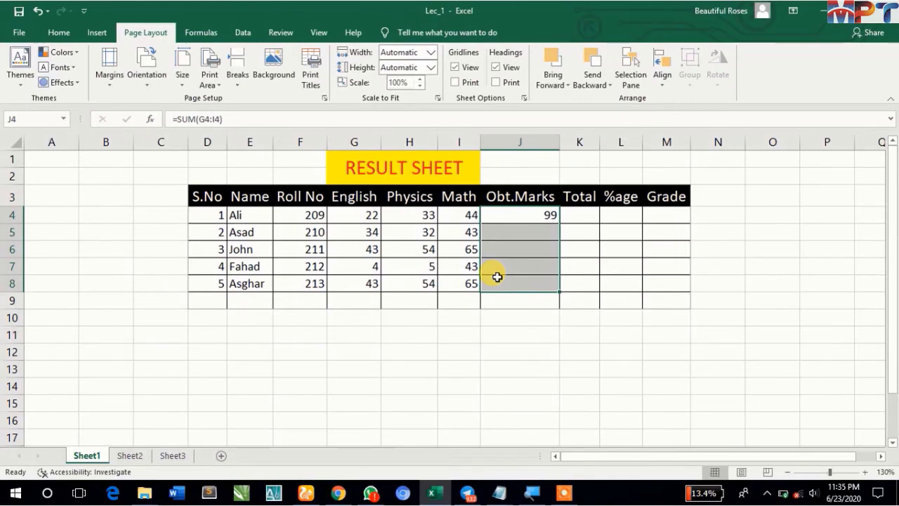
{"action": "key", "text": "ctrl+d"}
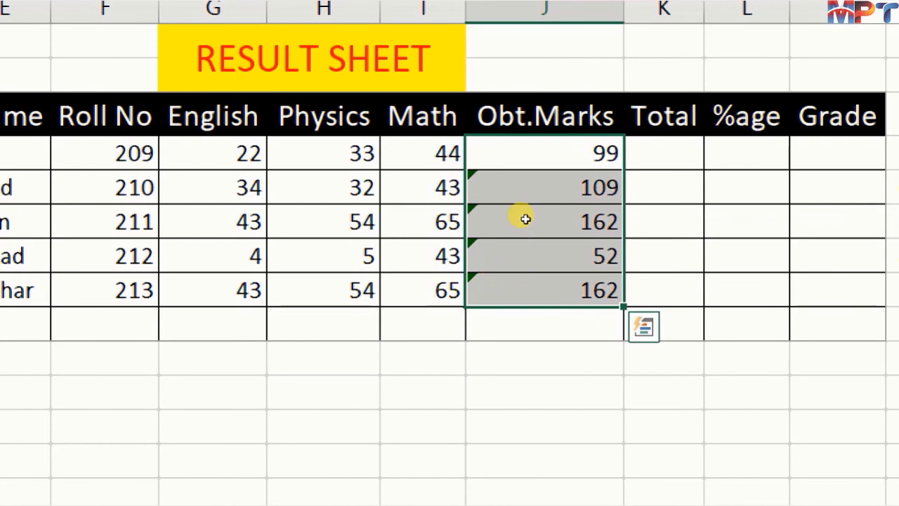
{"action": "key", "text": "ctrl+z"}
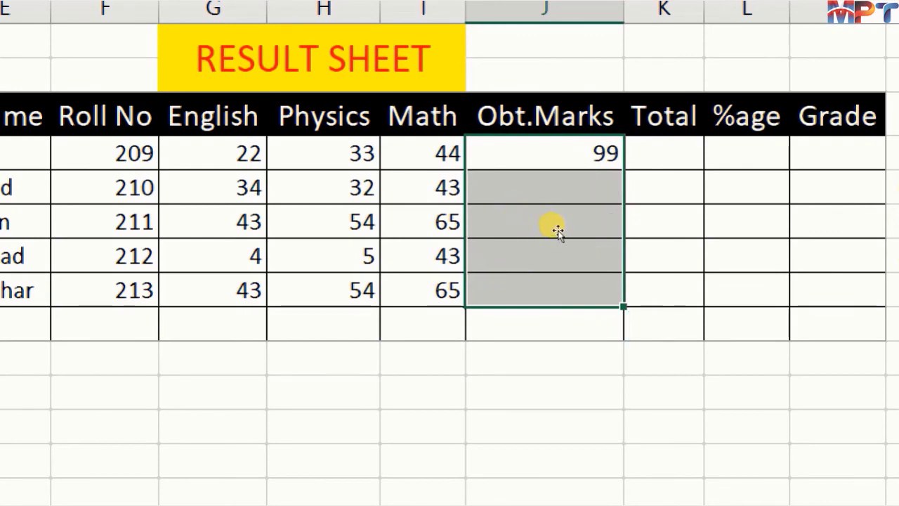
- Extend the J4 formula to J8 with the fill handle, and undo the AutoFill
{"action": "left_click", "coordinate": [592, 157]}
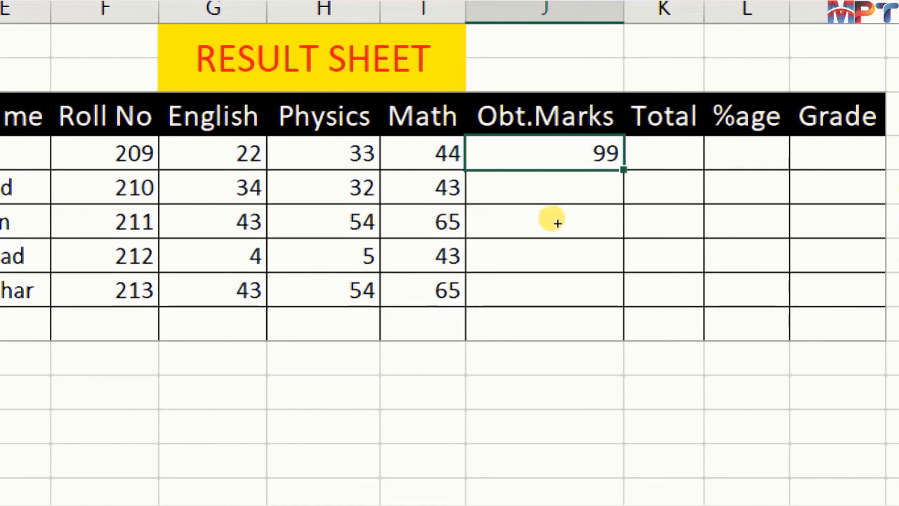
{"action": "left_click_drag", "start_coordinate": [559, 223], "coordinate": [548, 287]}
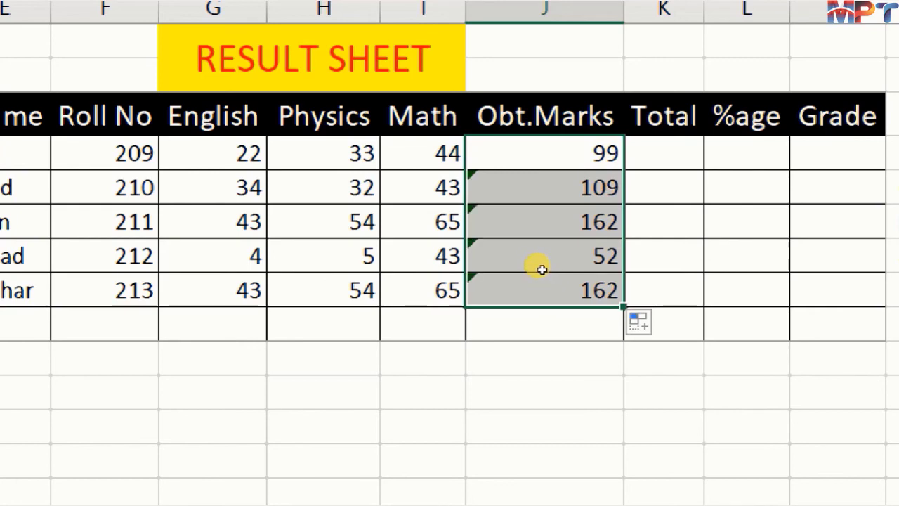
{"action": "key", "text": "ctrl+z"}
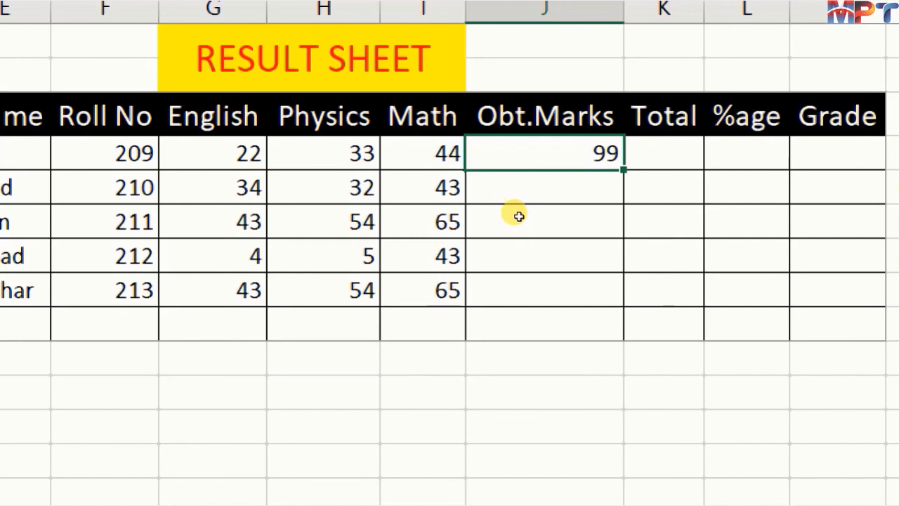
- Fill the Obt.Marks formula from J4 down through J8 for the remaining students
{"action": "key", "text": "shift+Down"}
{"action": "key", "text": "shift+Down"}
{"action": "key", "text": "shift+Down"}
{"action": "key", "text": "shift+Down"}
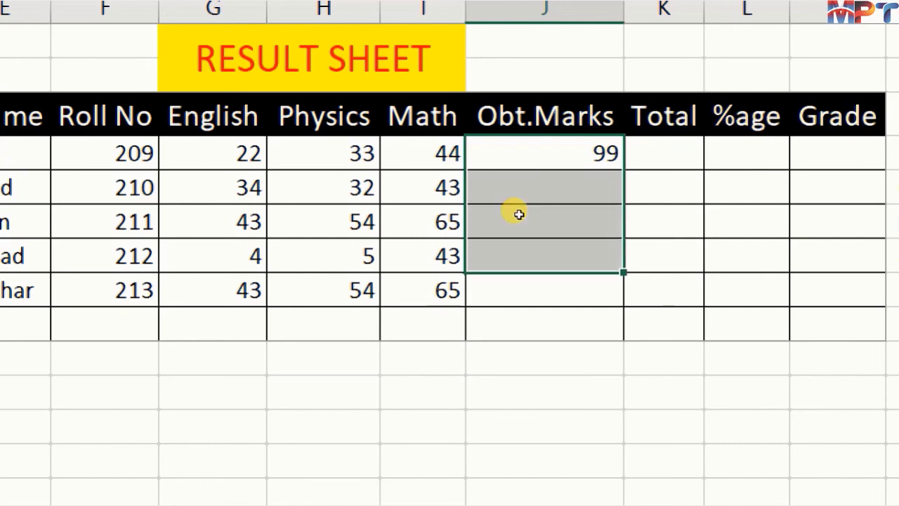
{"action": "key", "text": "ctrl+e"}
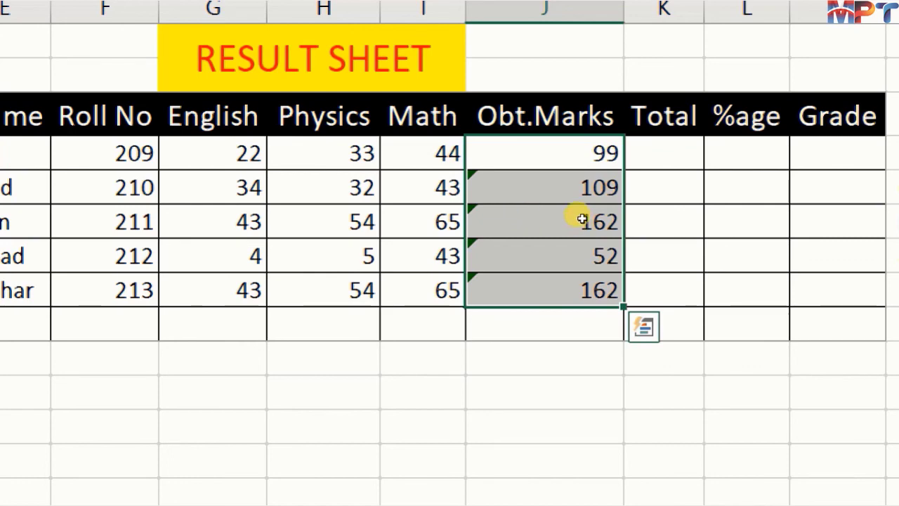
- Enter 300 as Ali's total marks in K4
{"action": "key", "text": "Right"}
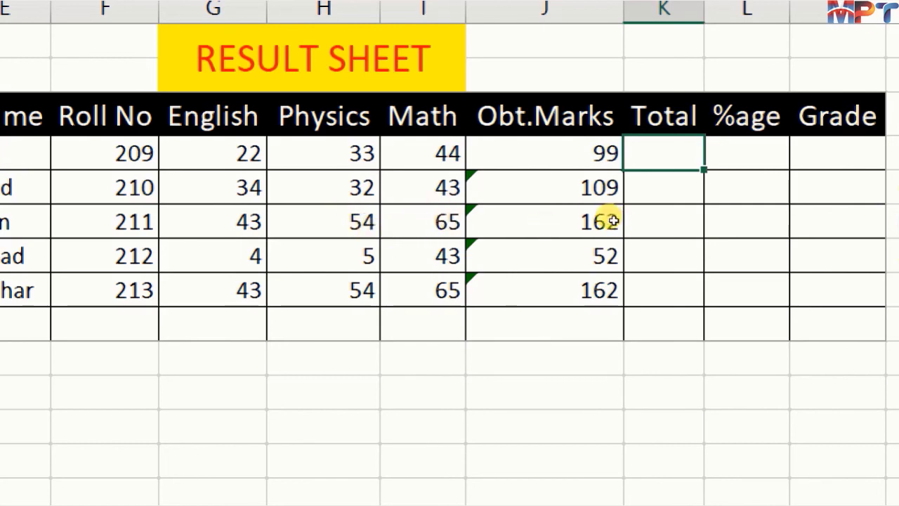
{"action": "type", "text": "00"}
{"action": "key", "text": "Return"}
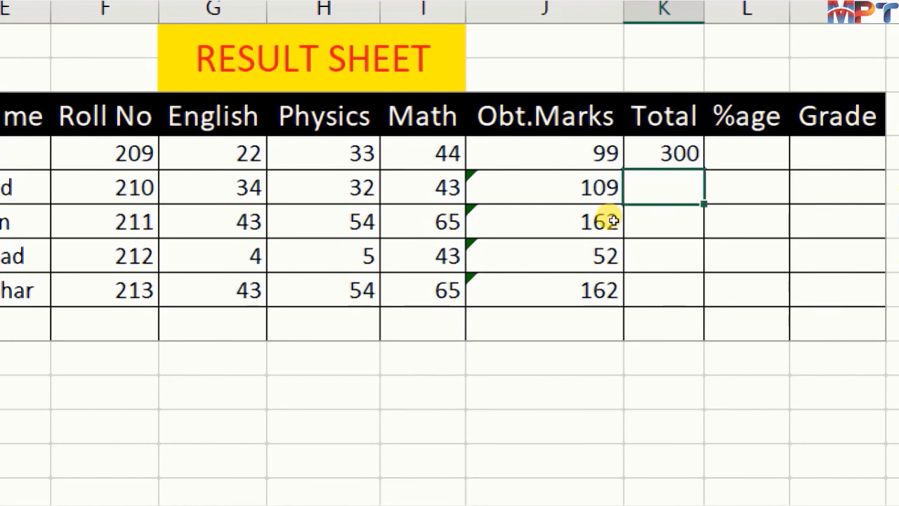
- Fill the total marks of 300 from K4 down through K8 for the remaining students
{"action": "key", "text": "Up"}
{"action": "key", "text": "shift+Down"}
{"action": "key", "text": "shift+Down"}
{"action": "key", "text": "shift+Down"}
{"action": "key", "text": "shift+Down"}
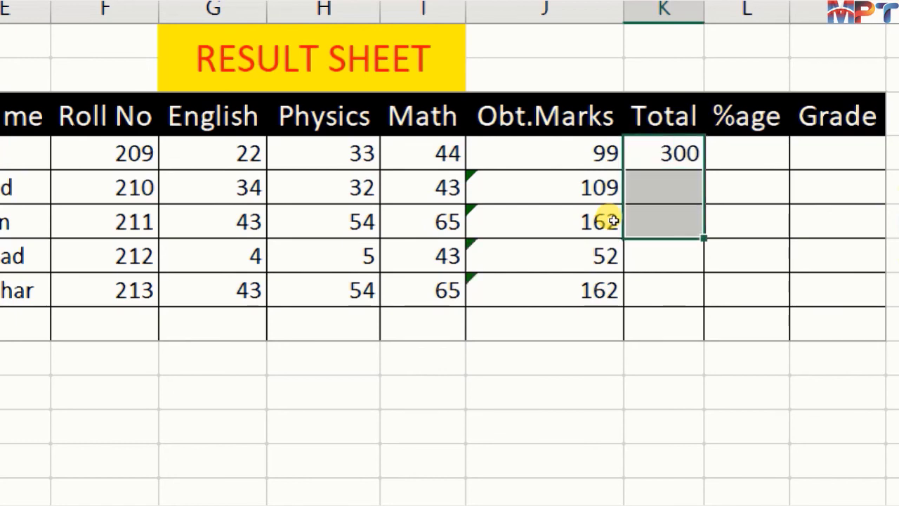
{"action": "key", "text": "ctrl+d"}
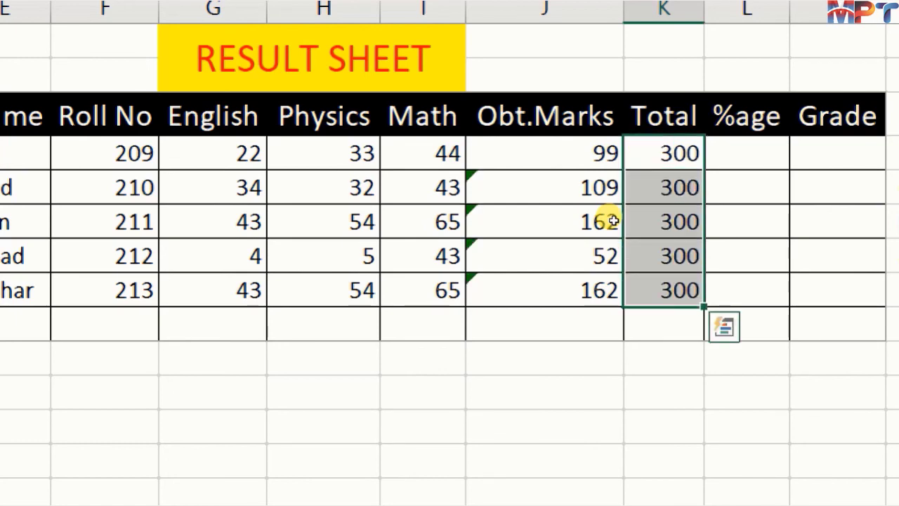
- Enter the percentage formula =J4/K4*100 in L4, dismissing the low-battery notice that interrupts the entry
{"action": "key", "text": "Right"}
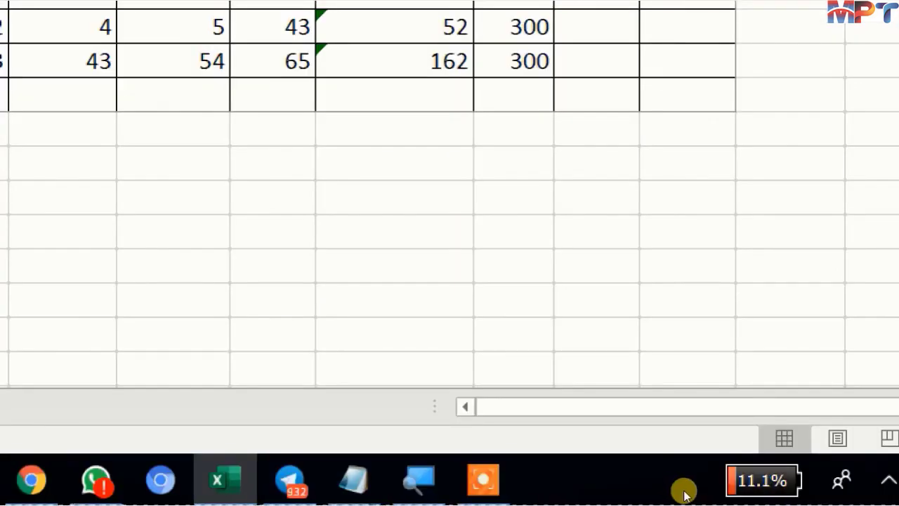
{"action": "mouse_move", "coordinate": [503, 488]}
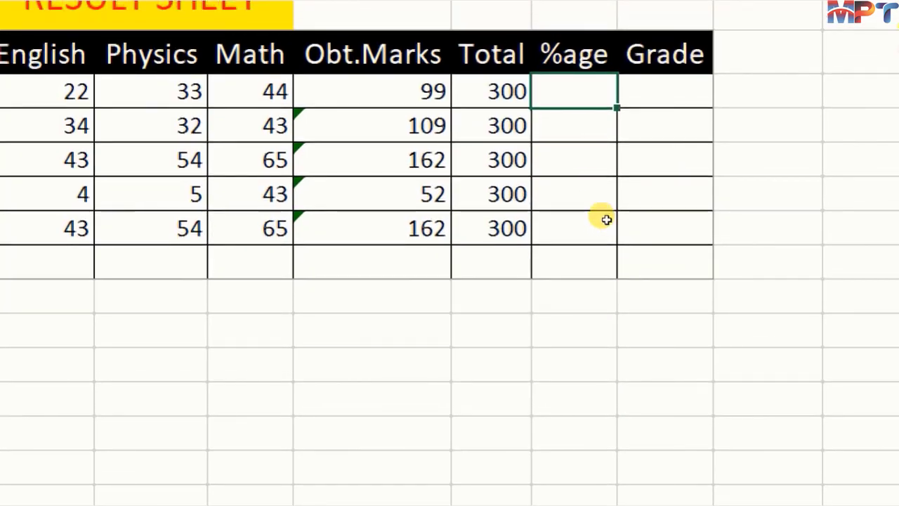
{"action": "type", "text": "="}
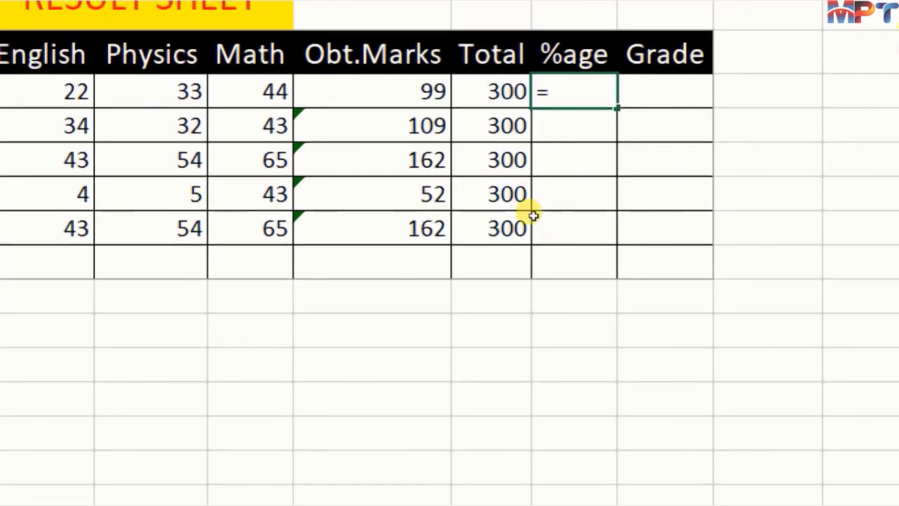
{"action": "key", "text": "Left"}
{"action": "key", "text": "Left"}
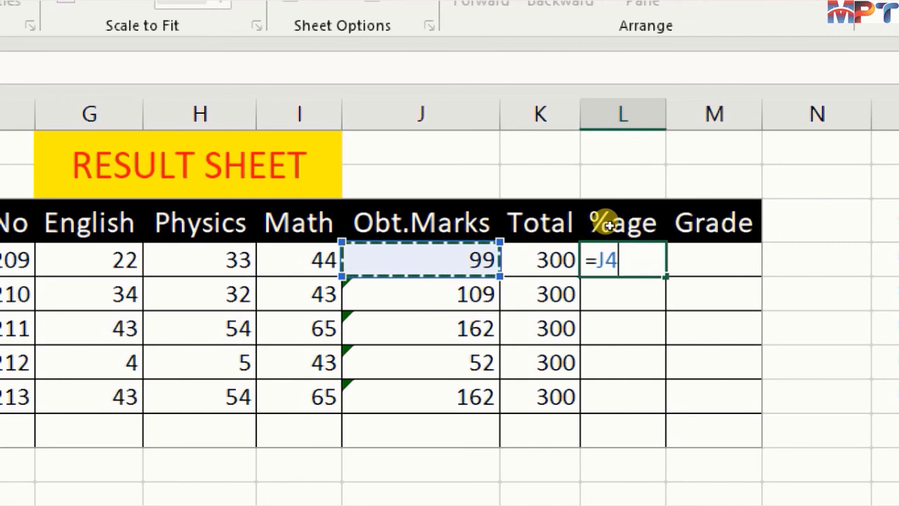
{"action": "type", "text": "/"}
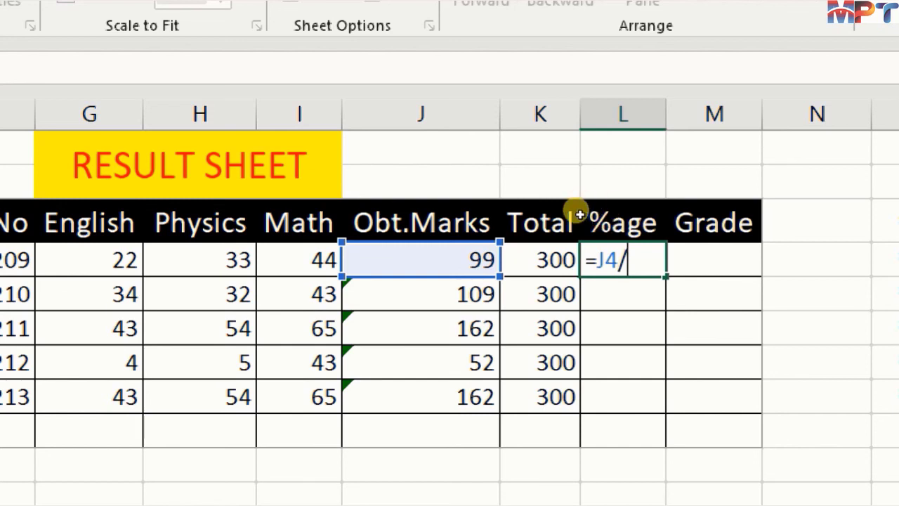
{"action": "key", "text": "Left"}
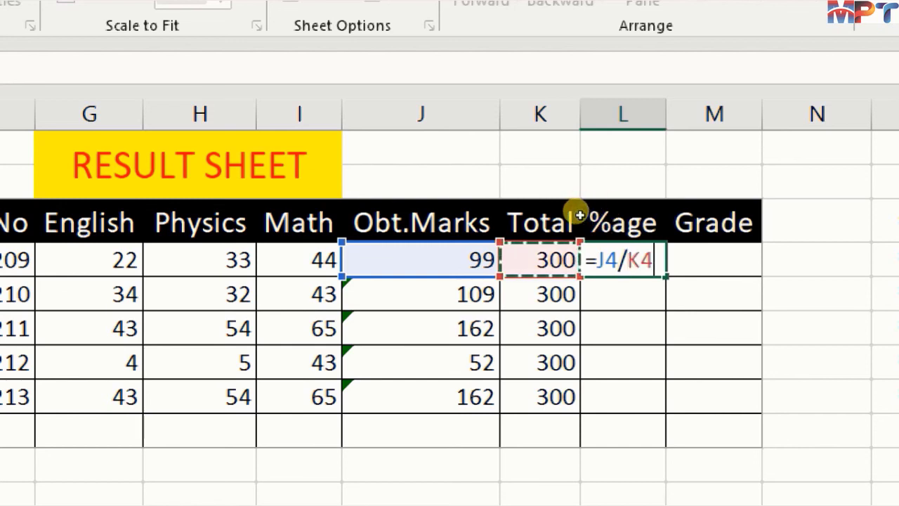
{"action": "type", "text": "*"}
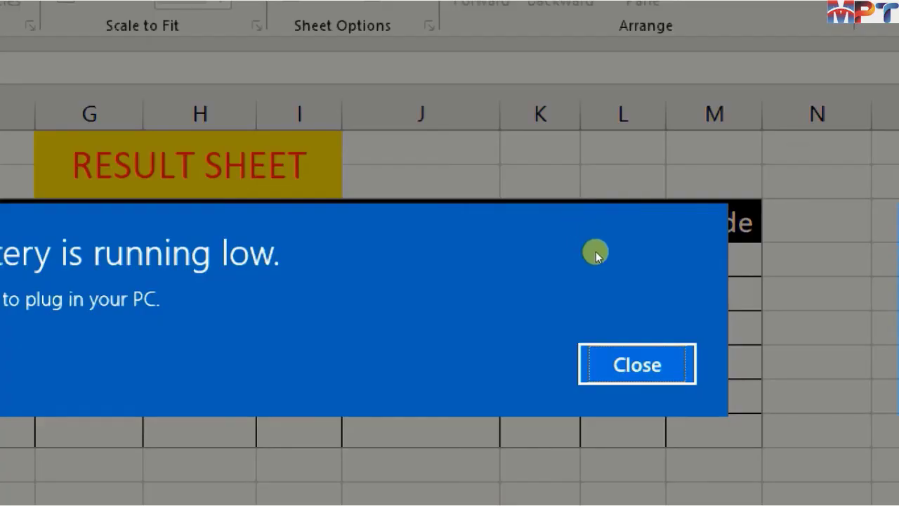
{"action": "key", "text": "Return"}
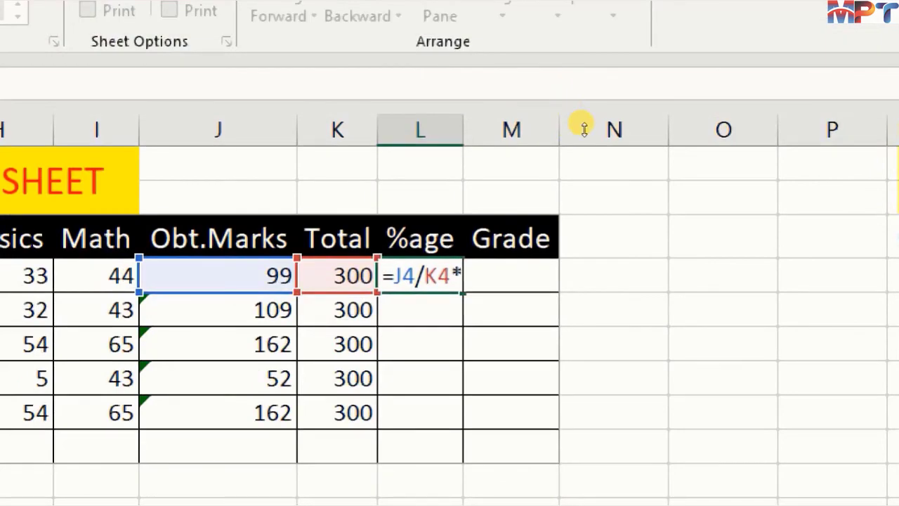
{"action": "type", "text": "00"}
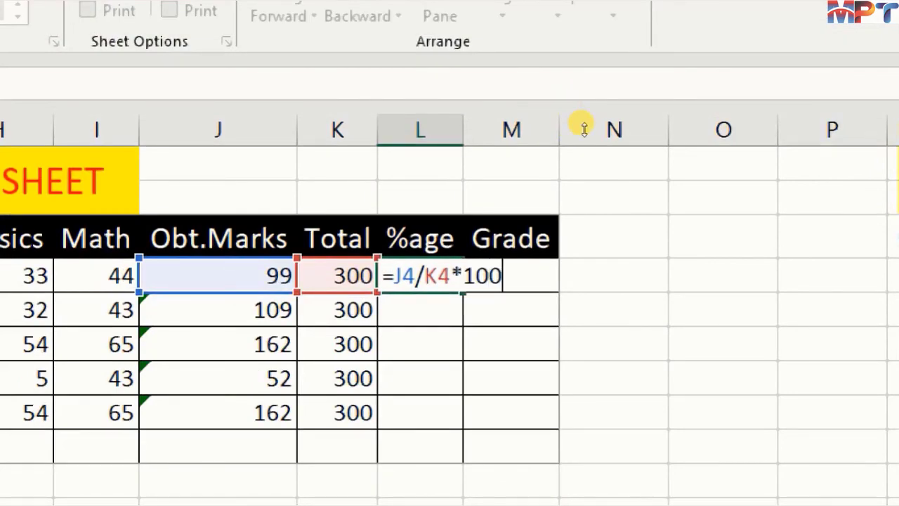
{"action": "key", "text": "Return"}
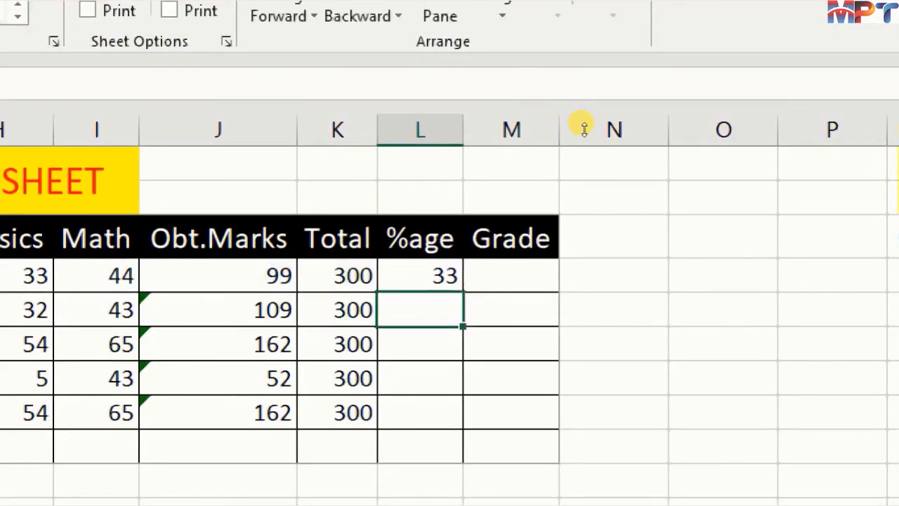
- Fill the percentage formula from L4 down through L8 for the remaining students
{"action": "key", "text": "Up"}
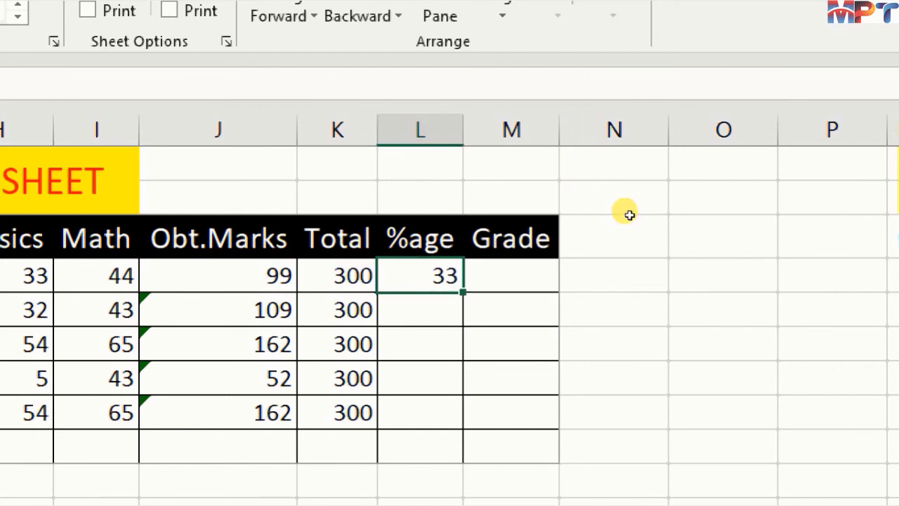
{"action": "key", "text": "shift+Down"}
{"action": "key", "text": "shift+Down"}
{"action": "key", "text": "shift+Down"}
{"action": "key", "text": "shift+Down"}
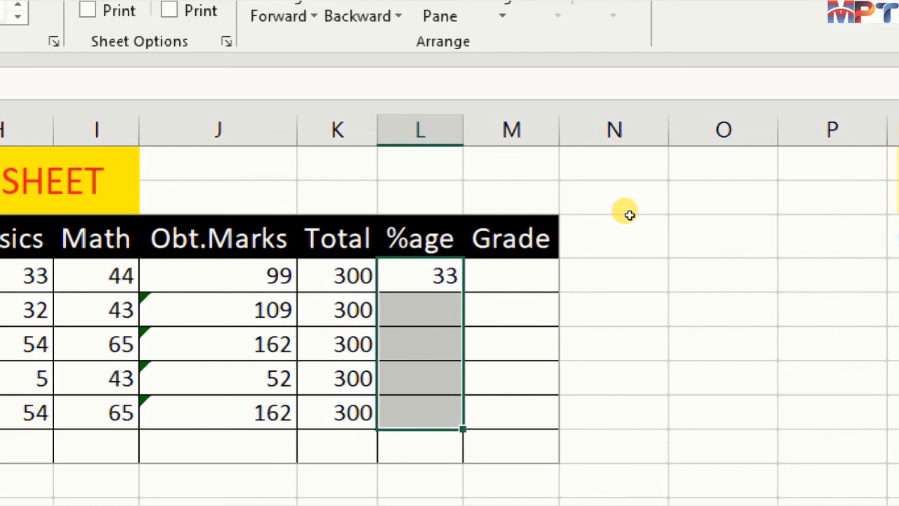
{"action": "key", "text": "ctrl+d"}
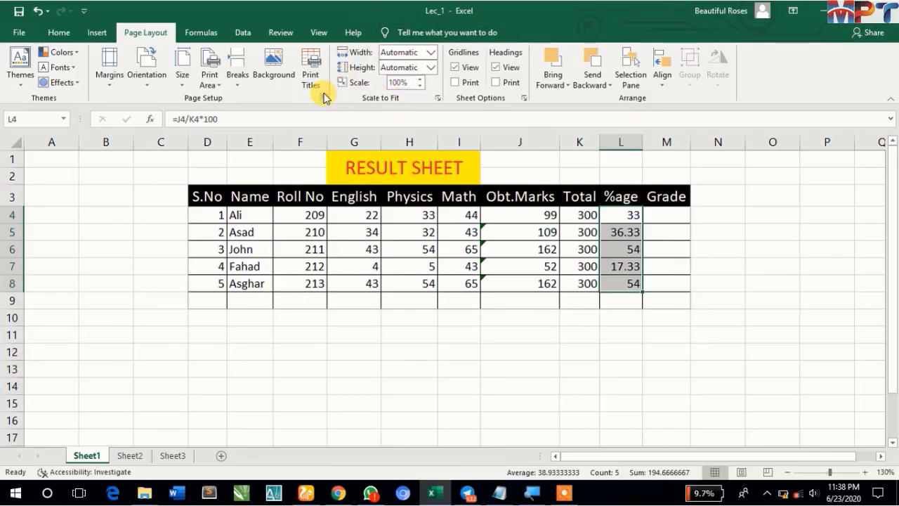
- Increase the decimals of the percentages in L4:L8 to three places, and reduce them to two
{"action": "left_click", "coordinate": [60, 33]}
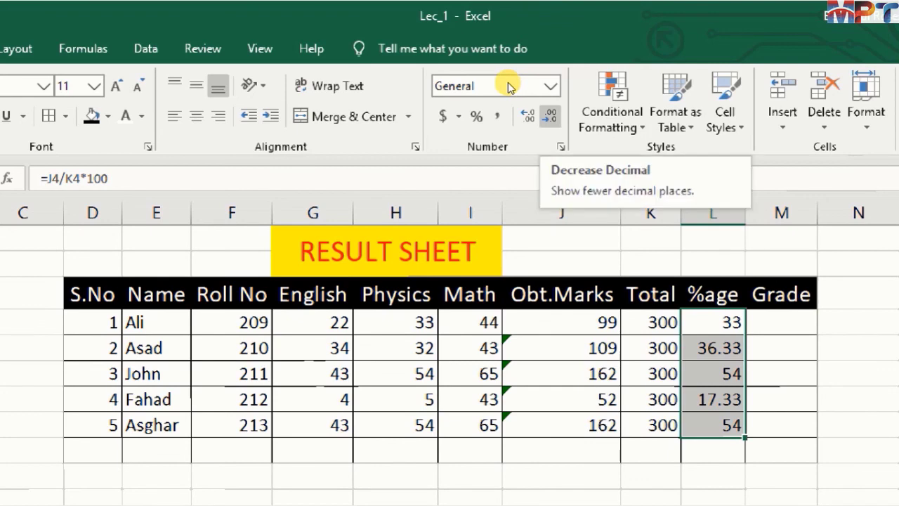
{"action": "left_click", "coordinate": [528, 116]}
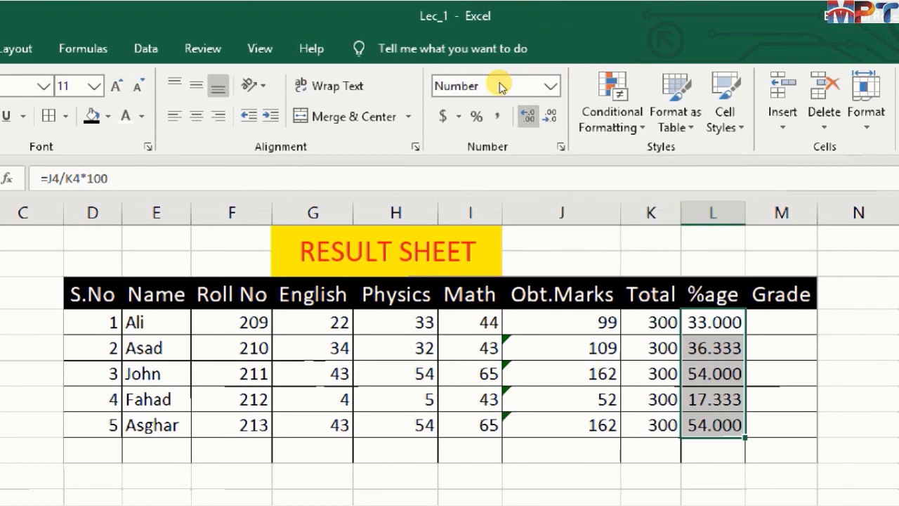
{"action": "left_click", "coordinate": [549, 116]}
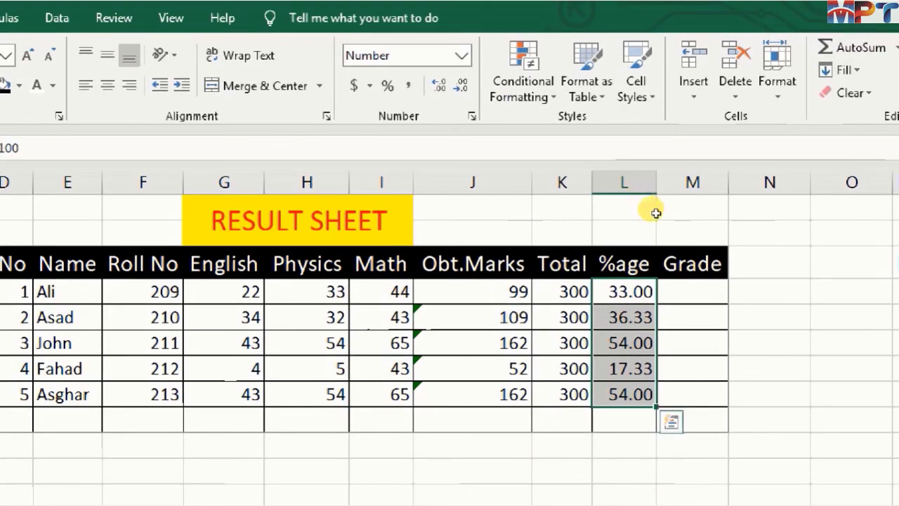
- Enter the grade formula =IF(L4>=33,"Pass","Fail") in M4 for the first student
{"action": "key", "text": "Right"}
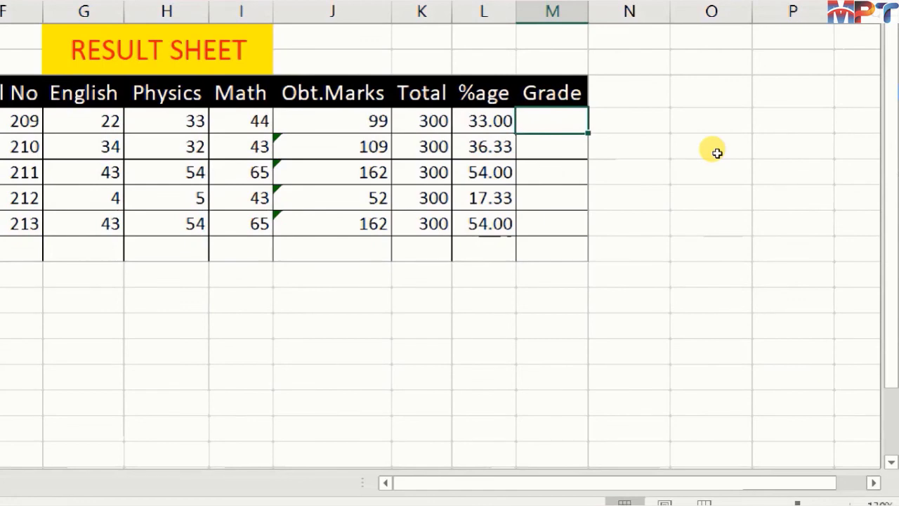
{"action": "type", "text": "="}
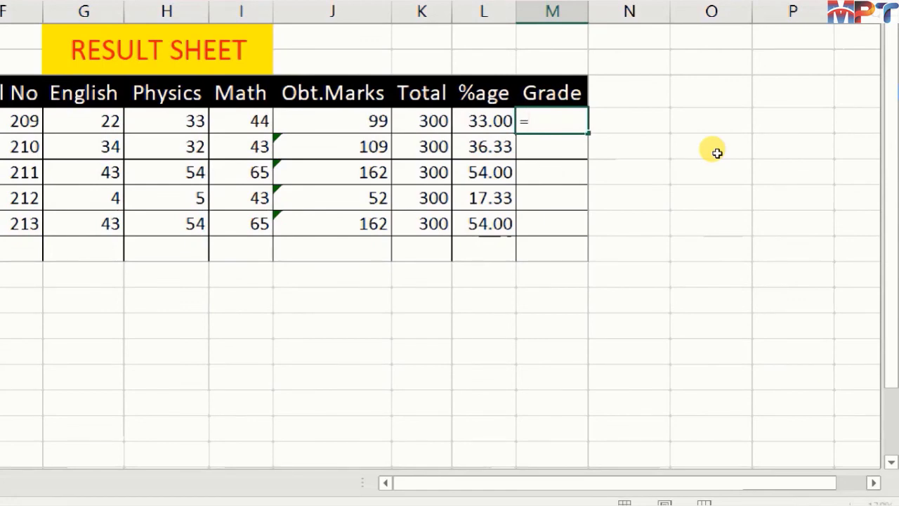
{"action": "type", "text": "if"}
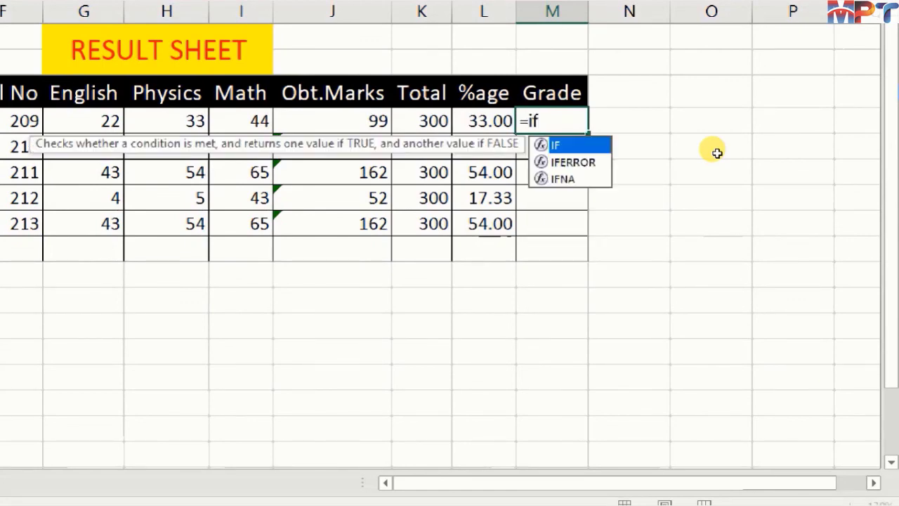
{"action": "key", "text": "Tab"}
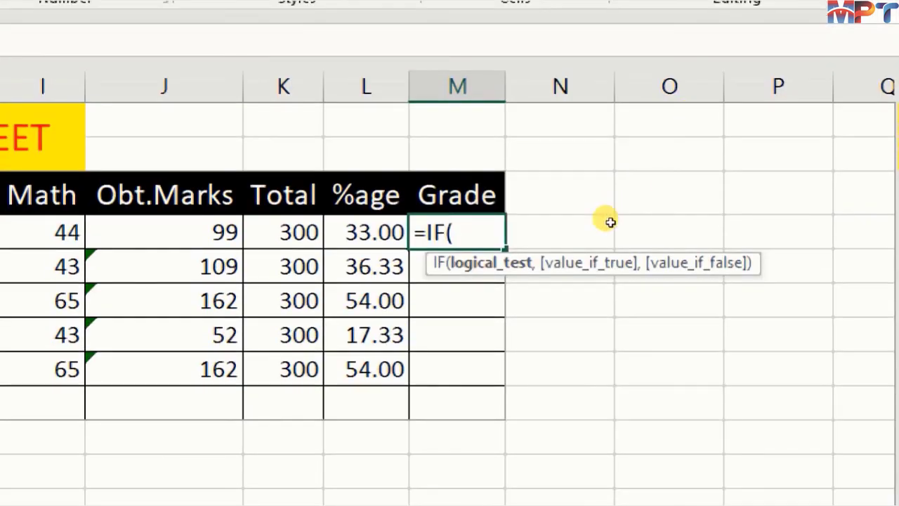
{"action": "key", "text": "Left"}
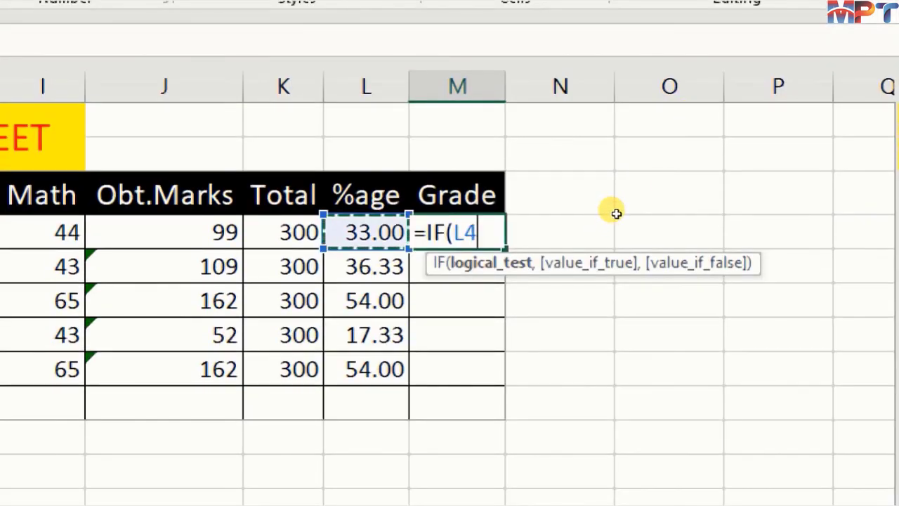
{"action": "type", "text": ">"}
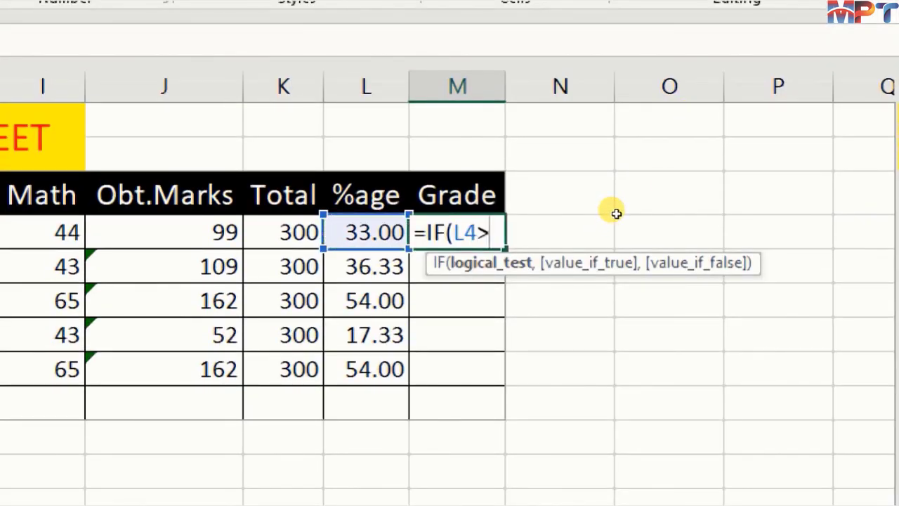
{"action": "type", "text": "="}
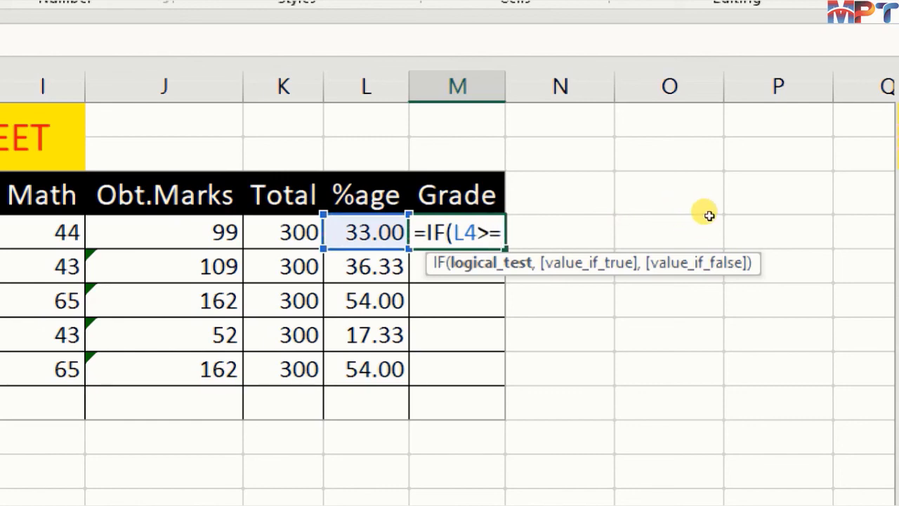
{"action": "type", "text": "33"}
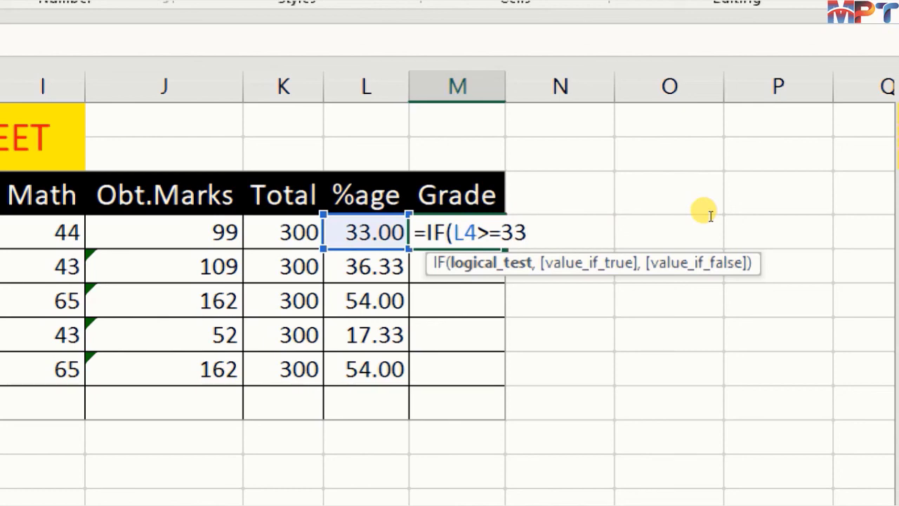
{"action": "type", "text": ","}
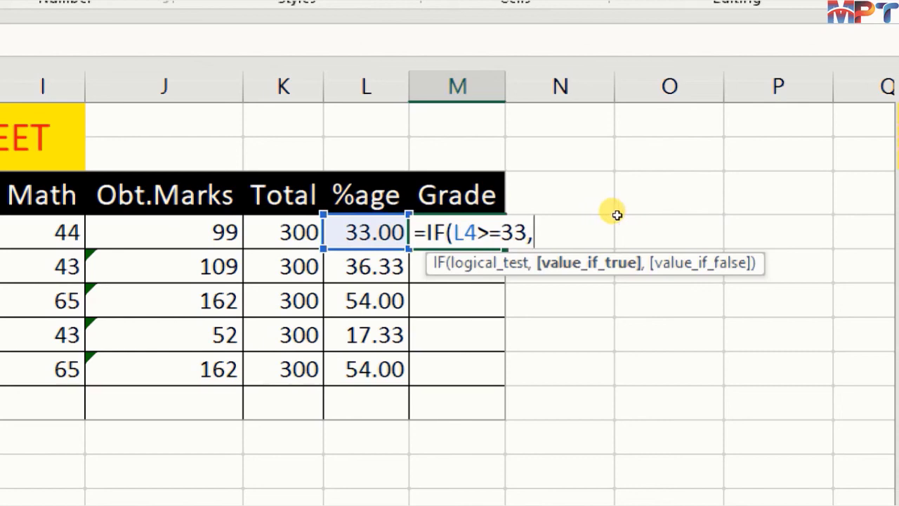
{"action": "type", "text": "\""}
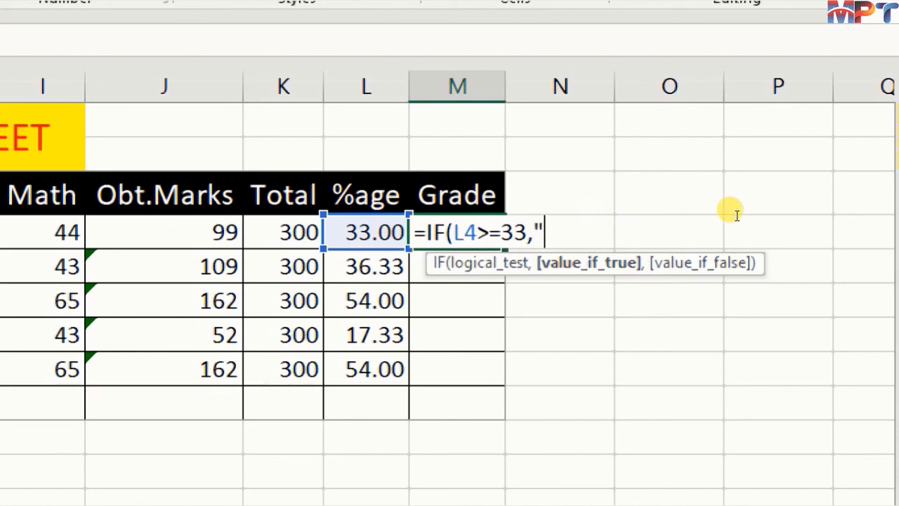
{"action": "type", "text": "Pass"}
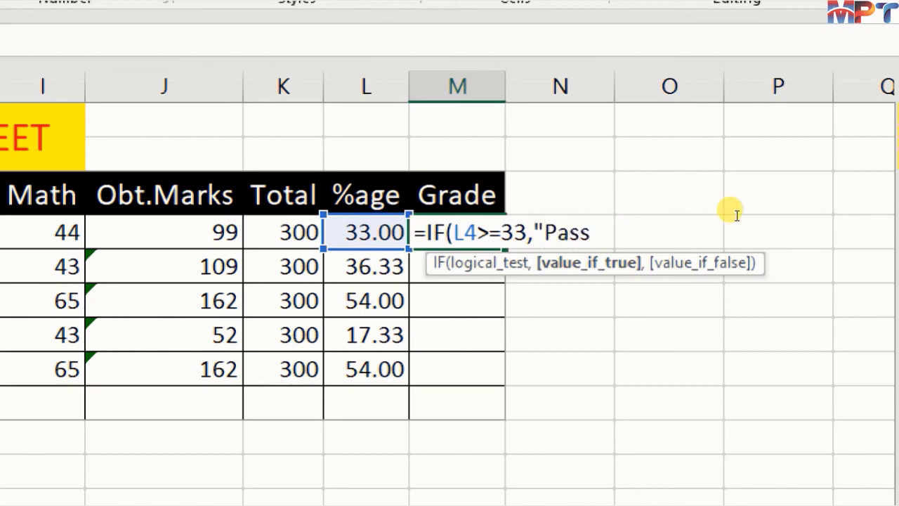
{"action": "type", "text": "\","}
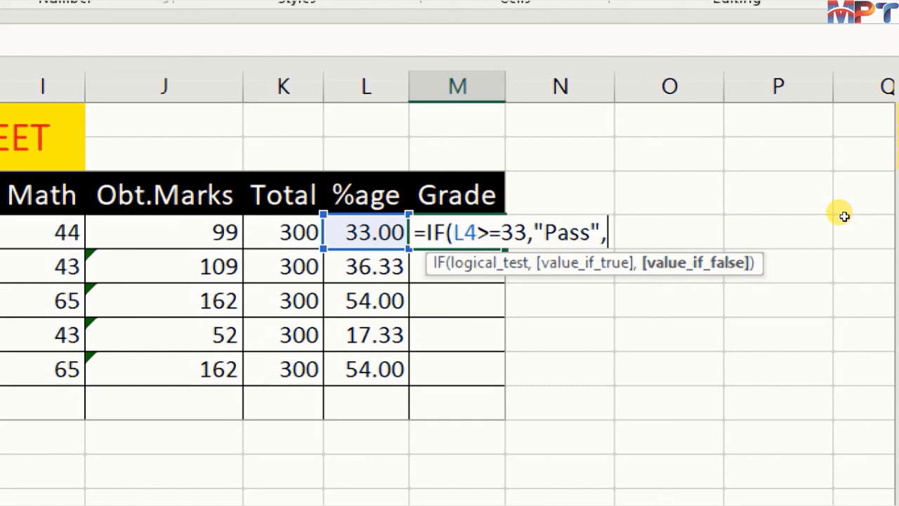
{"action": "type", "text": "\"Fail"}
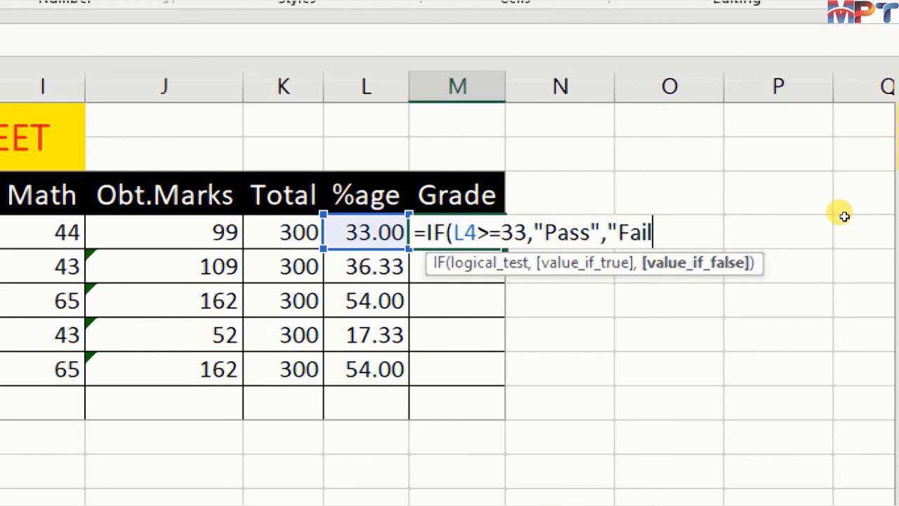
{"action": "type", "text": "\")"}
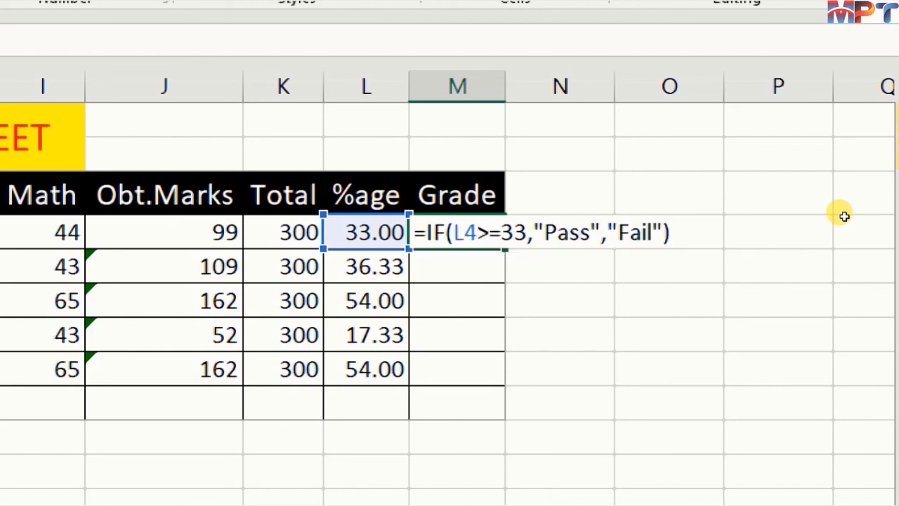
{"action": "key", "text": "Return"}
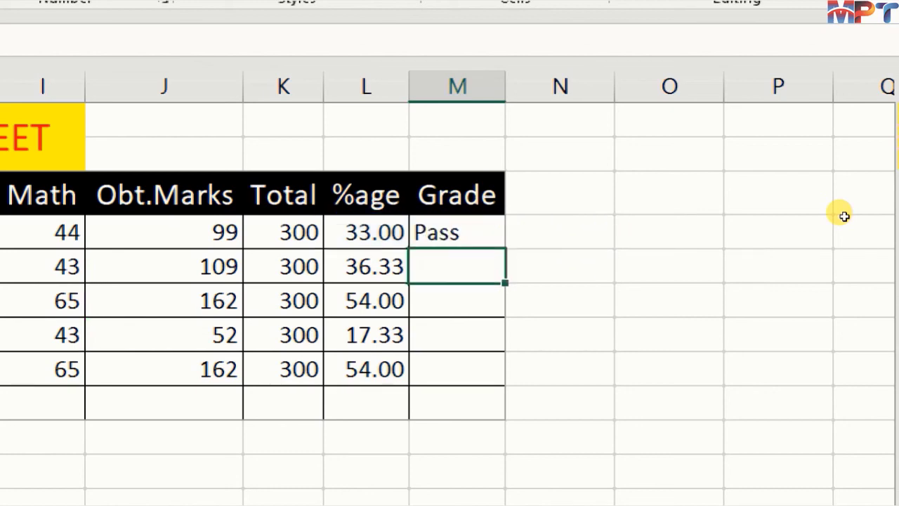
- Fill the Grade formula from M4 down through M8 for the remaining students
{"action": "key", "text": "Up"}
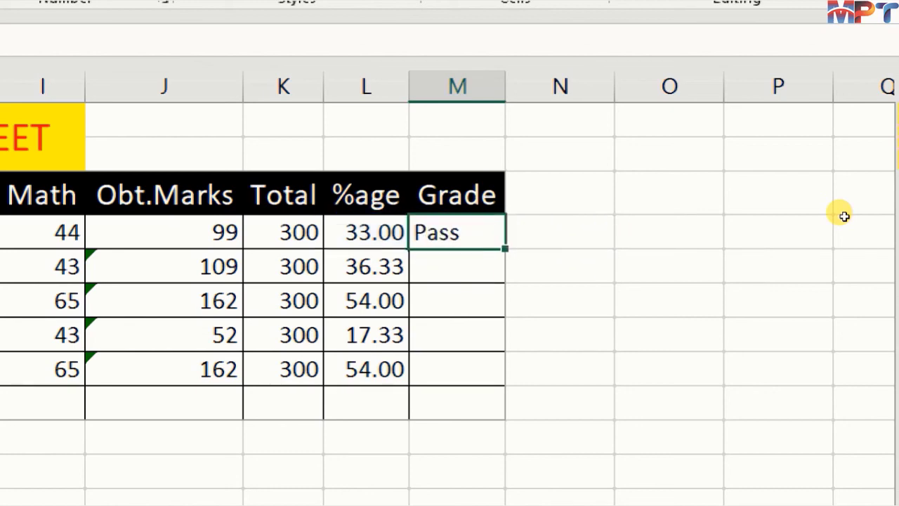
{"action": "key", "text": "shift+Down"}
{"action": "key", "text": "shift+Down"}
{"action": "key", "text": "shift+Down"}
{"action": "key", "text": "shift+Down"}
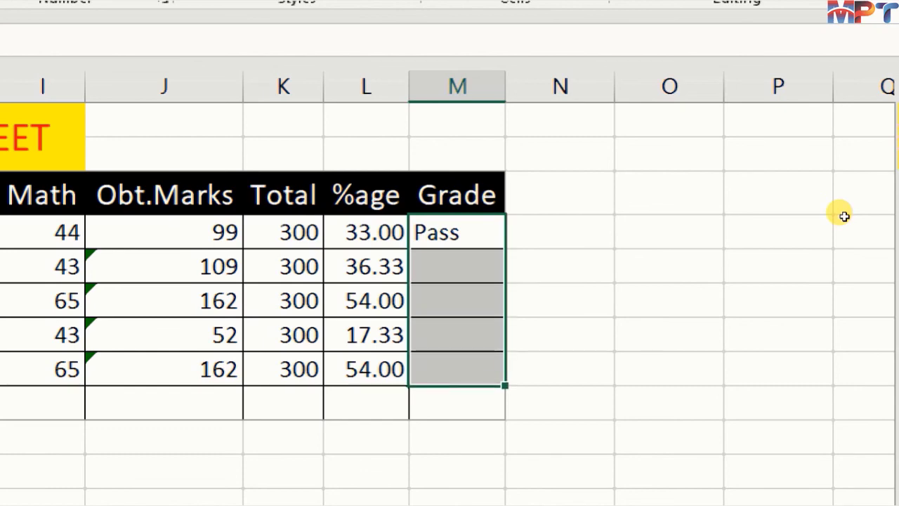
{"action": "key", "text": "ctrl+d"}
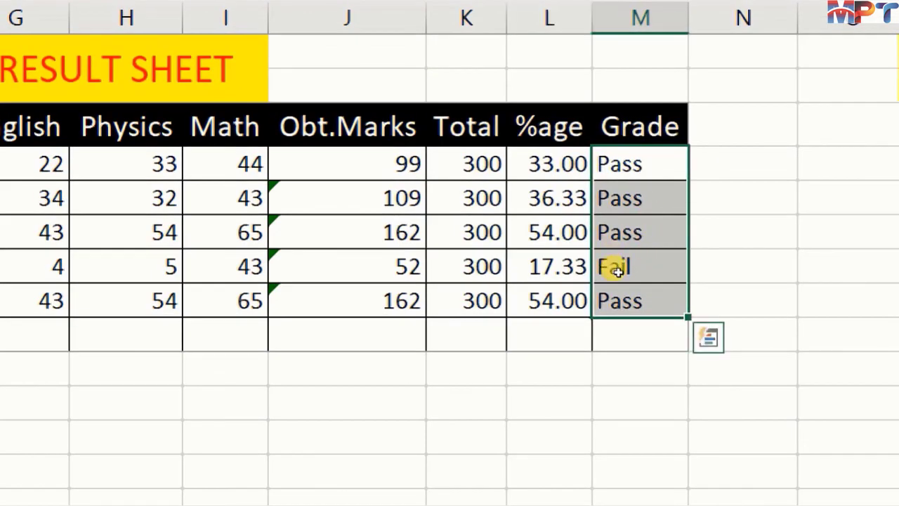
- Select the fourth student's percentage in L7 and examine it against the grade in the completed result sheet
{"action": "left_click", "coordinate": [575, 267]}
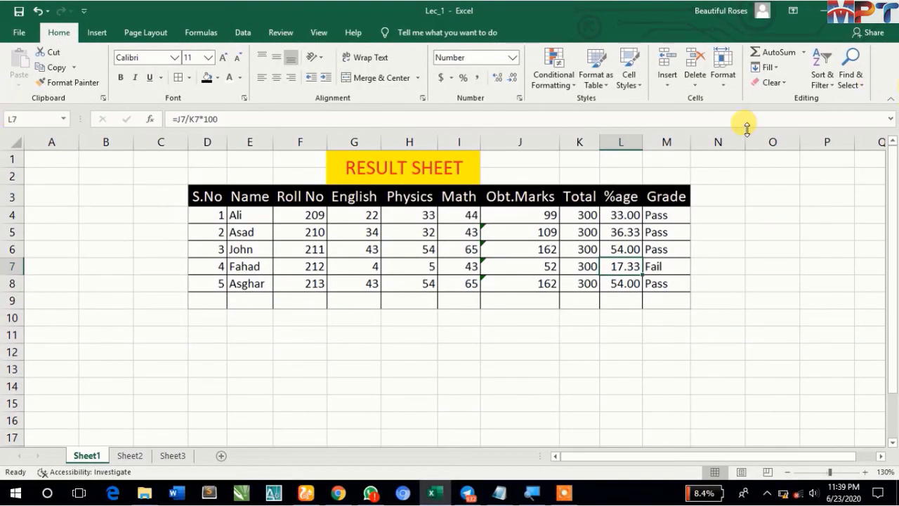
{"action": "scroll", "coordinate": [611, 267], "scroll_direction": "up", "scroll_amount": 1}
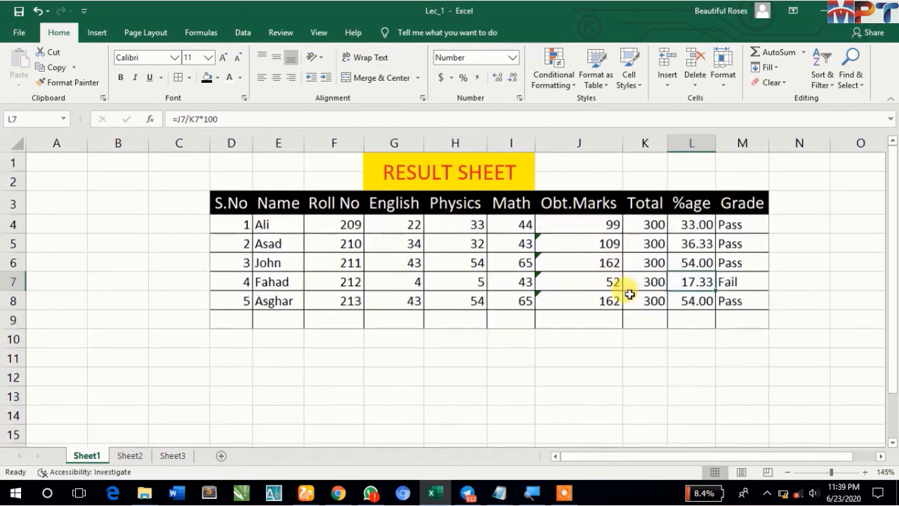
{"action": "scroll", "coordinate": [848, 262], "scroll_direction": "up", "scroll_amount": 3}
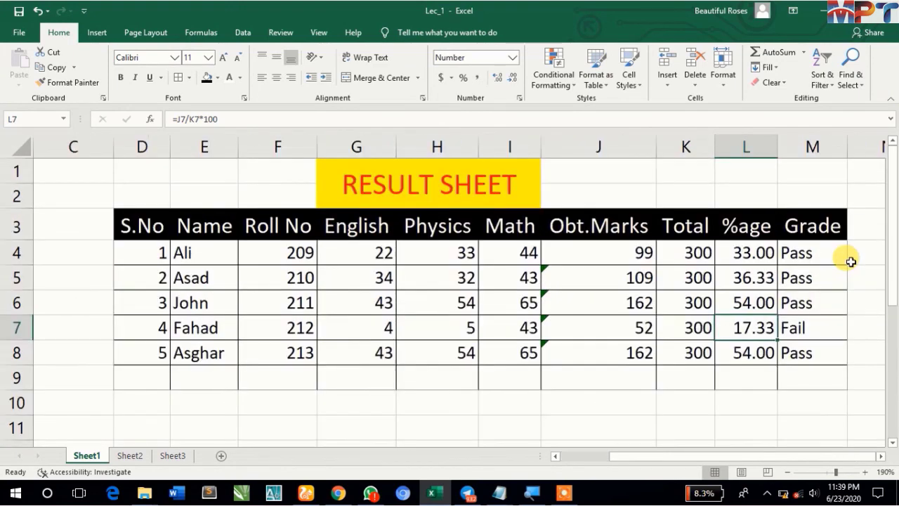